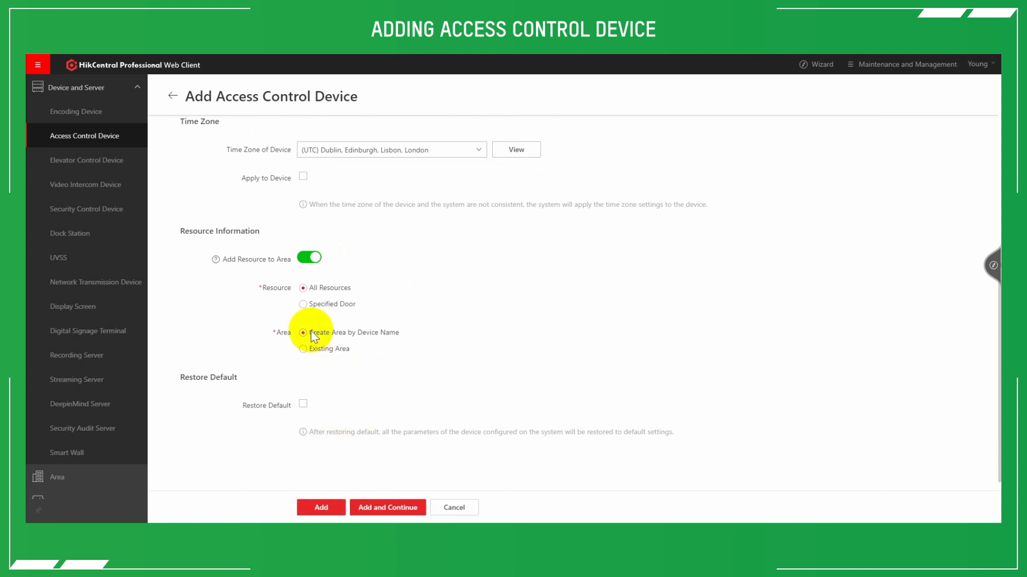
Leave the Add Access Control Device form and open the Add Person form through the Access Control Wizard.
left_click(171, 96)
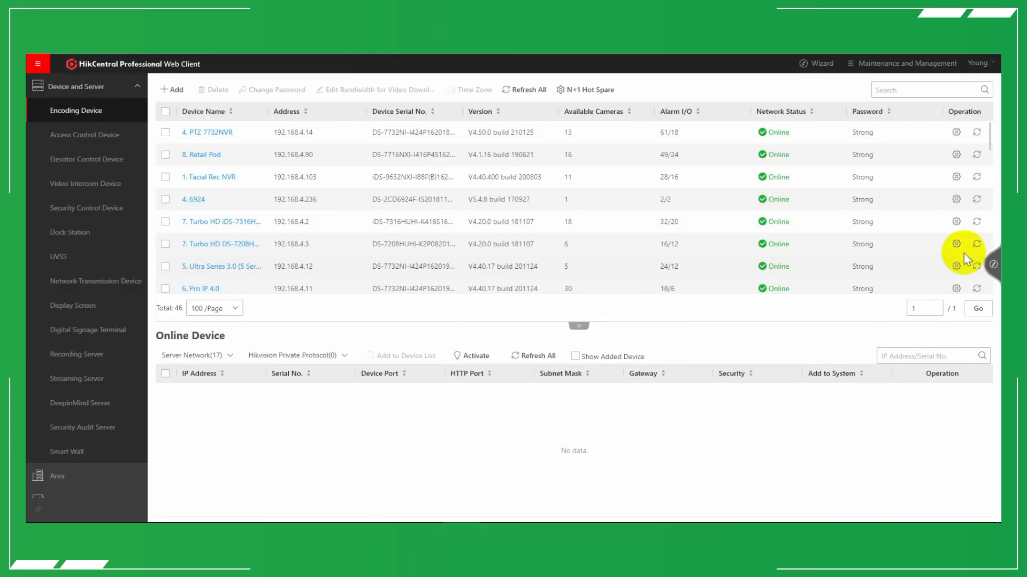
left_click(992, 246)
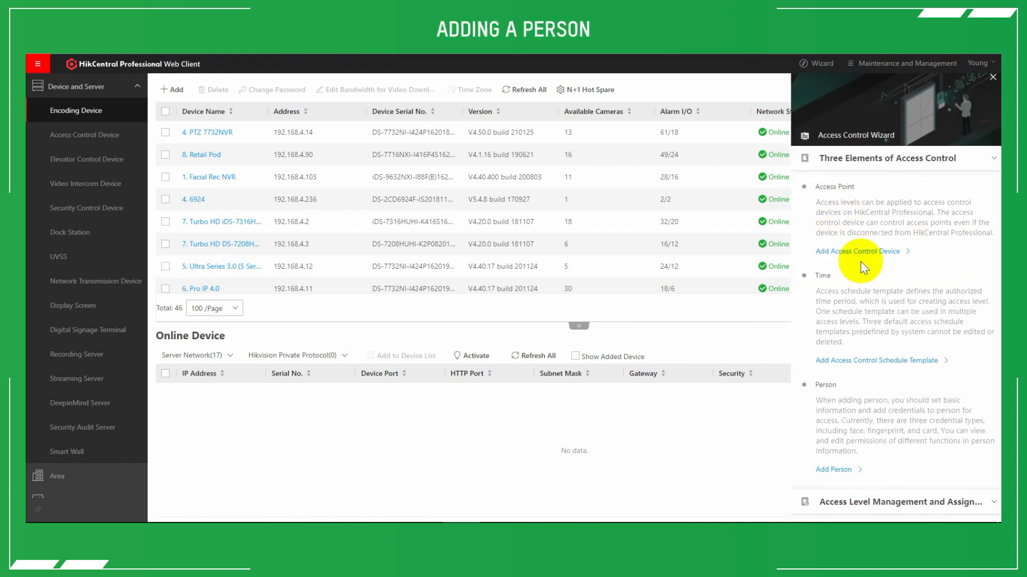
scroll(861, 262, "down", 3)
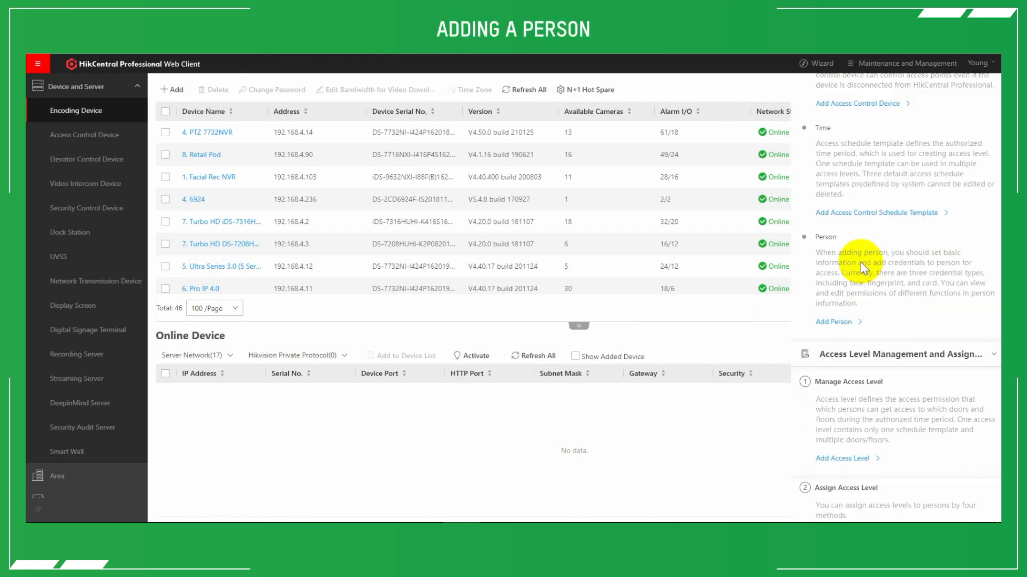
left_click(830, 321)
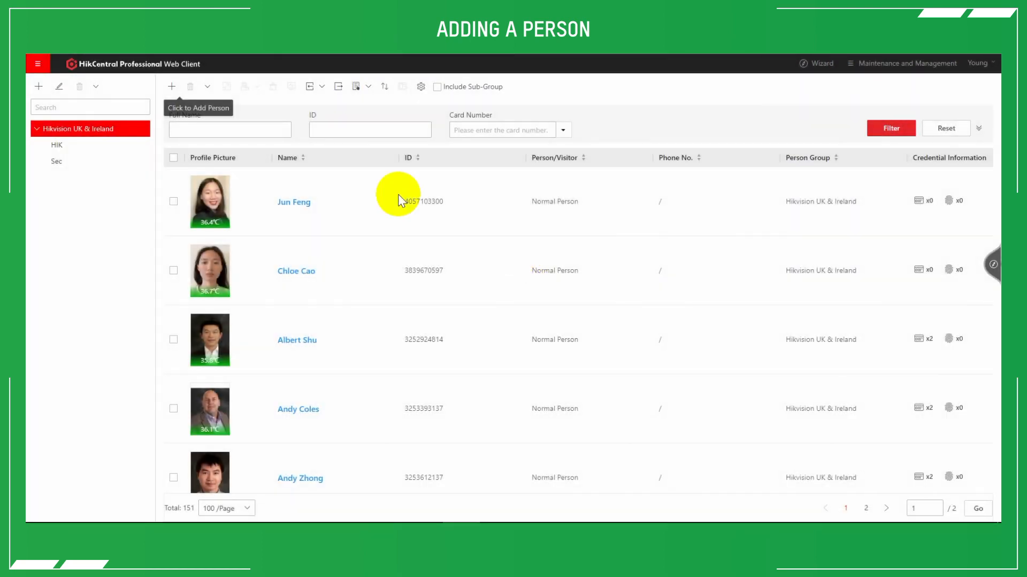
left_click(310, 89)
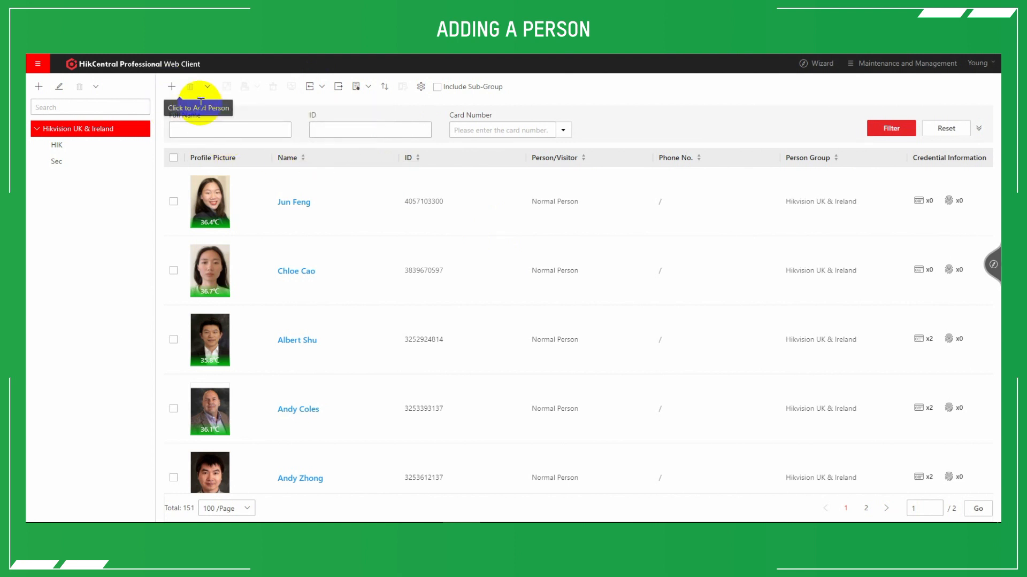
left_click(170, 88)
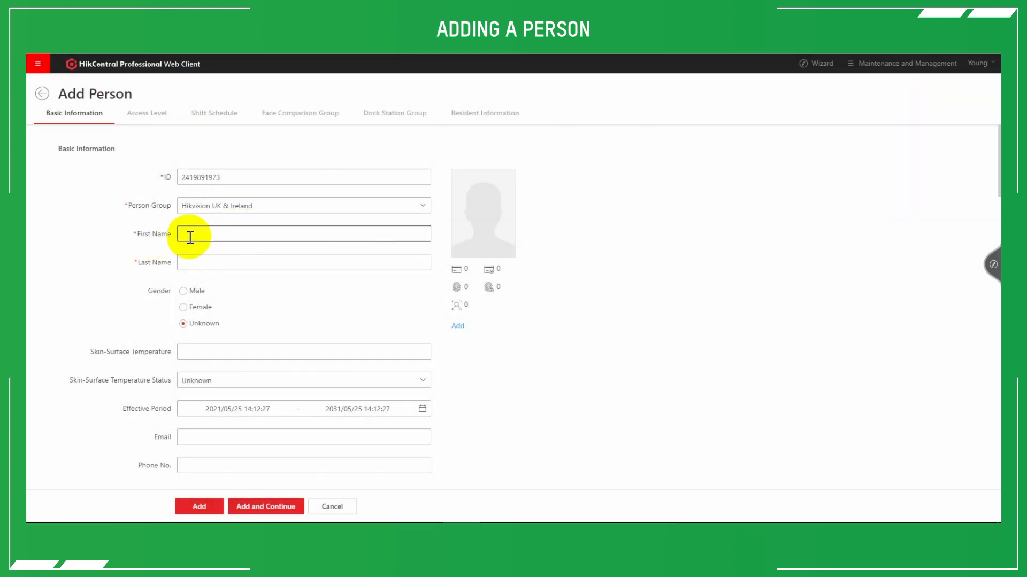
Examine the required first and last name fields and the ways to provide a profile picture.
left_click(190, 237)
left_click(203, 264)
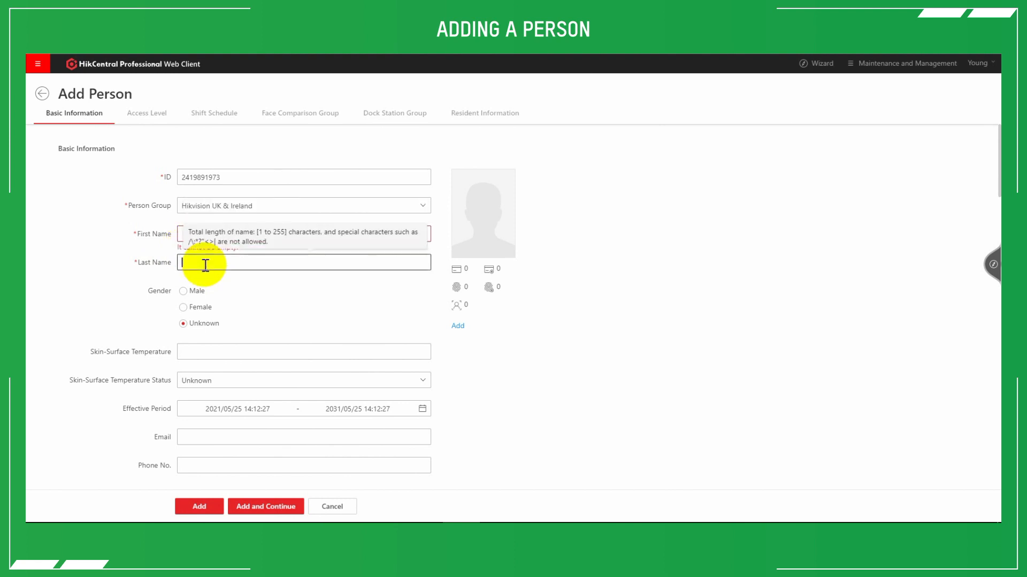
left_click(268, 288)
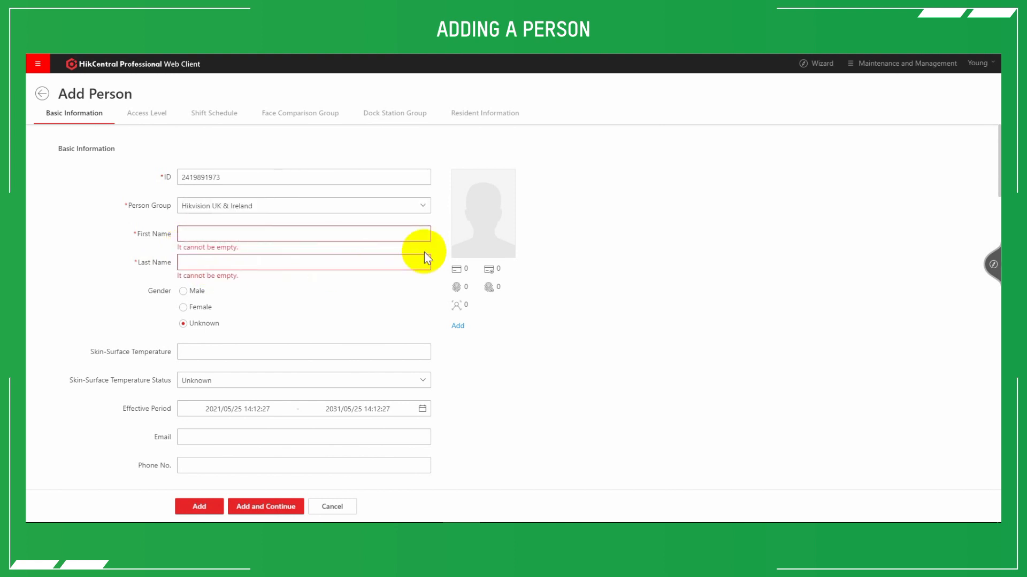
mouse_move(473, 199)
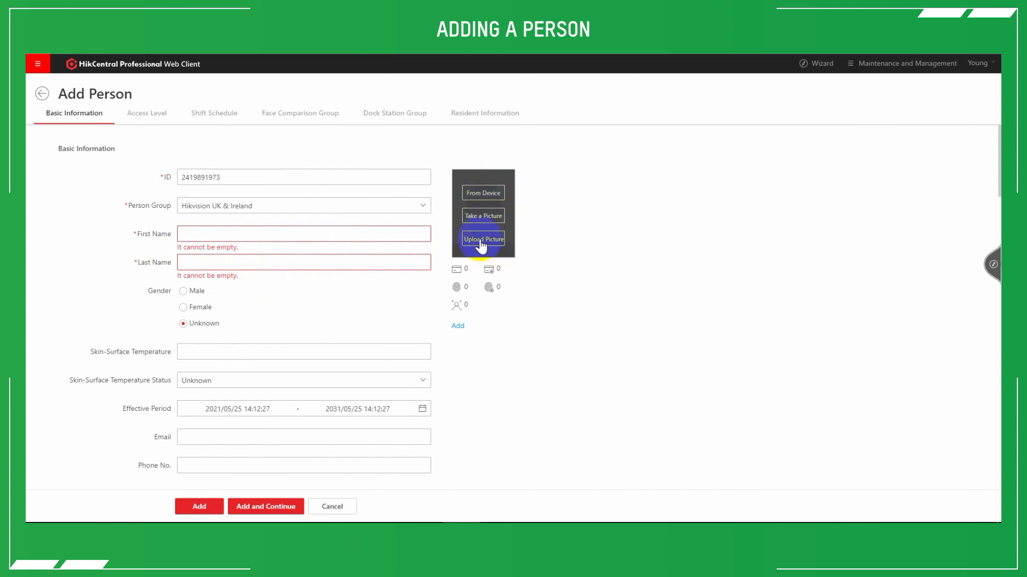
Try Card Reader issuing with the Temperature MinMoe door for the person's card credential, and return the issuing mode to Card Enrollment Station.
left_click(454, 326)
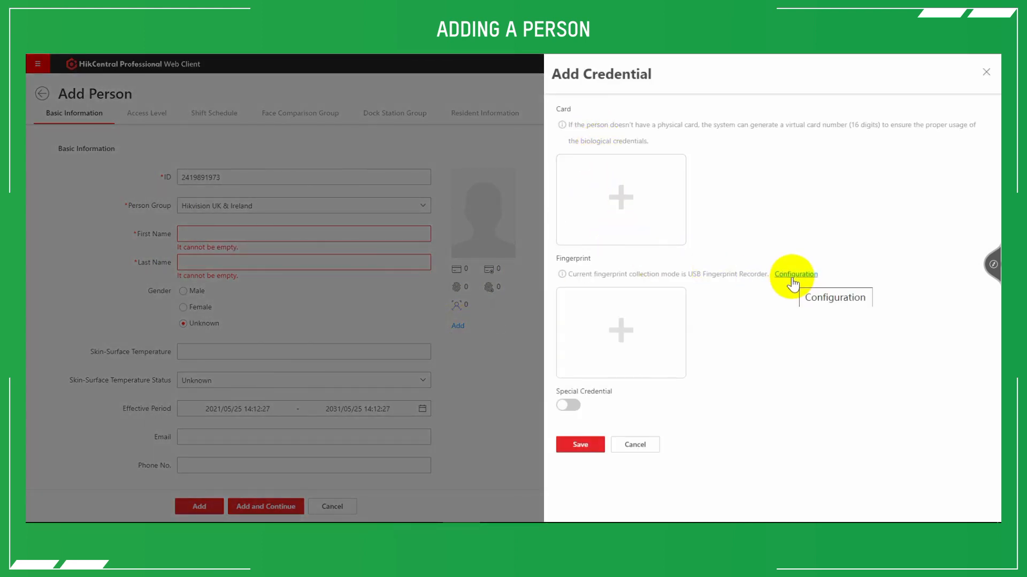
left_click(637, 197)
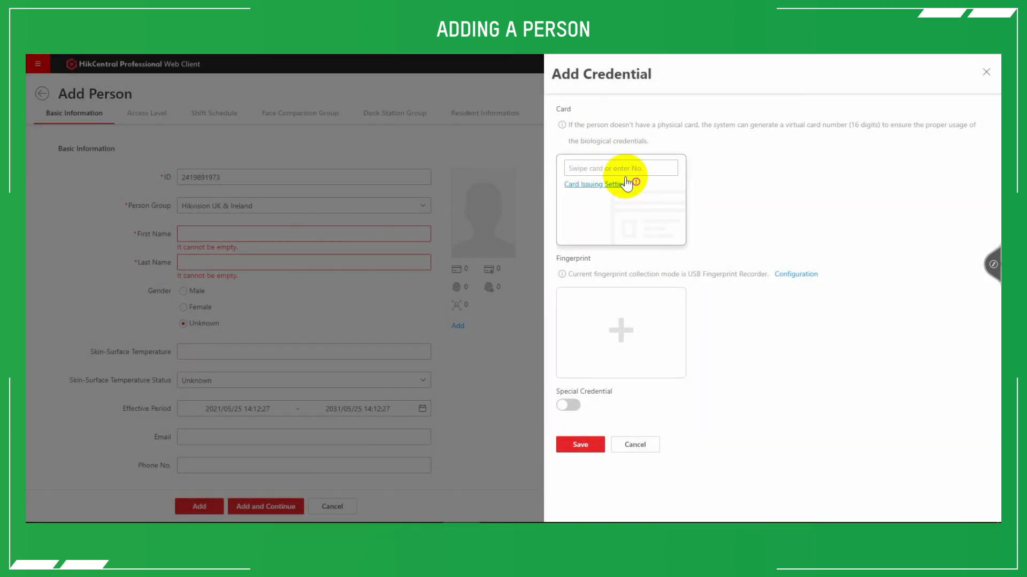
left_click(585, 185)
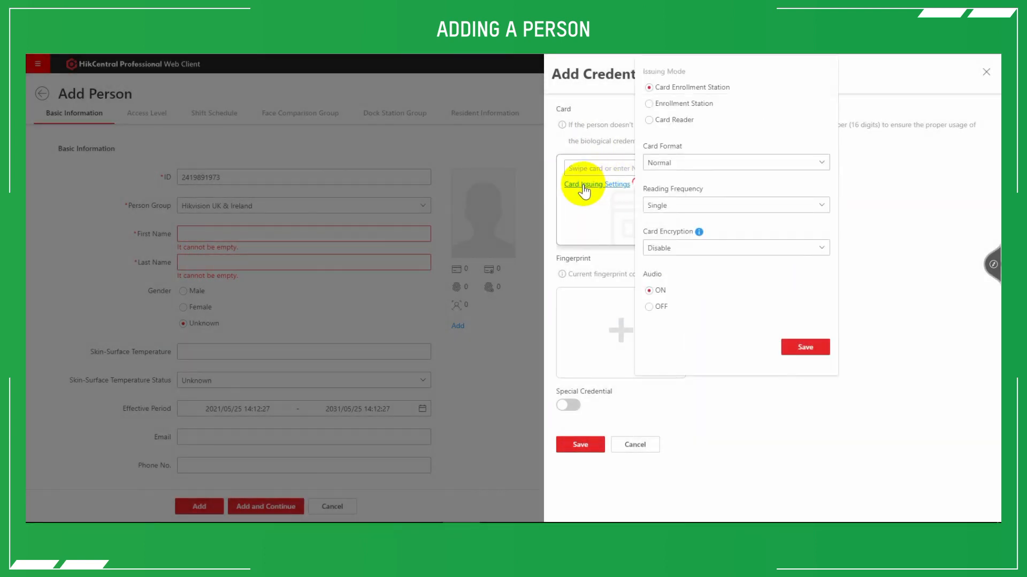
left_click(677, 121)
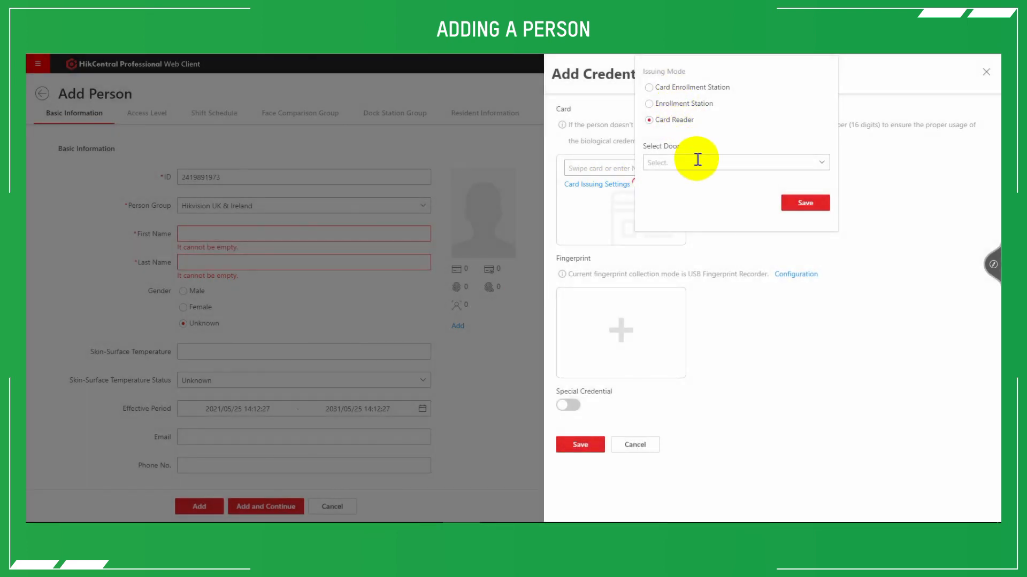
left_click(698, 163)
left_click(657, 216)
left_click(690, 230)
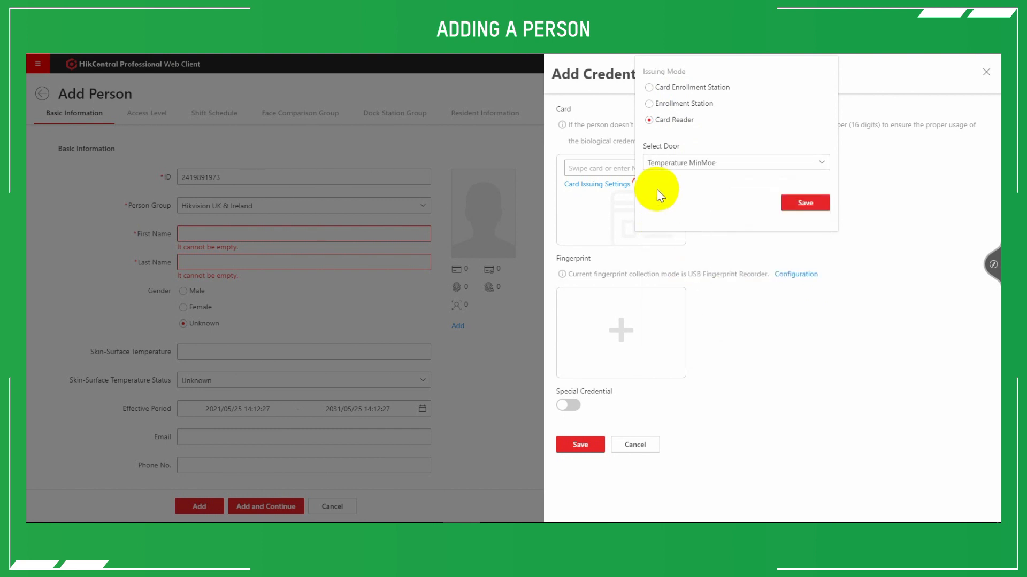
left_click(653, 89)
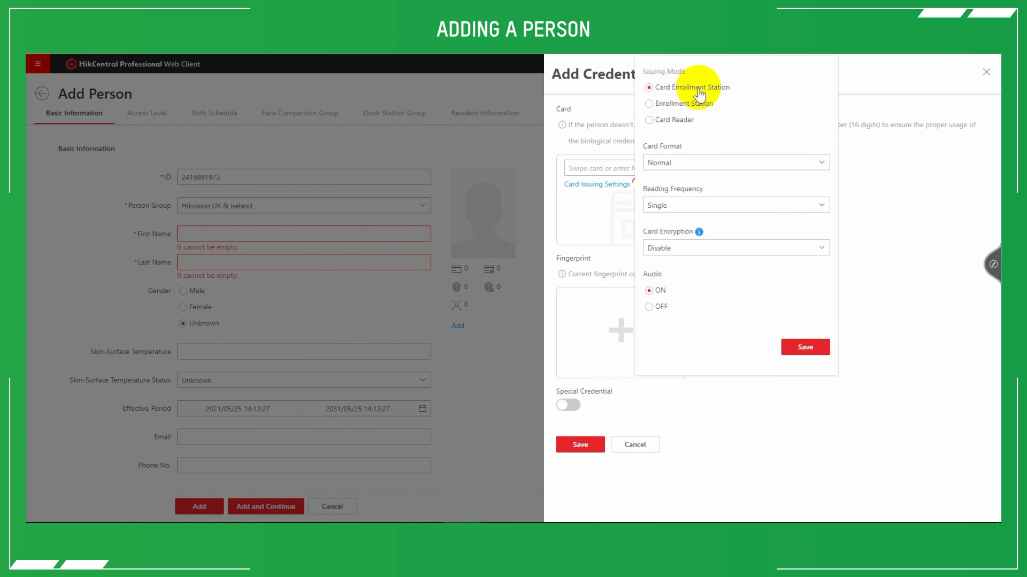
left_click(580, 138)
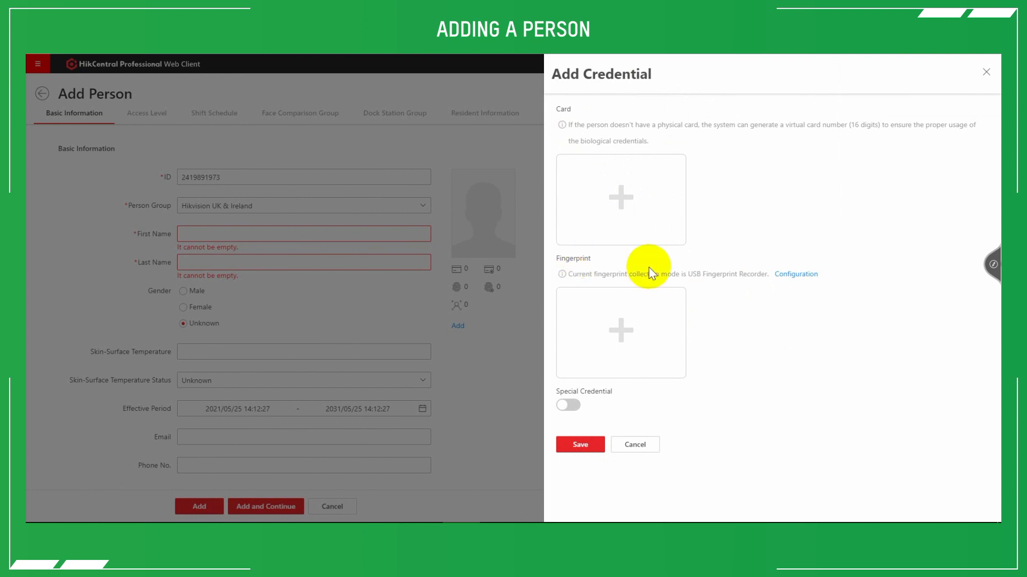
Examine the fingerprint issuing modes and the special credential options, and leave the credentials without saving.
left_click(810, 275)
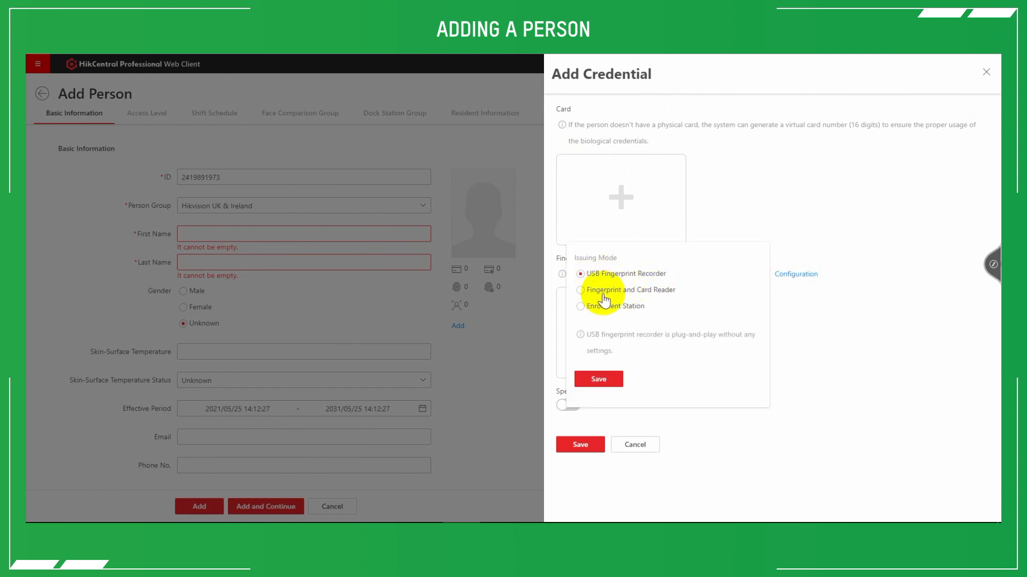
left_click(829, 296)
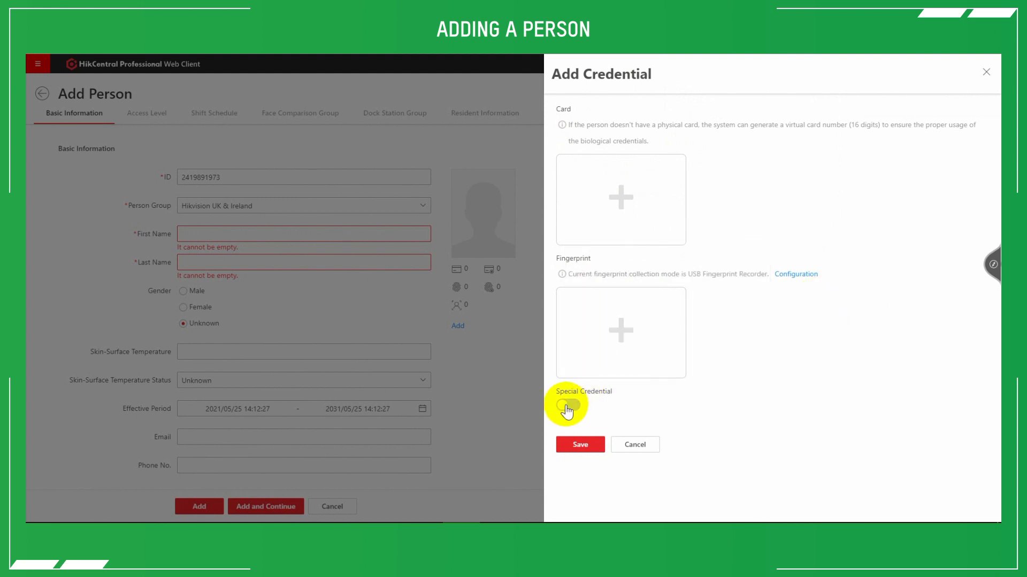
left_click(566, 407)
scroll(583, 417, "down", 4)
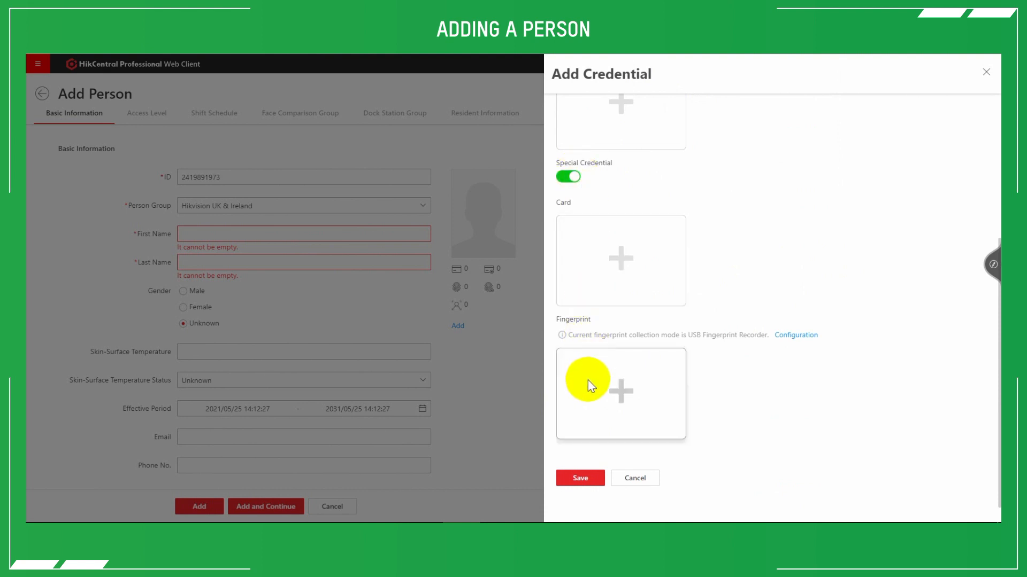
left_click(573, 177)
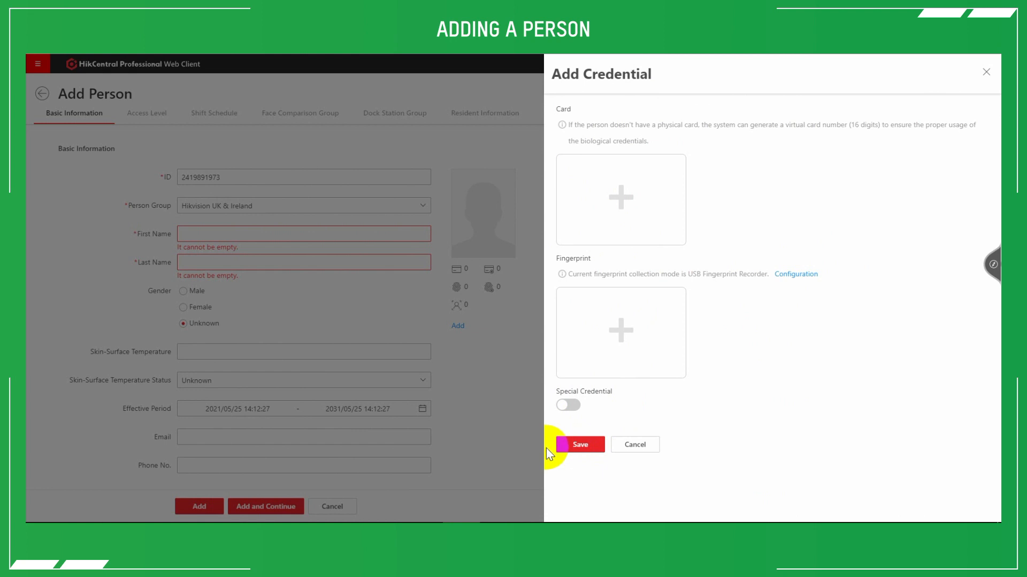
left_click(483, 417)
Review the remaining basic information and access level settings of the person form, and leave it without adding anyone.
scroll(500, 289, "down", 2)
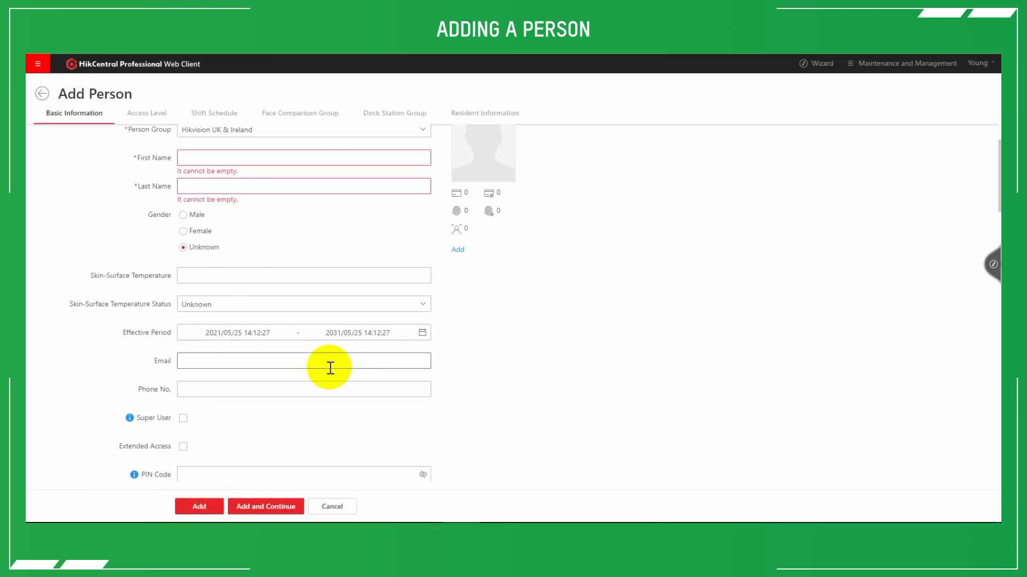
scroll(320, 374, "down", 4)
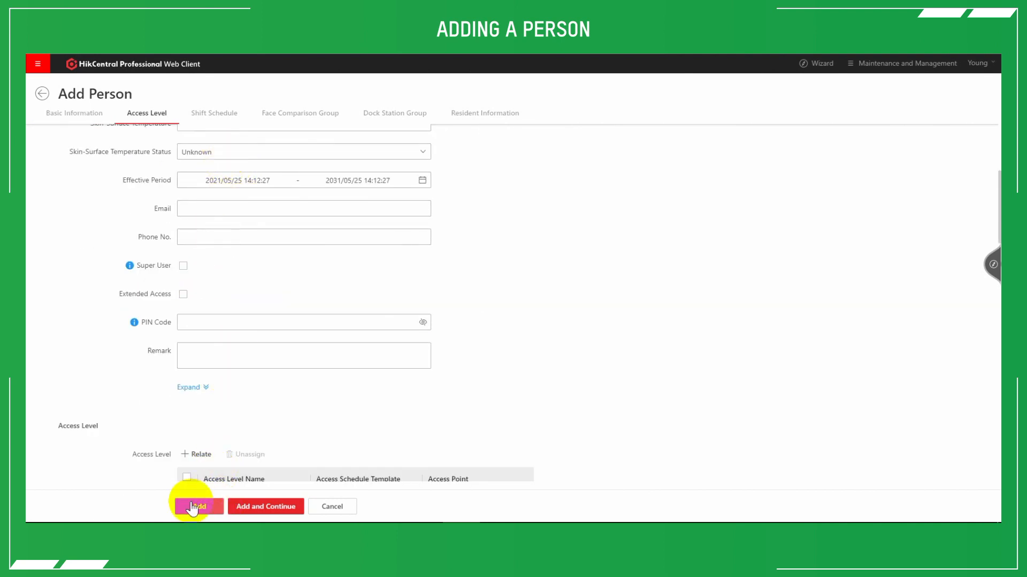
left_click(42, 94)
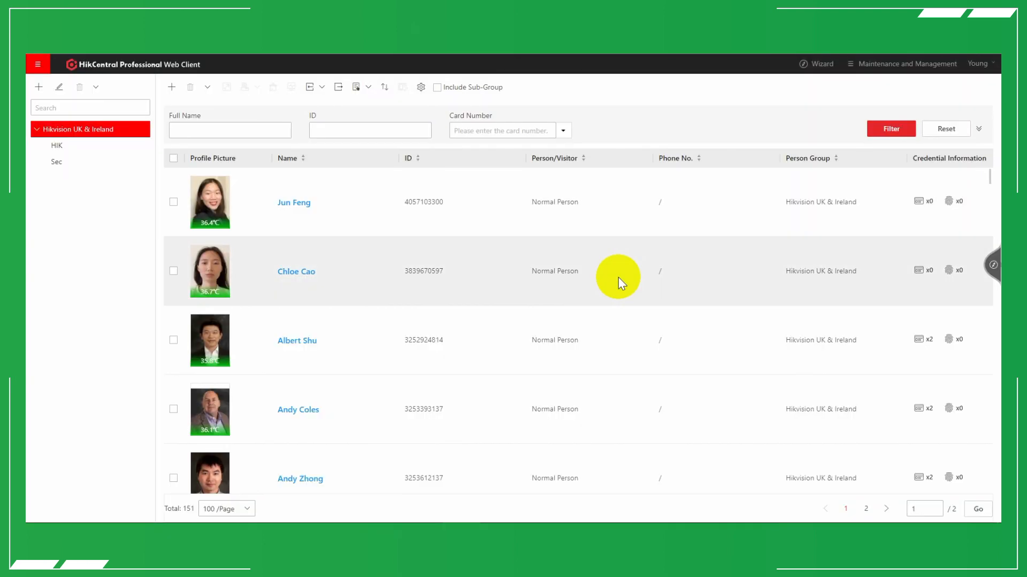
Open the Add Access Level form through the Access Control Wizard.
left_click(992, 268)
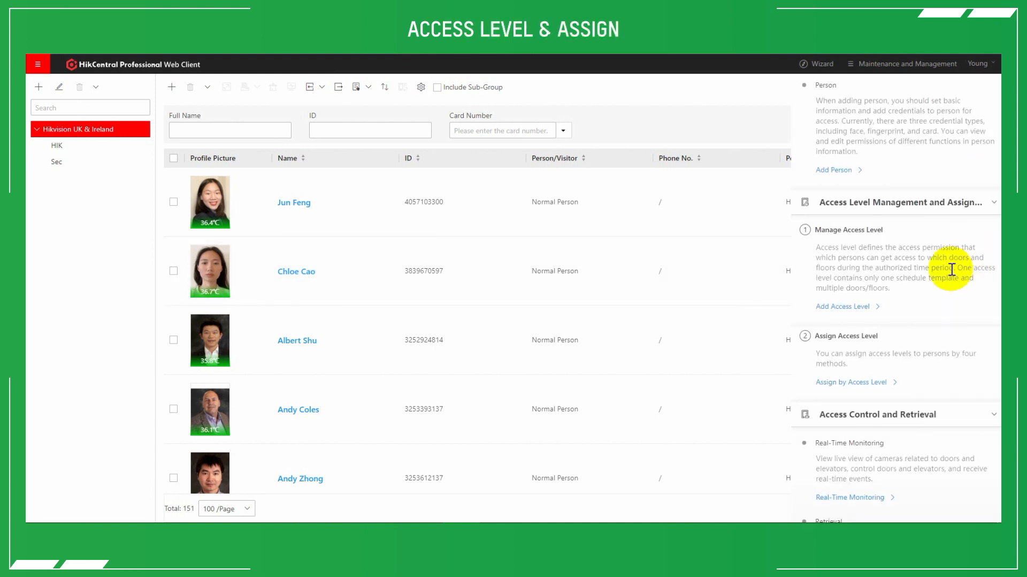
left_click(822, 231)
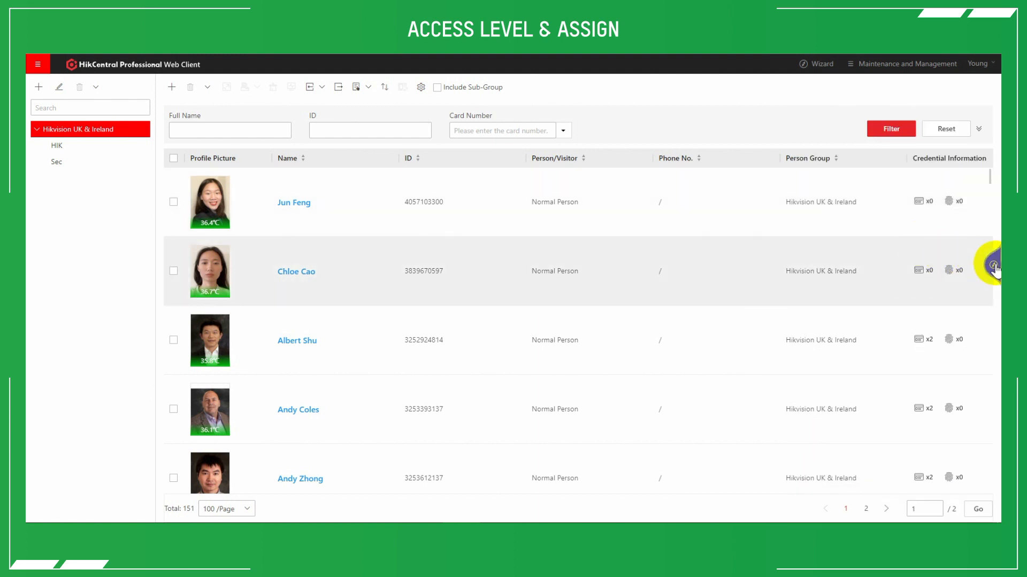
left_click(993, 268)
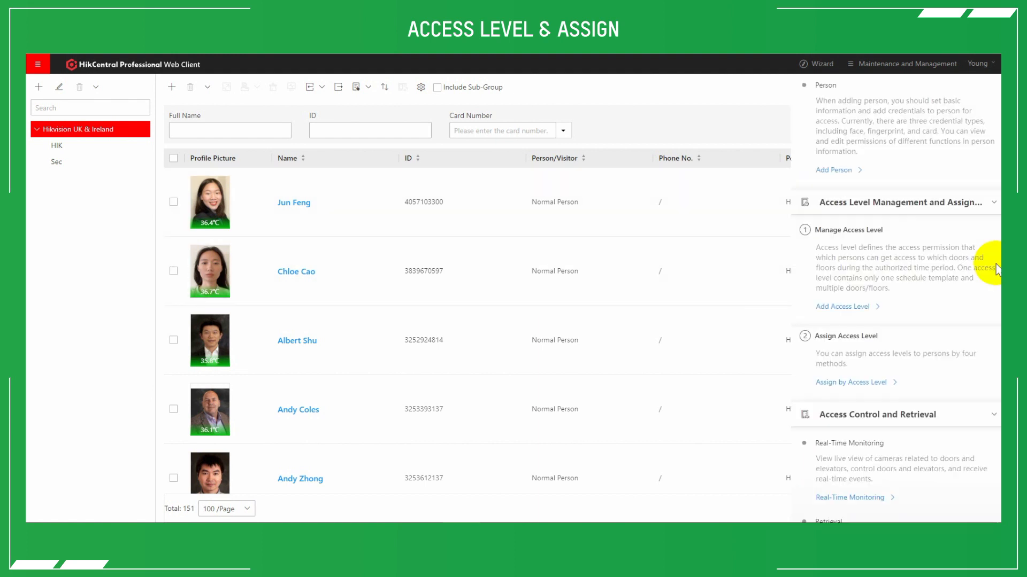
left_click(838, 307)
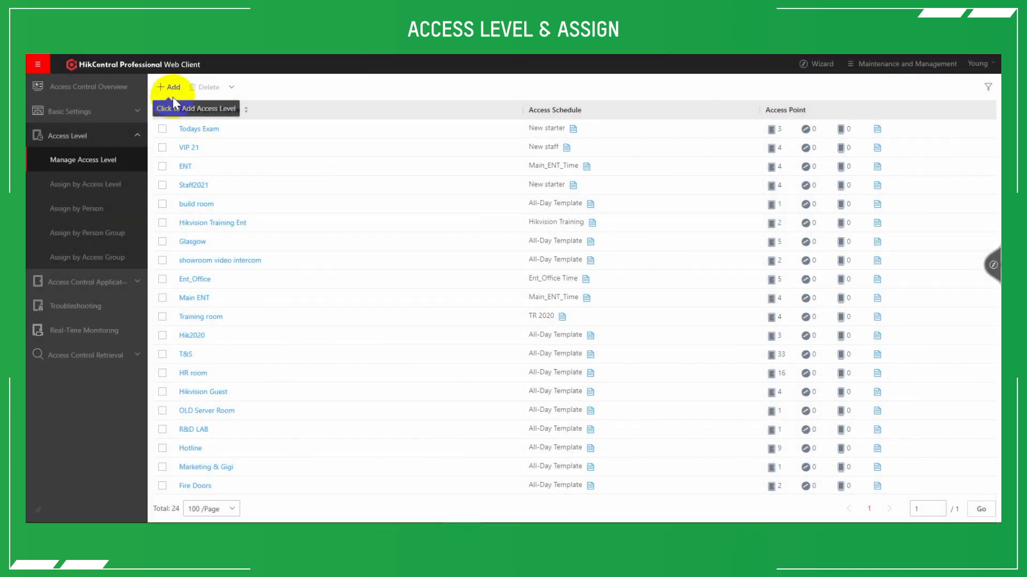
left_click(162, 91)
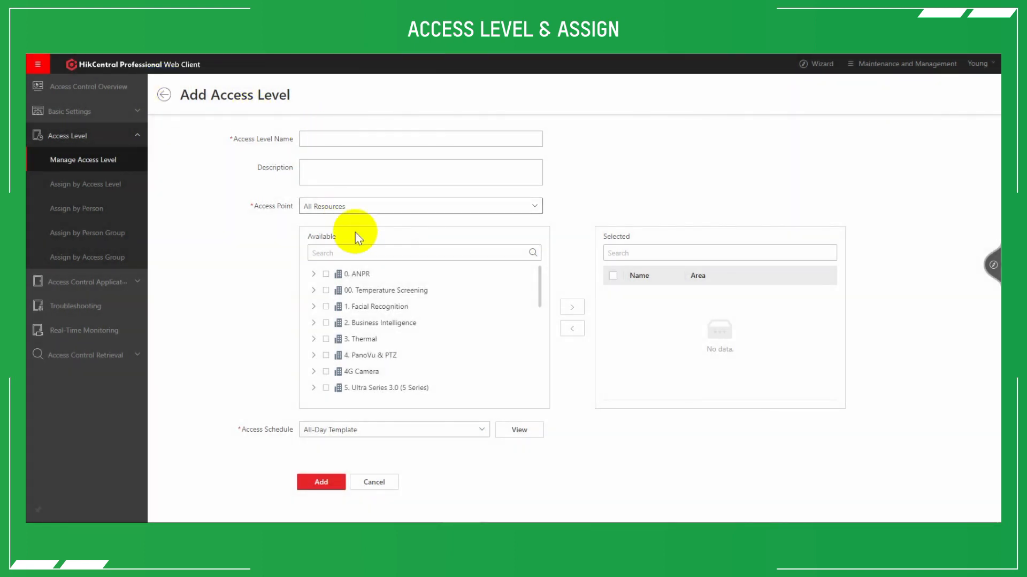
Add the access point in the 00. Temperature Screening area to the access level's selected points.
left_click(313, 291)
left_click(334, 306)
left_click(571, 308)
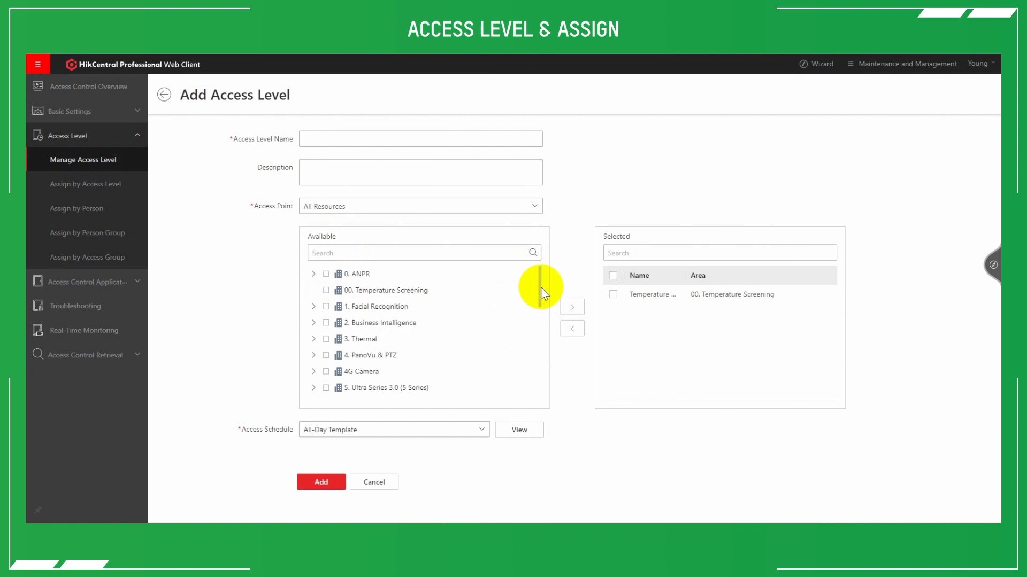
Add Show Room Double Glass Doors from Facial Terminal Showroom under 9. Access Control to the access level's selected points.
scroll(535, 292, "down", 3)
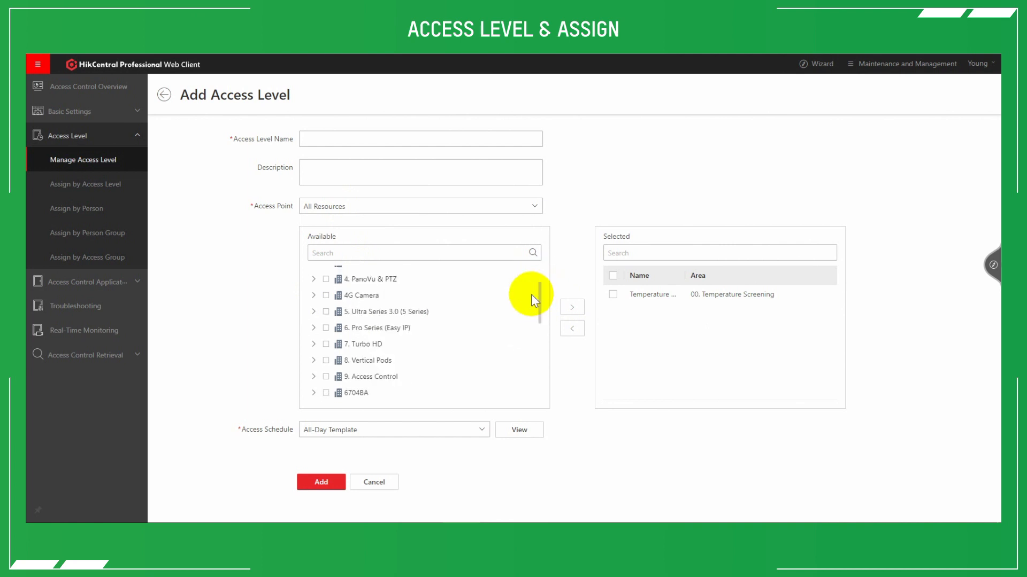
left_click(315, 377)
scroll(321, 380, "down", 3)
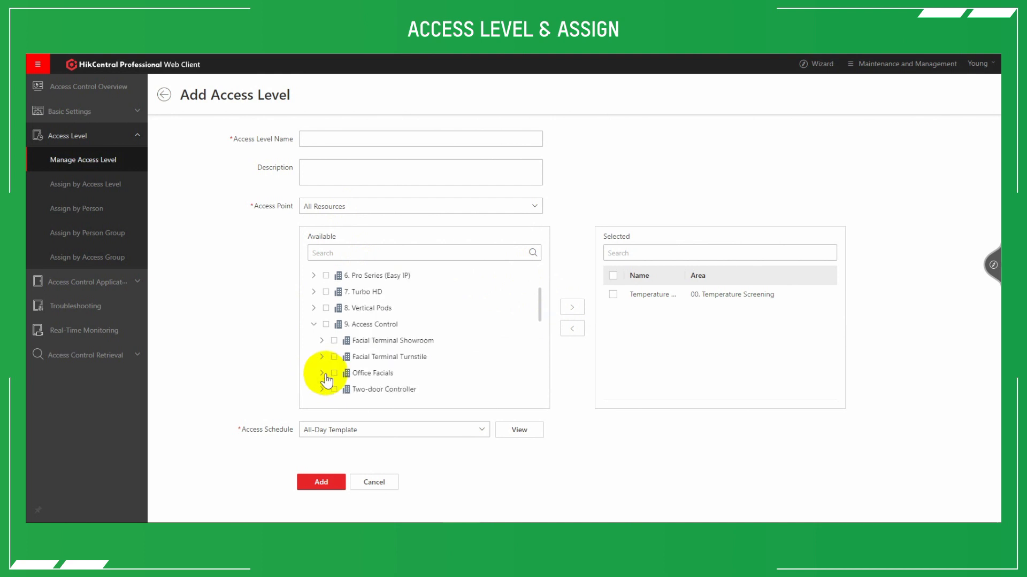
left_click(322, 317)
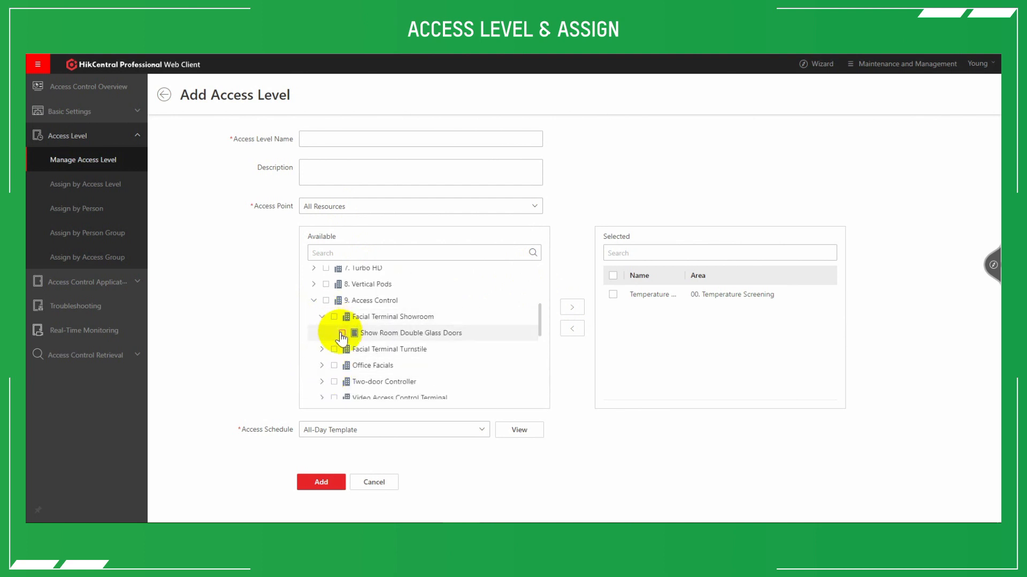
left_click(573, 308)
Try out a new access schedule template authorizing 08:00 to 18:00 on all seven days, and close it without adding it.
scroll(423, 391, "down", 5)
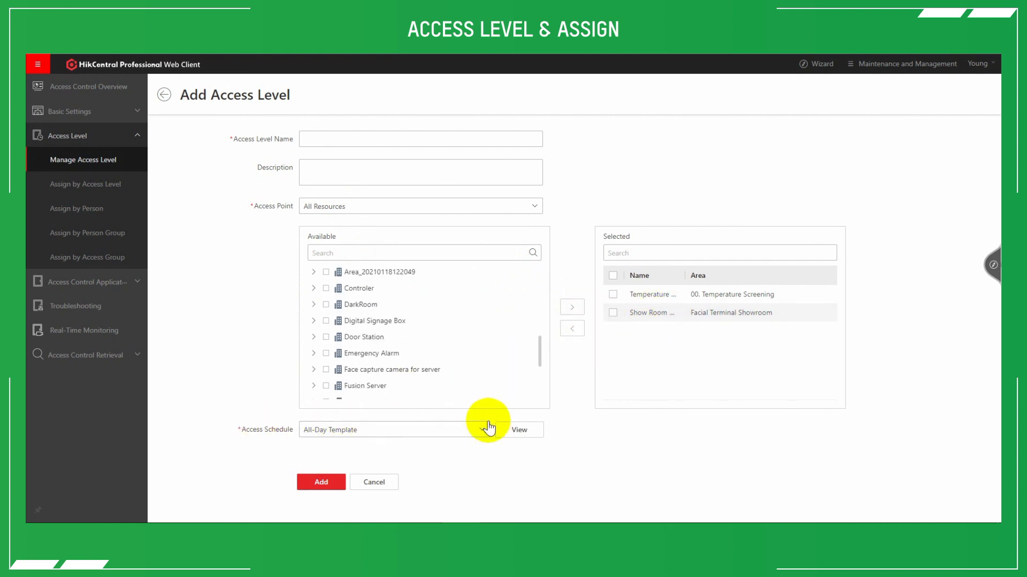
left_click(471, 429)
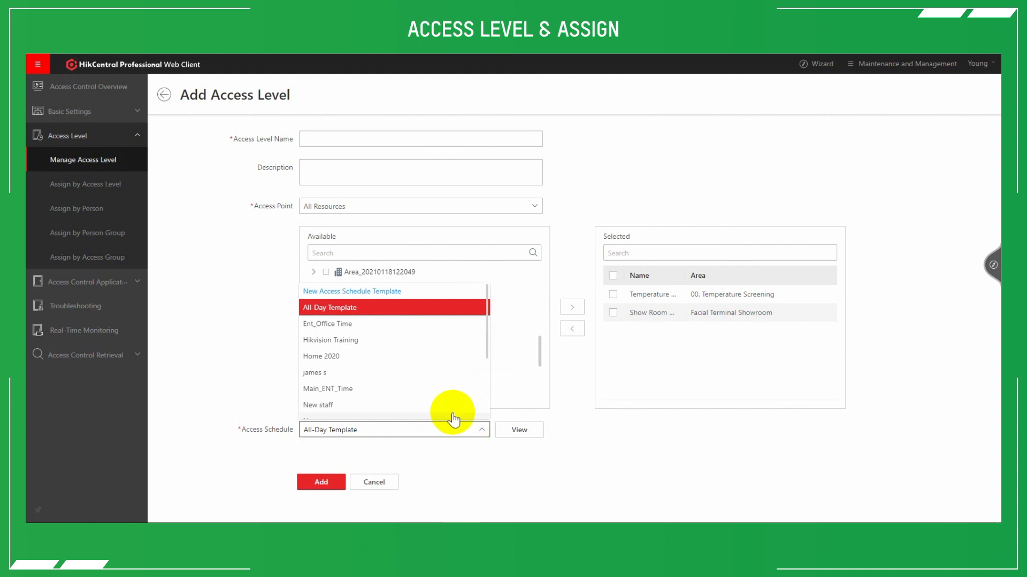
left_click(356, 292)
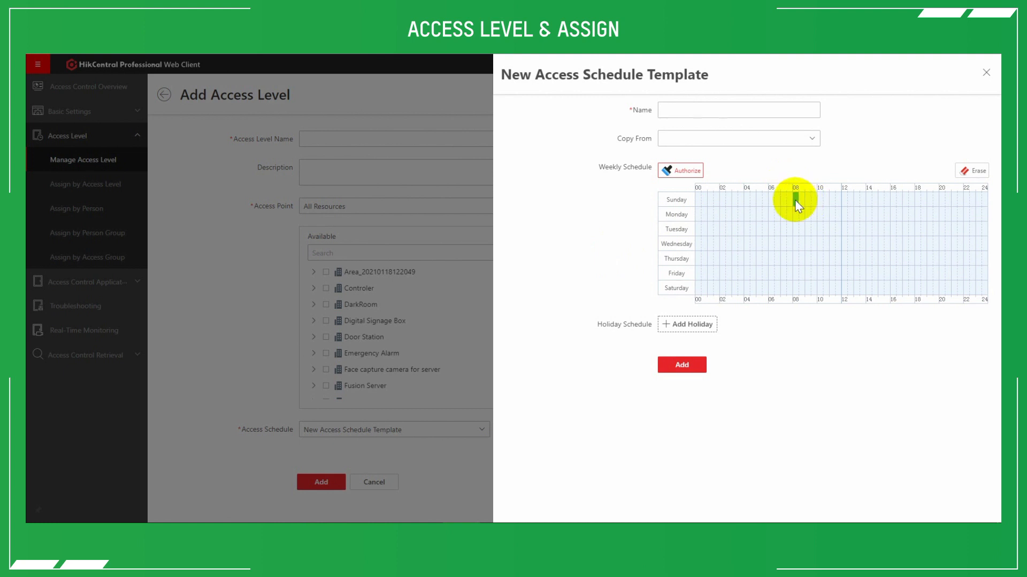
left_click_drag(795, 200, 910, 293)
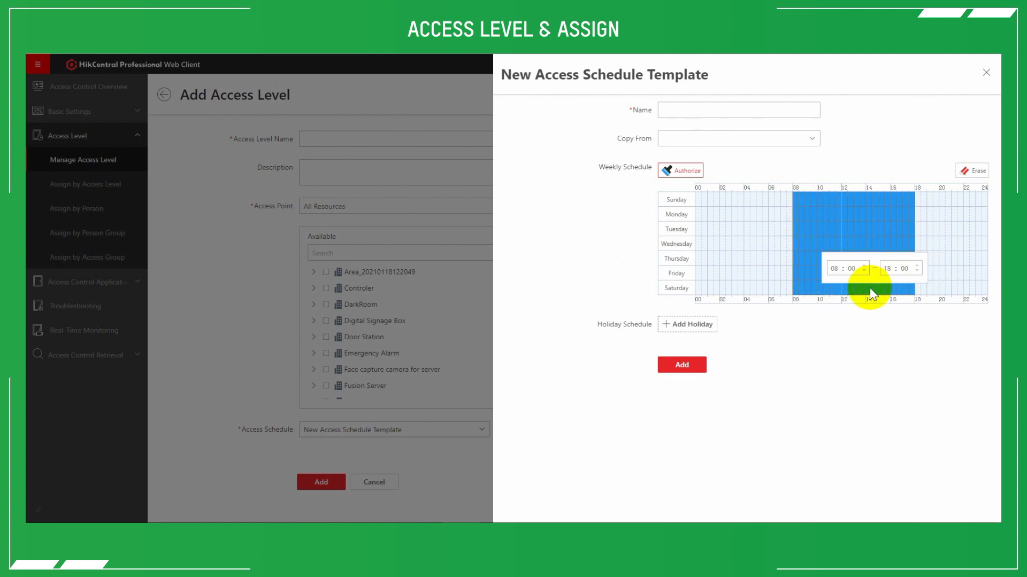
left_click_drag(722, 212, 720, 220)
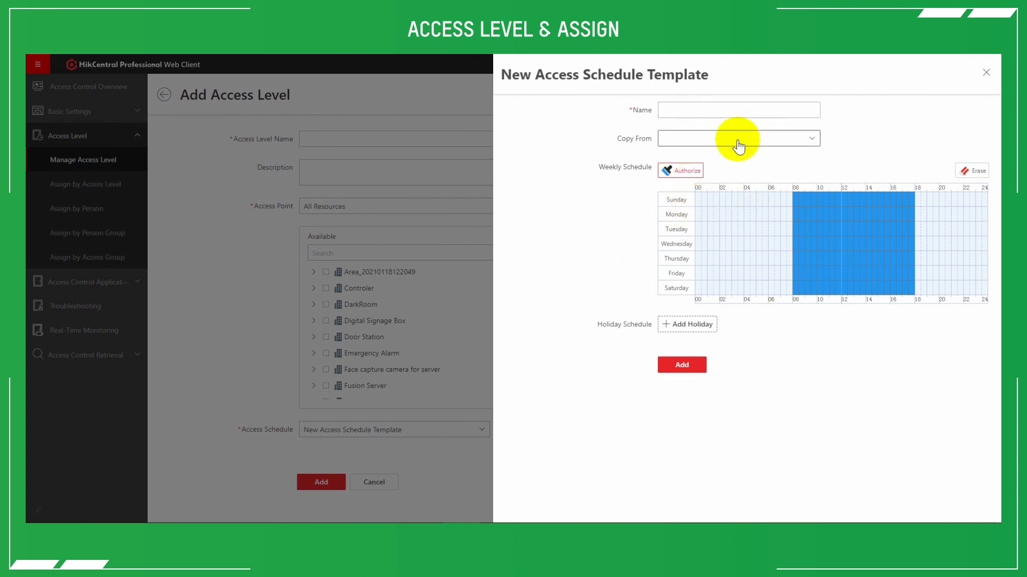
left_click(455, 460)
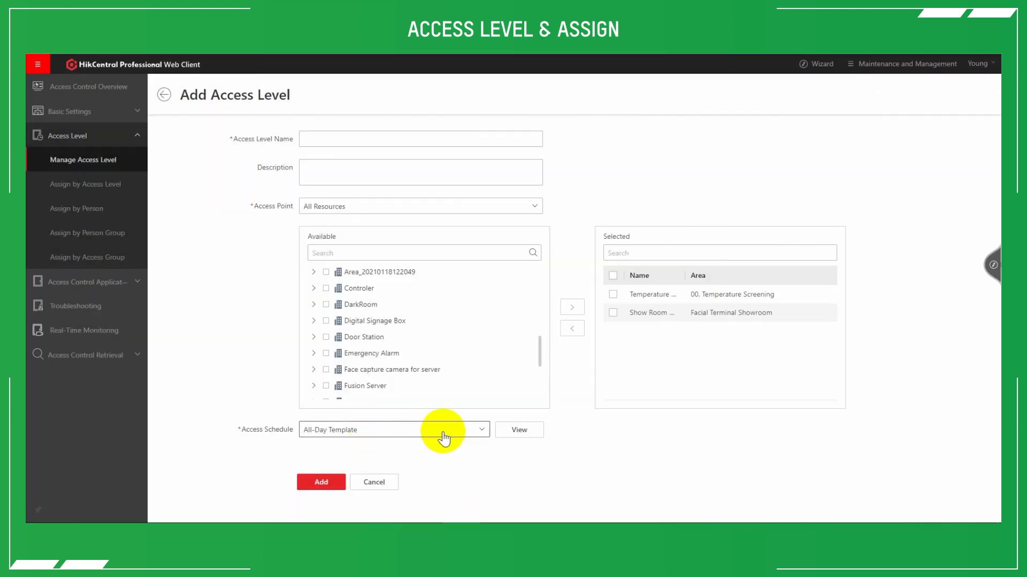
Preview the weekly schedules of All-Day Template and Ent_Office Time for the access level, and leave the form without adding the level.
left_click(539, 431)
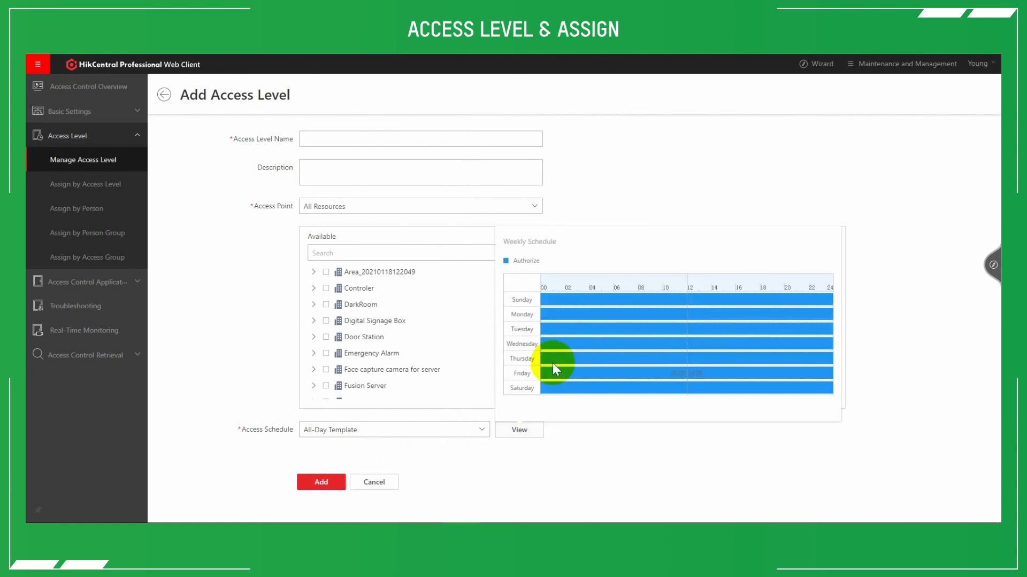
left_click(596, 460)
left_click(455, 431)
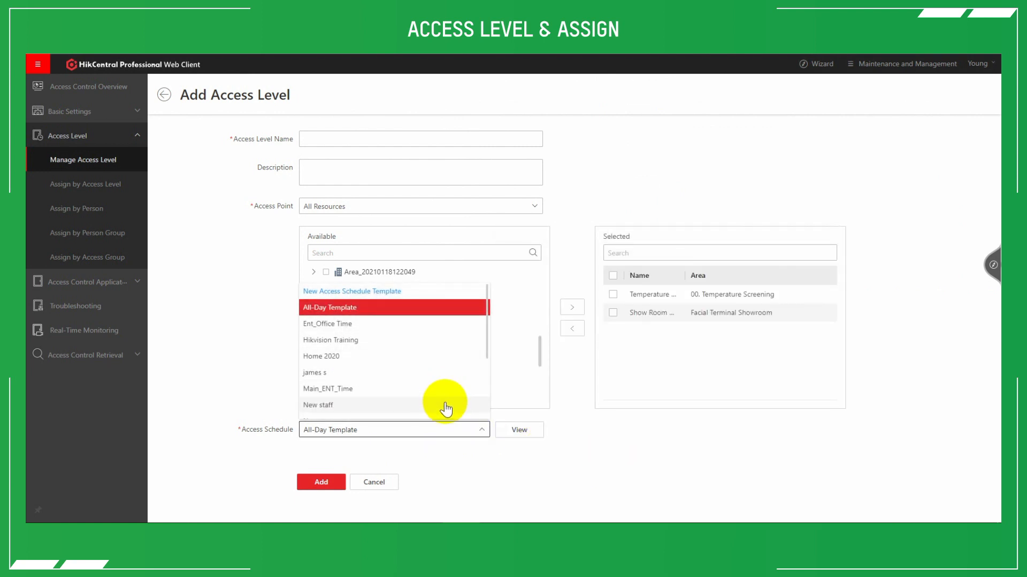
left_click(395, 324)
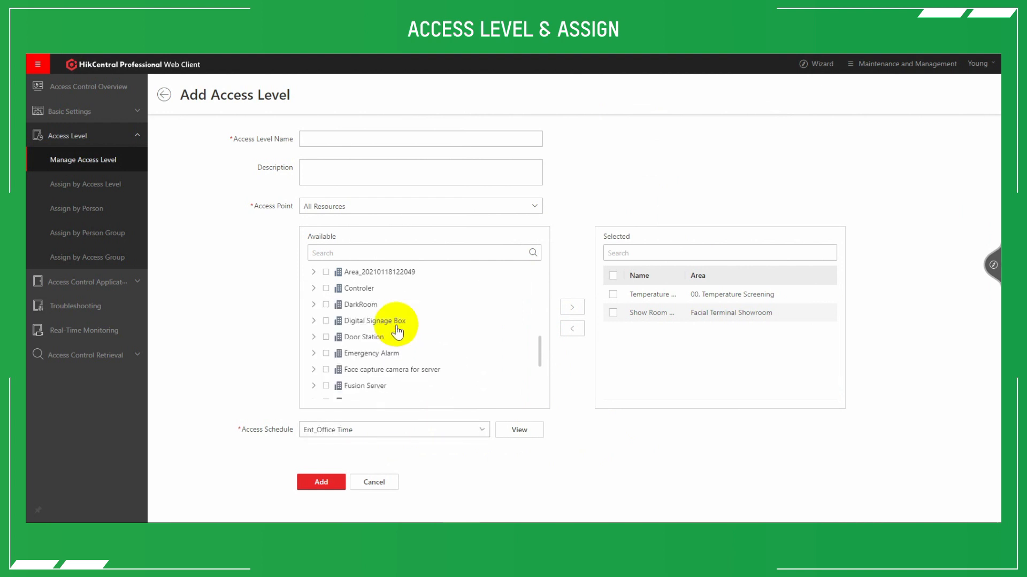
left_click(525, 431)
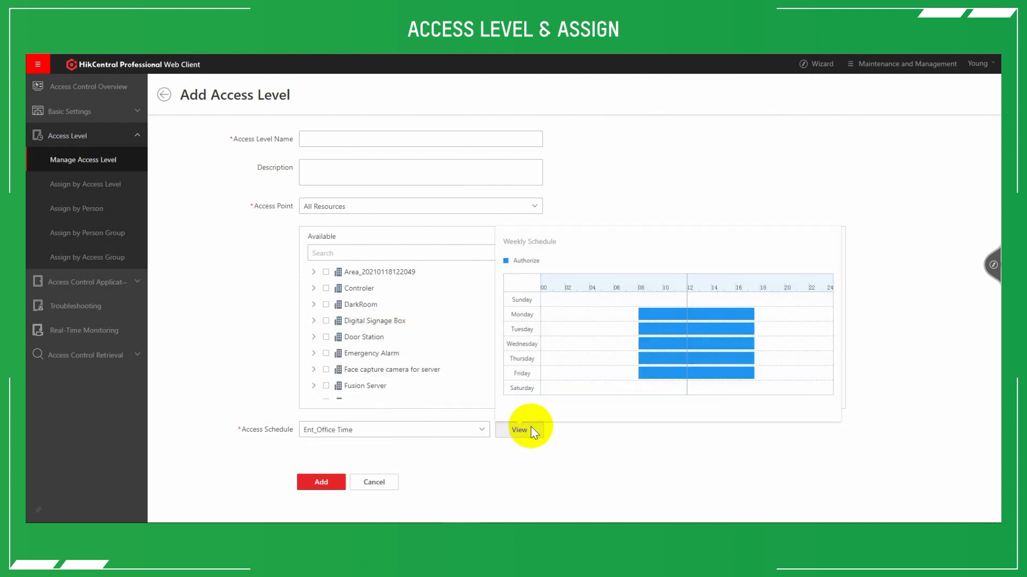
left_click(613, 450)
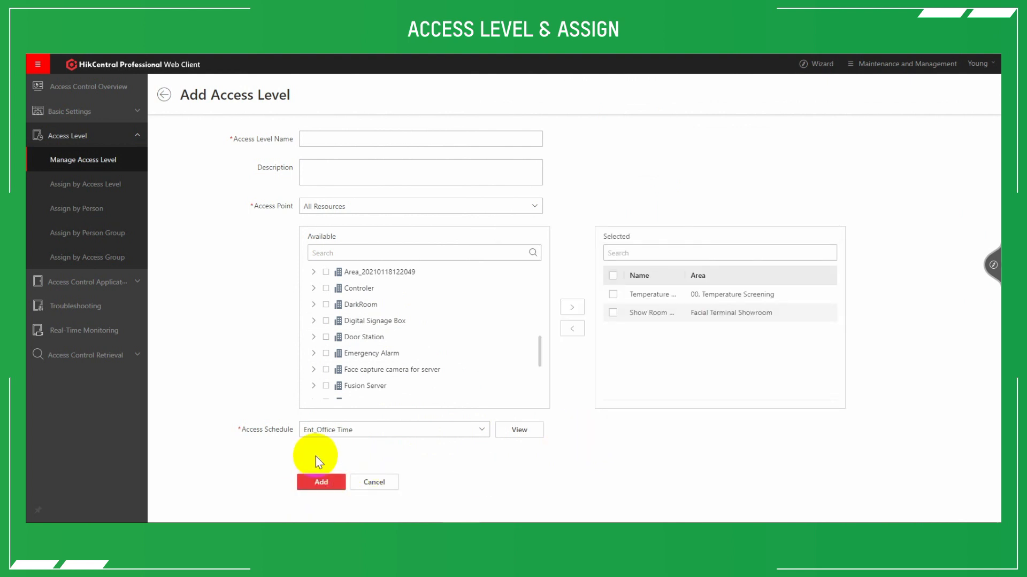
left_click(164, 101)
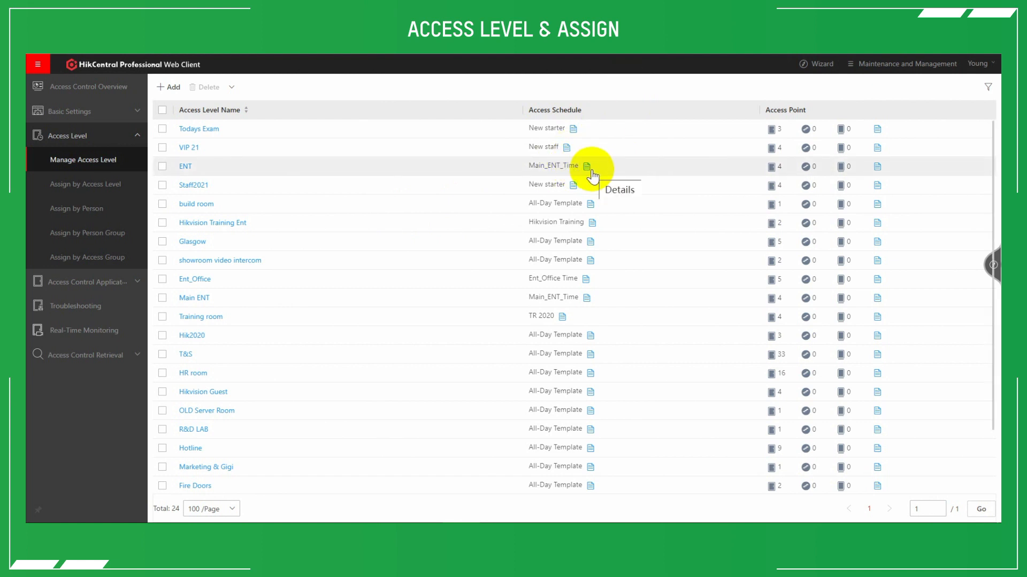
Assign the Staff2021 access level to the first two persons in Hikvision UK & Ireland, choosing to apply the change to the devices later.
left_click(90, 184)
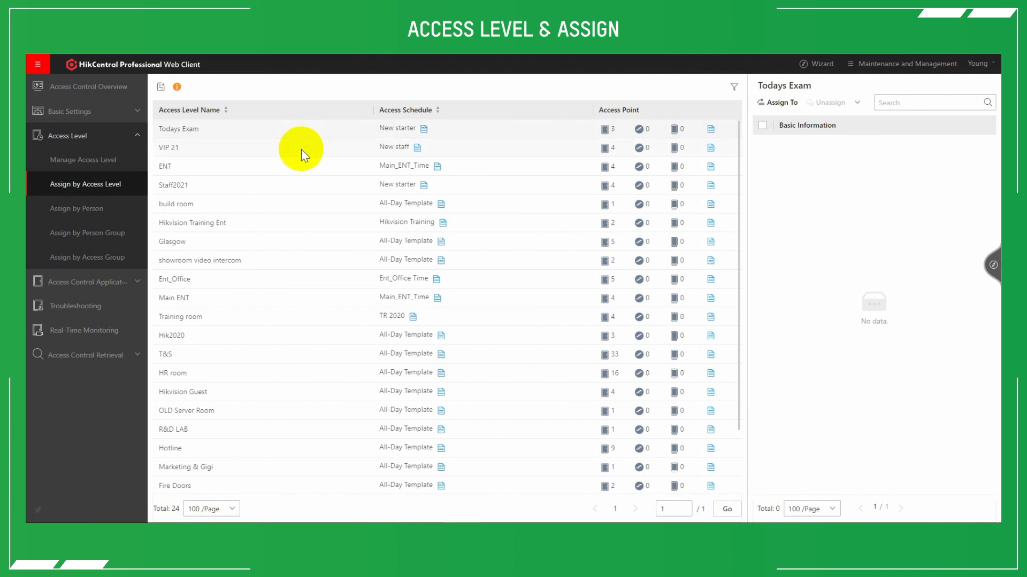
left_click(287, 191)
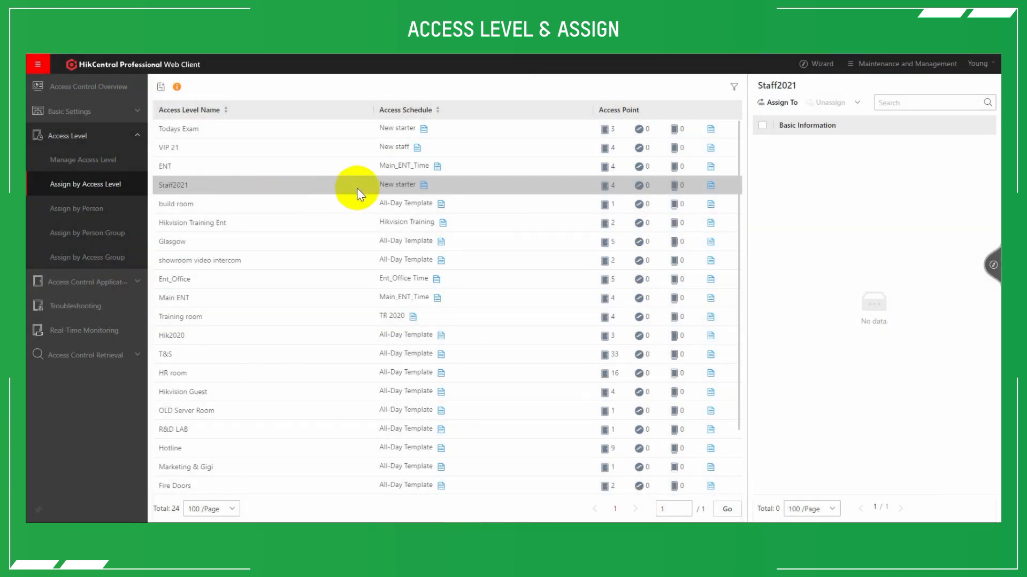
left_click(771, 102)
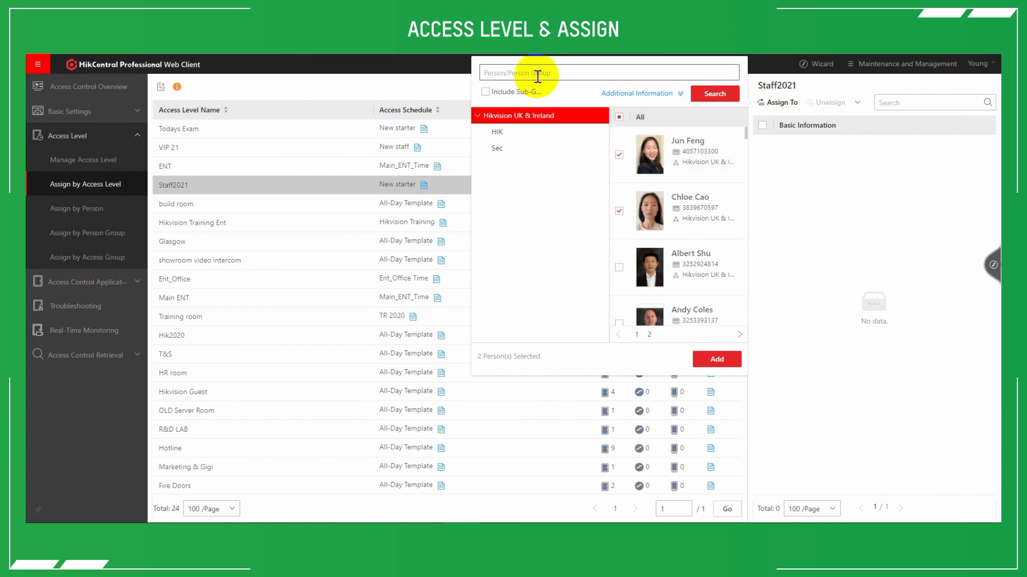
left_click(713, 360)
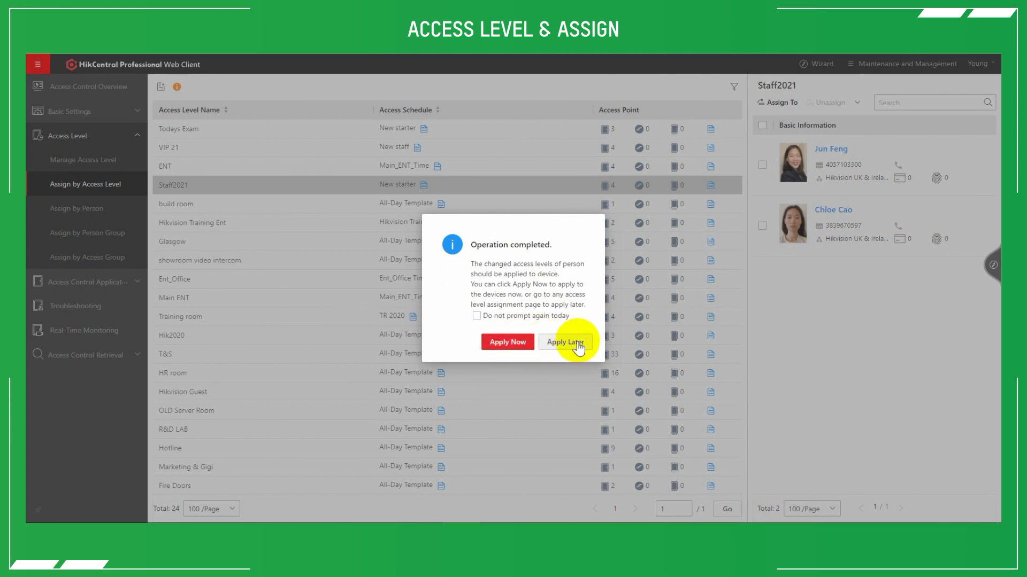
left_click(559, 345)
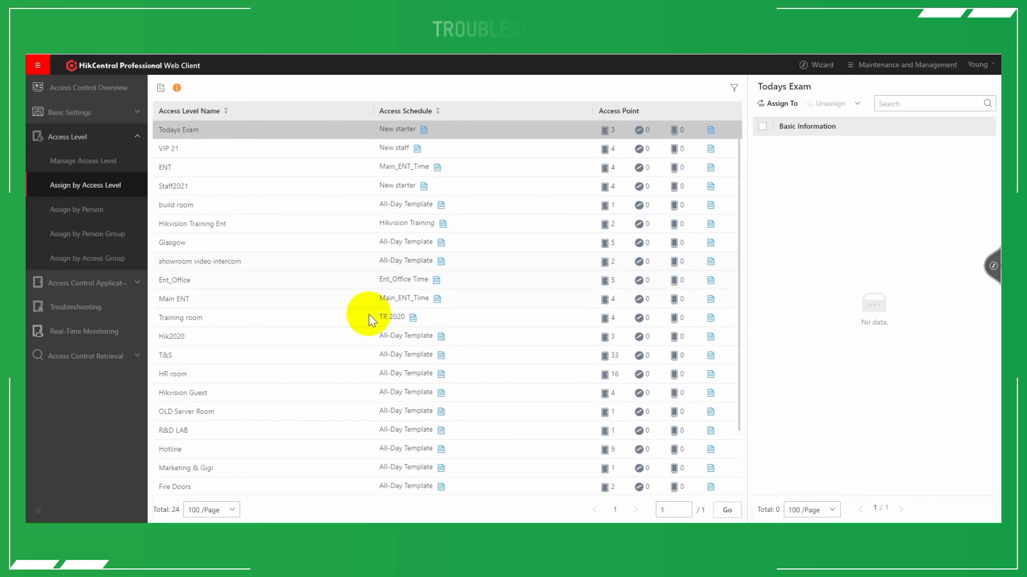
Open the person selection for Check Person Authorization in Troubleshooting.
left_click(56, 313)
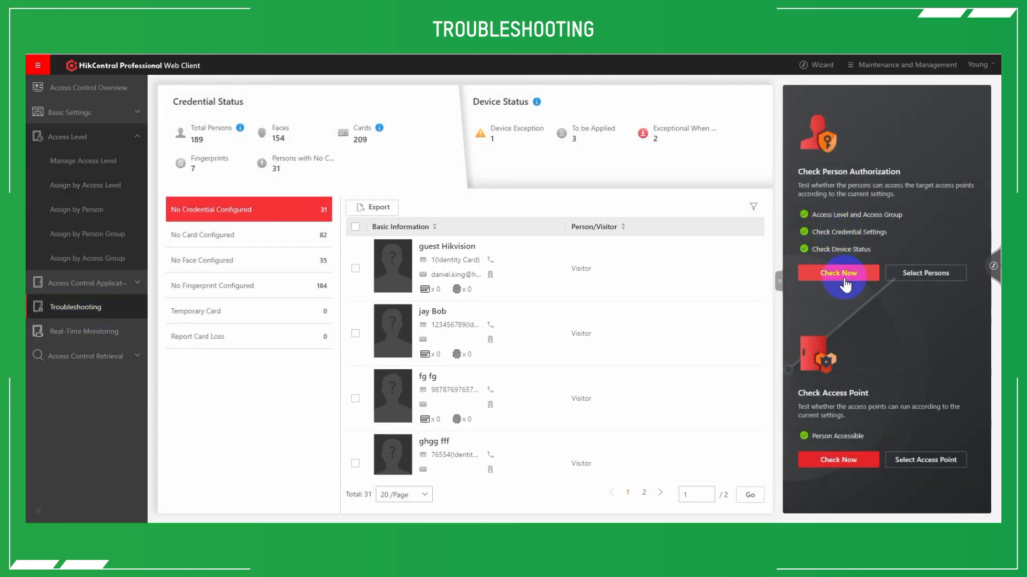
left_click(935, 274)
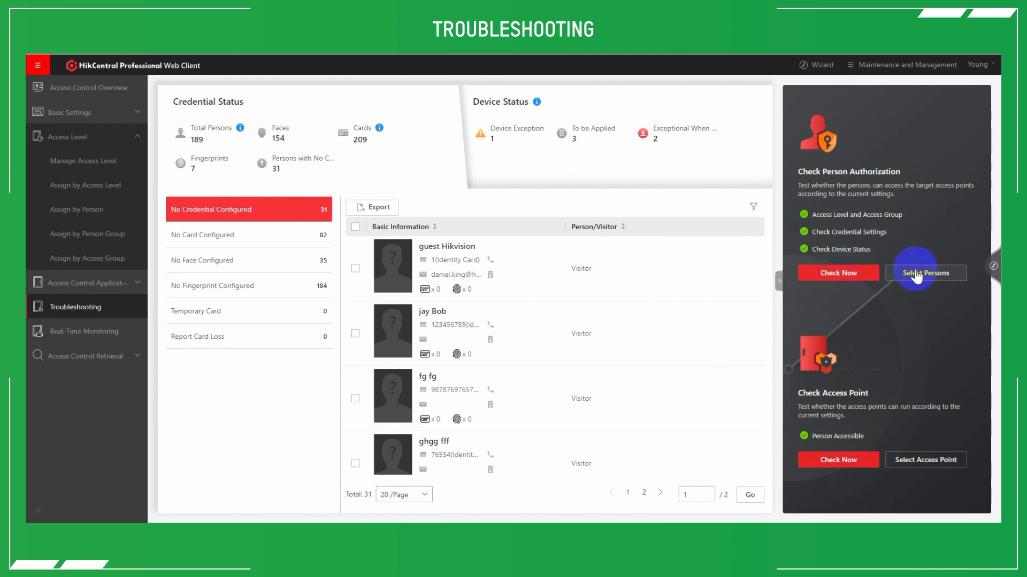
left_click(916, 274)
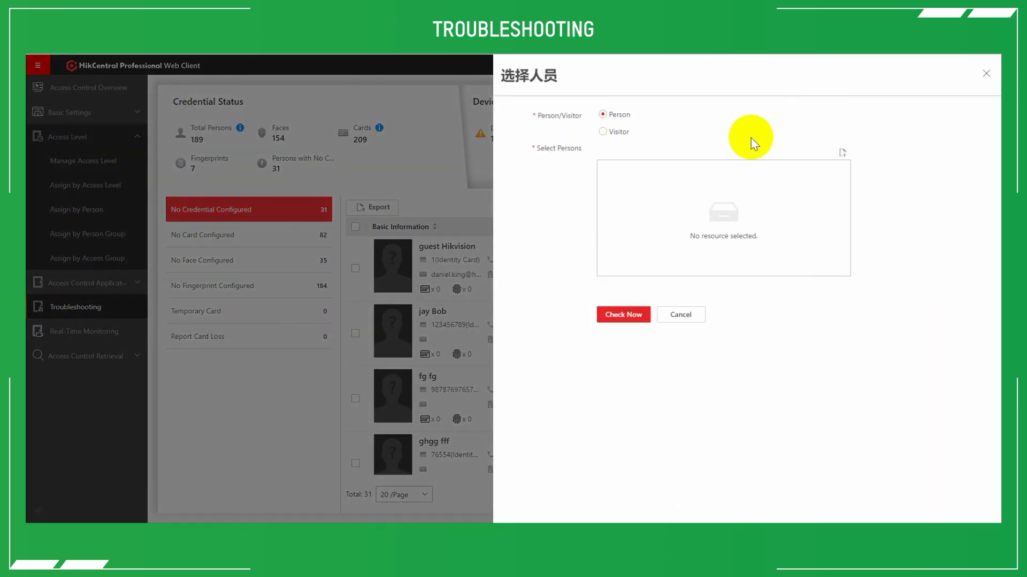
Search for the person by name, add the first match to the selected persons, and run the authorization check.
left_click(841, 153)
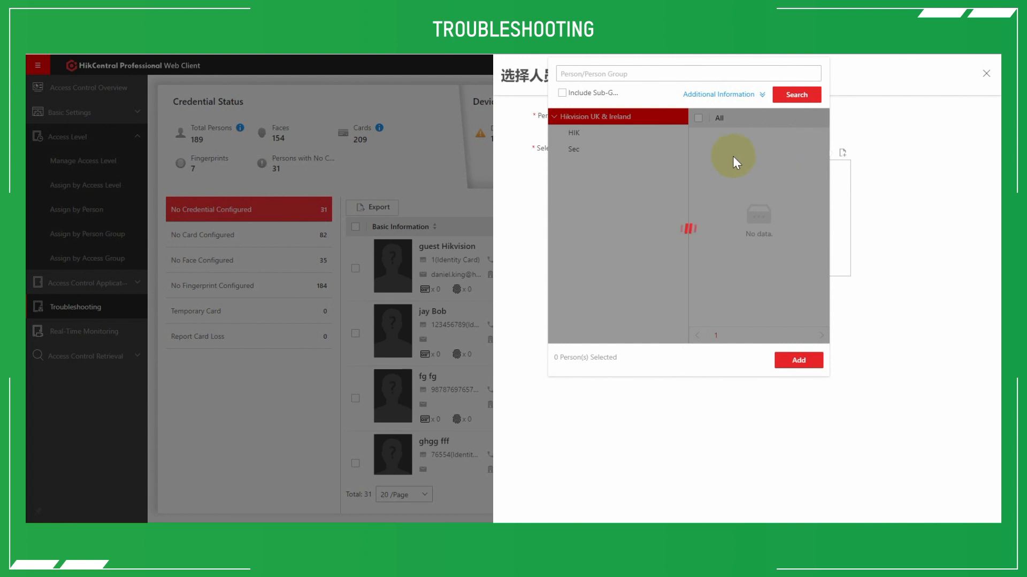
left_click(659, 70)
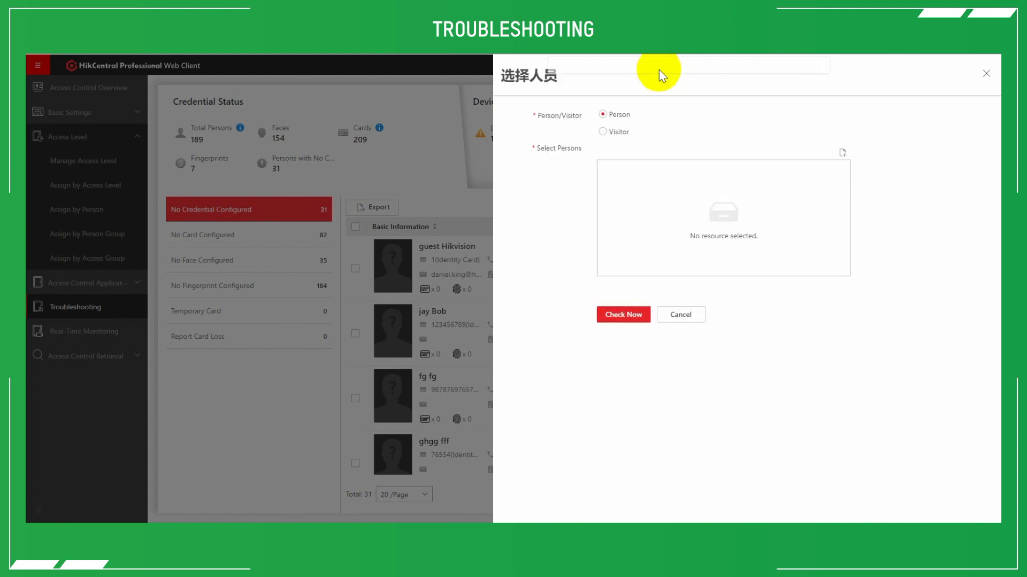
left_click(843, 154)
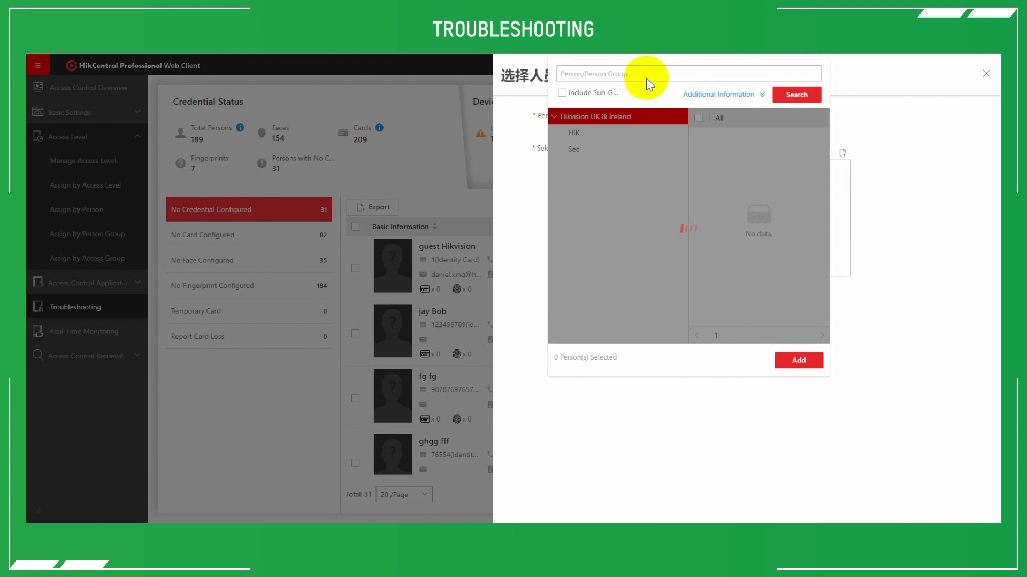
left_click(647, 79)
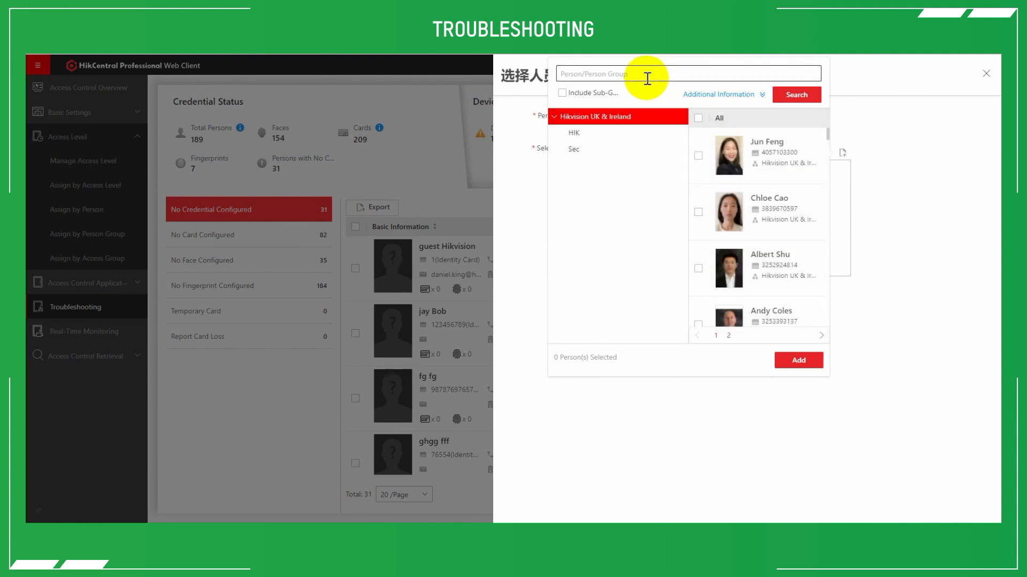
left_click(798, 95)
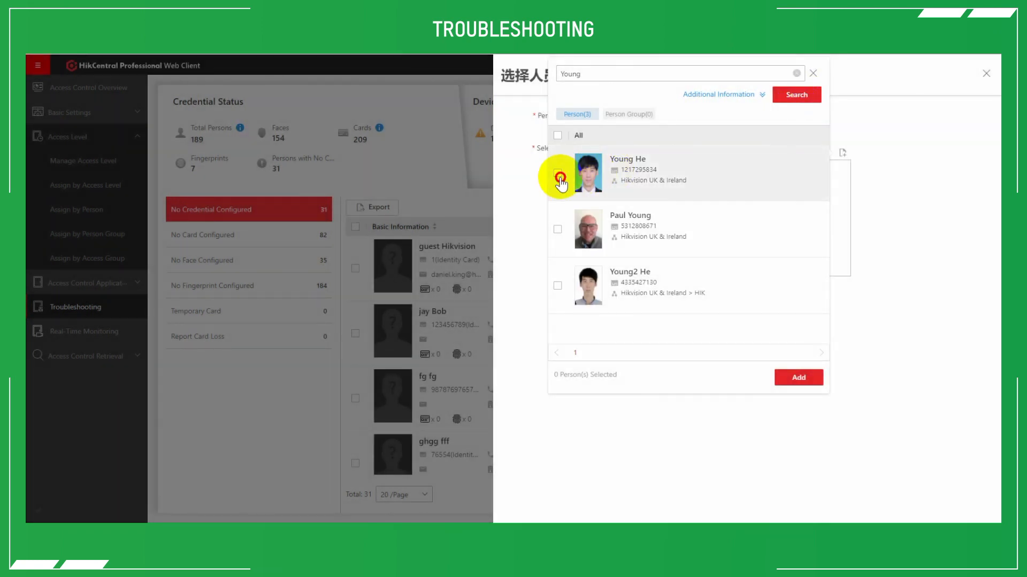
left_click(798, 377)
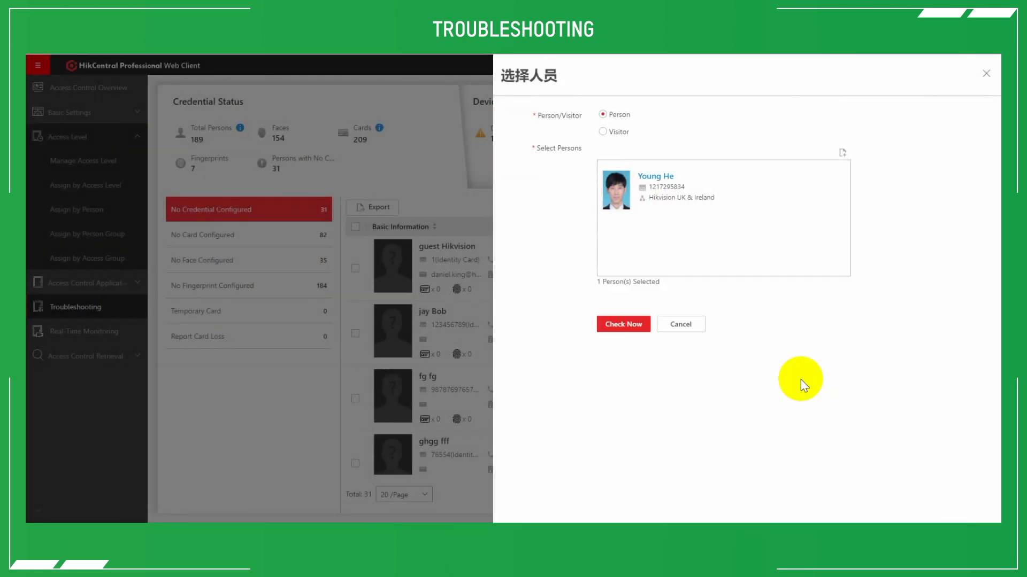
left_click(625, 324)
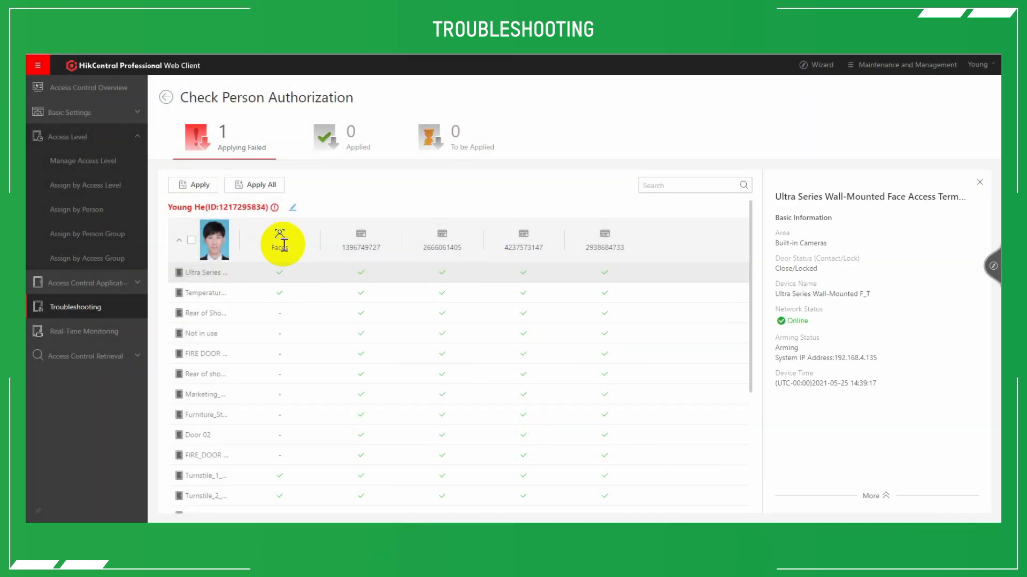
Examine the person's face and card status at each access point and the details of Rear of Show room, and return to the Troubleshooting overview.
scroll(284, 408, "down", 5)
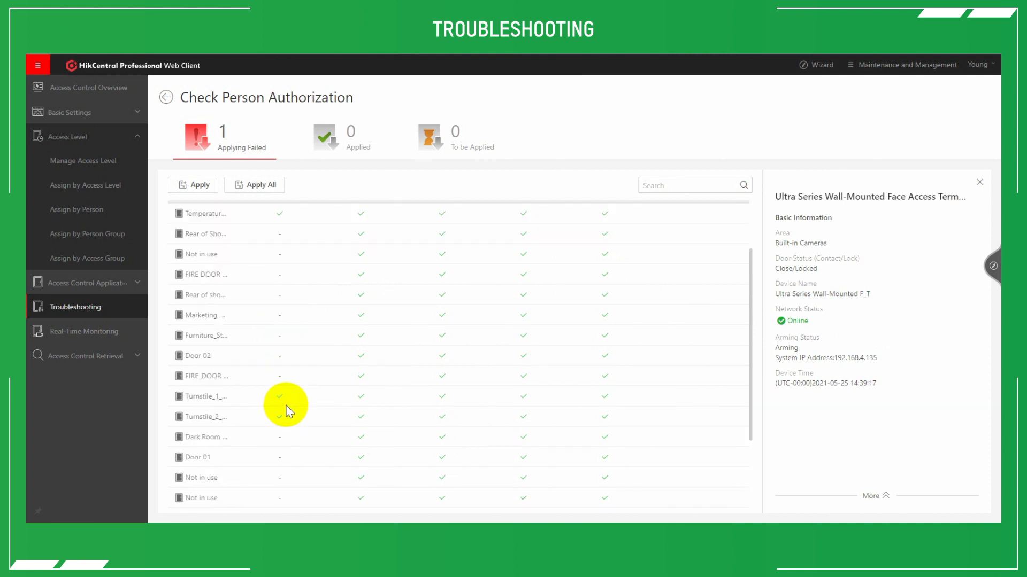
scroll(288, 402, "up", 5)
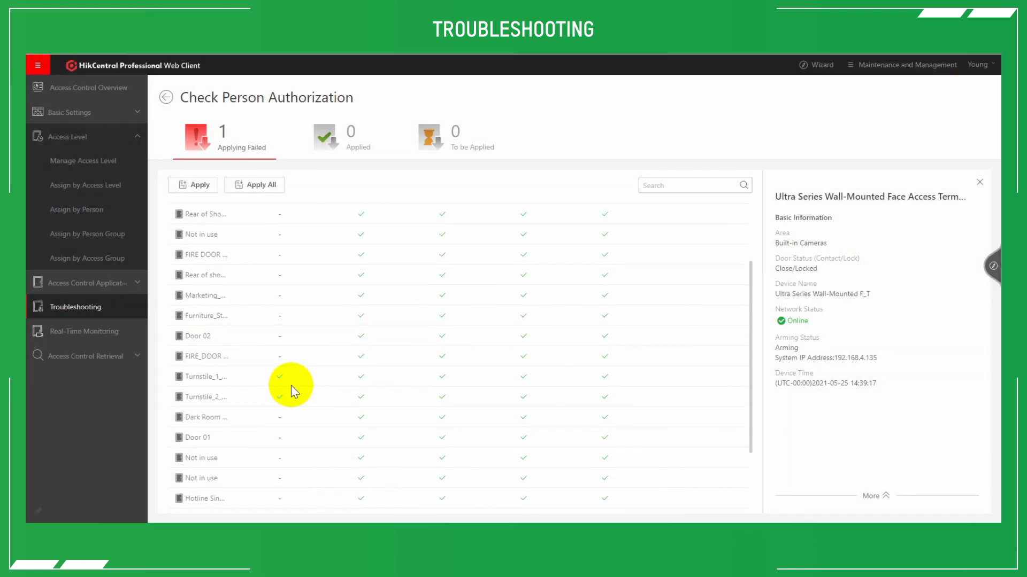
scroll(446, 234, "up", 1)
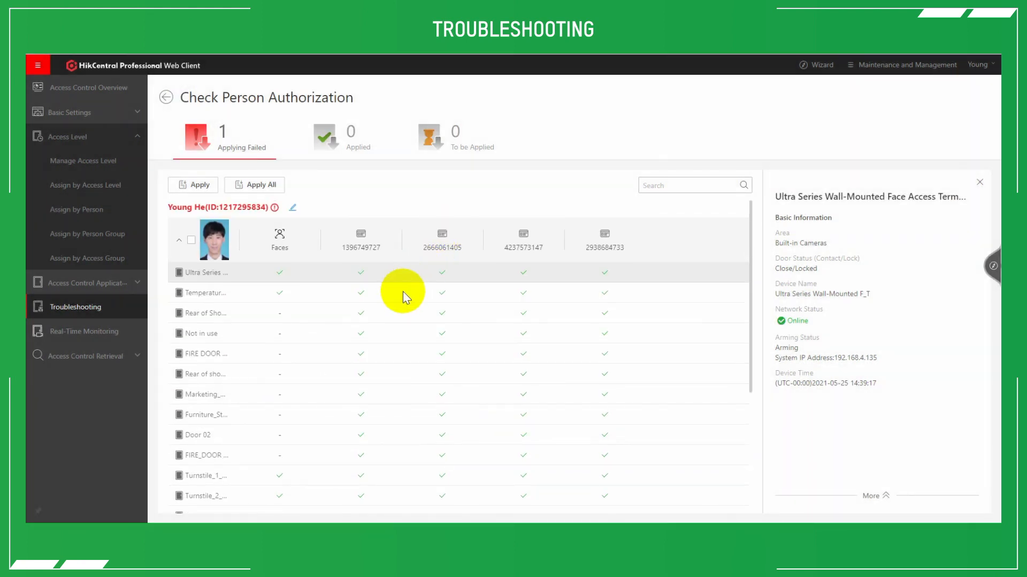
left_click(212, 314)
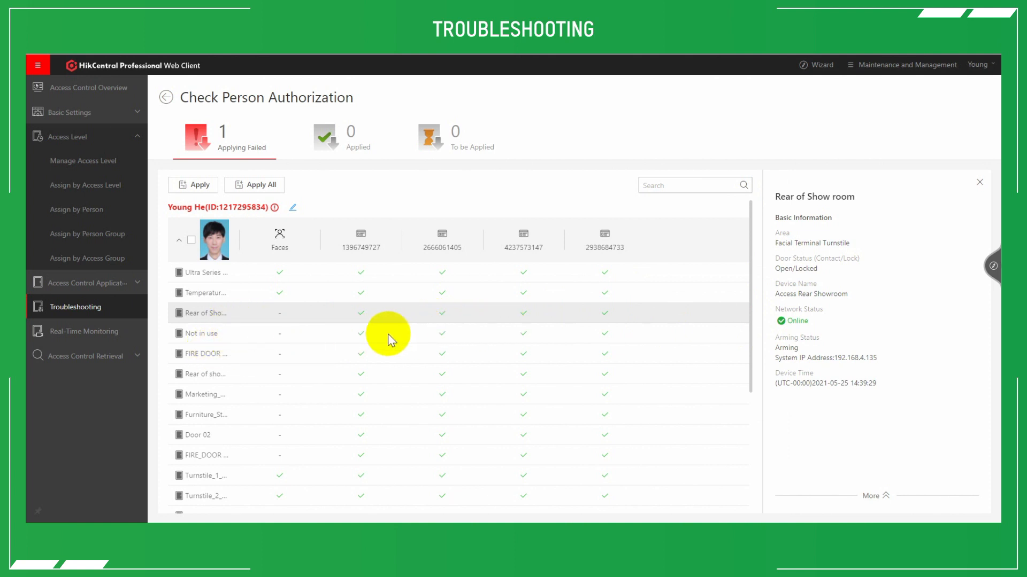
scroll(363, 310, "down", 4)
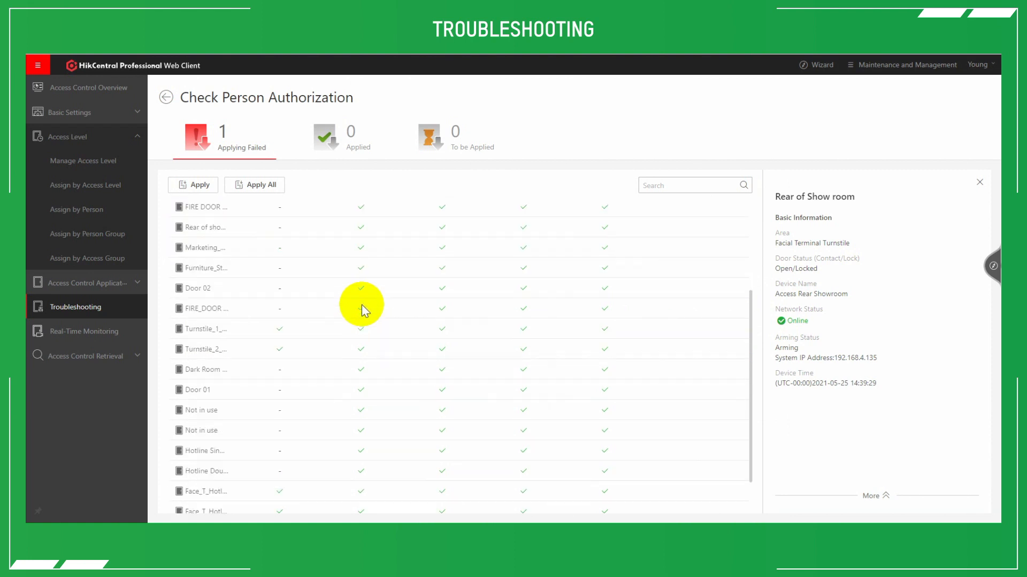
scroll(362, 310, "up", 4)
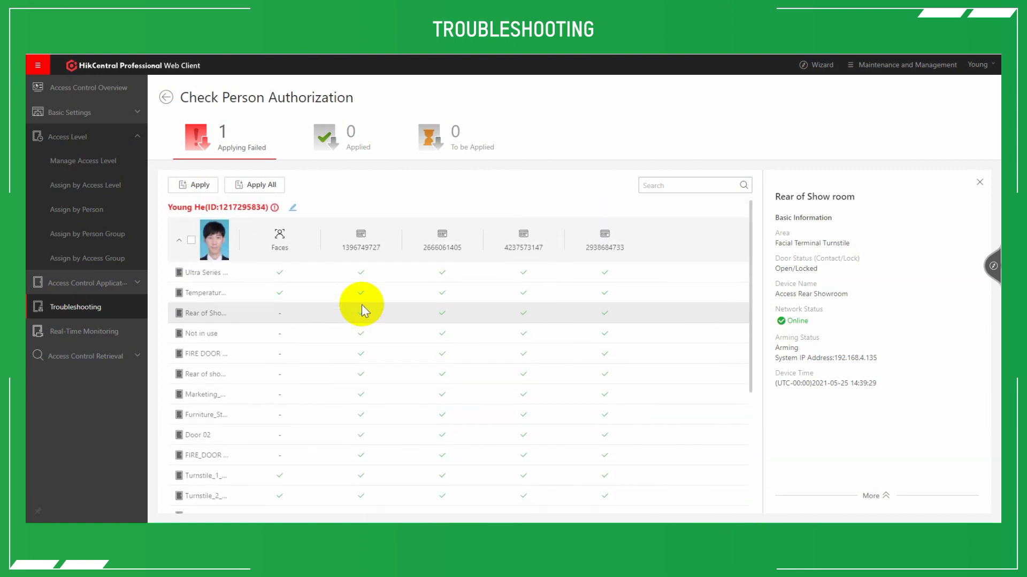
left_click(980, 182)
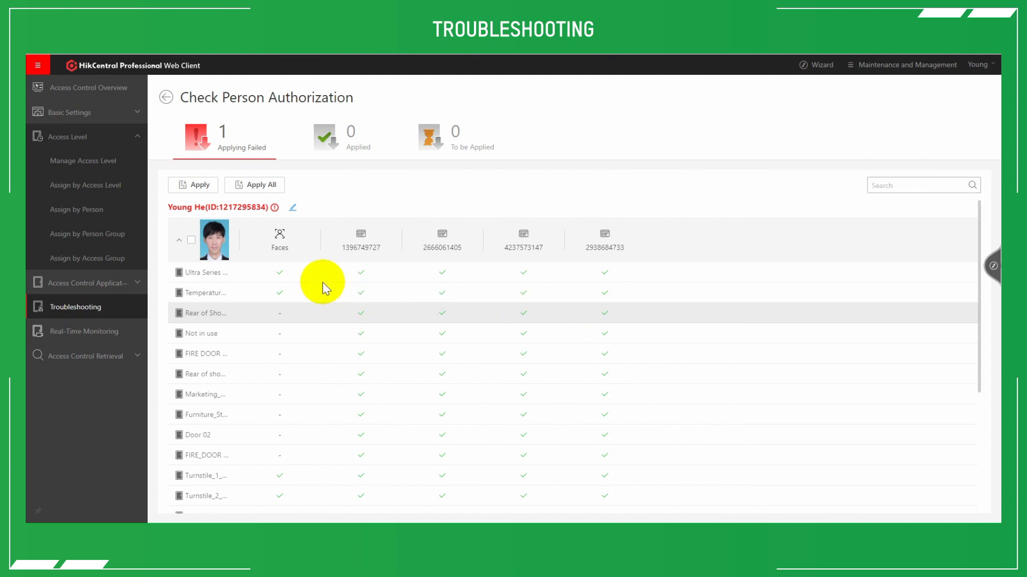
left_click(167, 98)
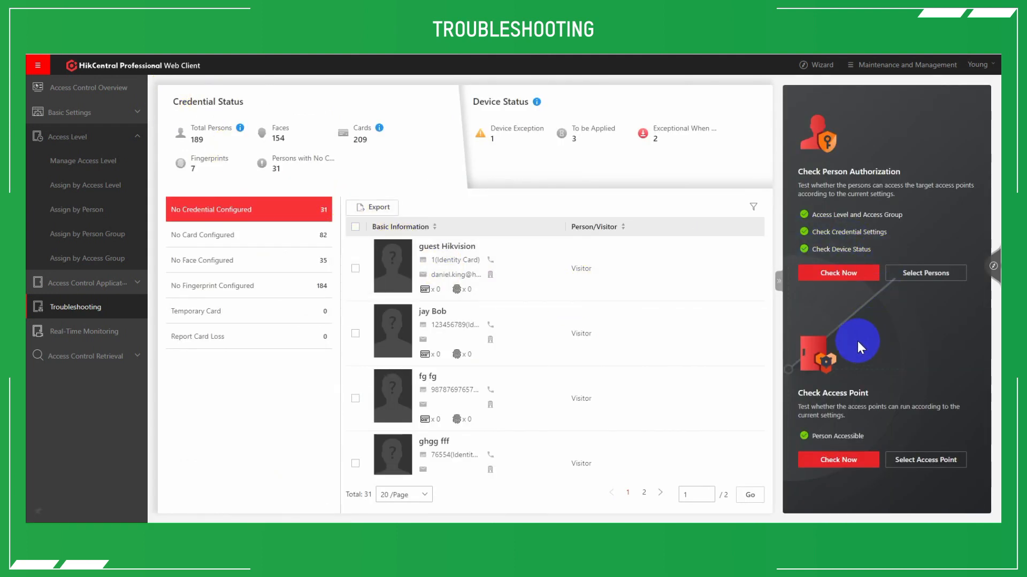
Run the authorization check for all persons, examine the persons whose applying failed, and return to the Troubleshooting overview.
left_click(844, 274)
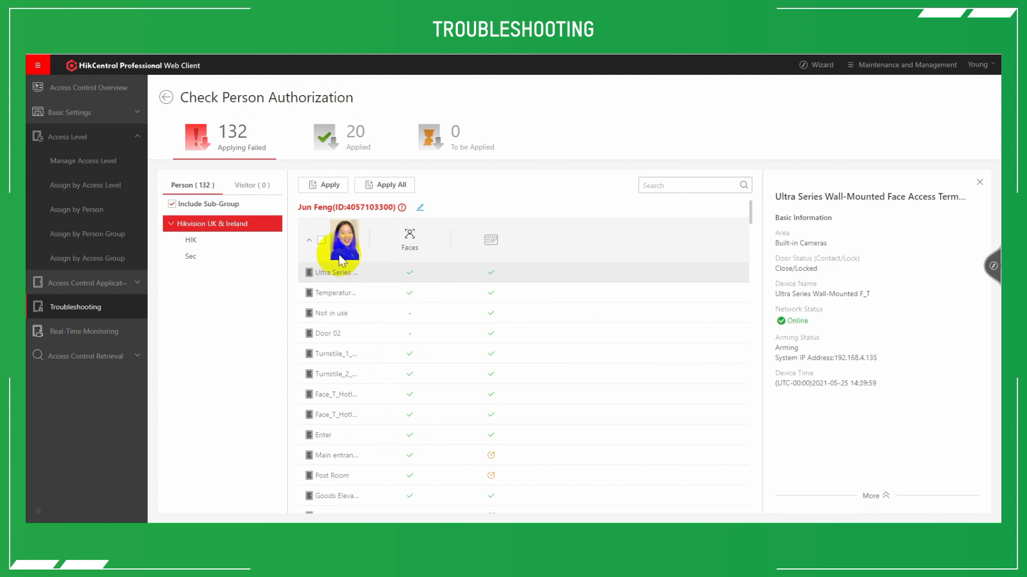
left_click(309, 240)
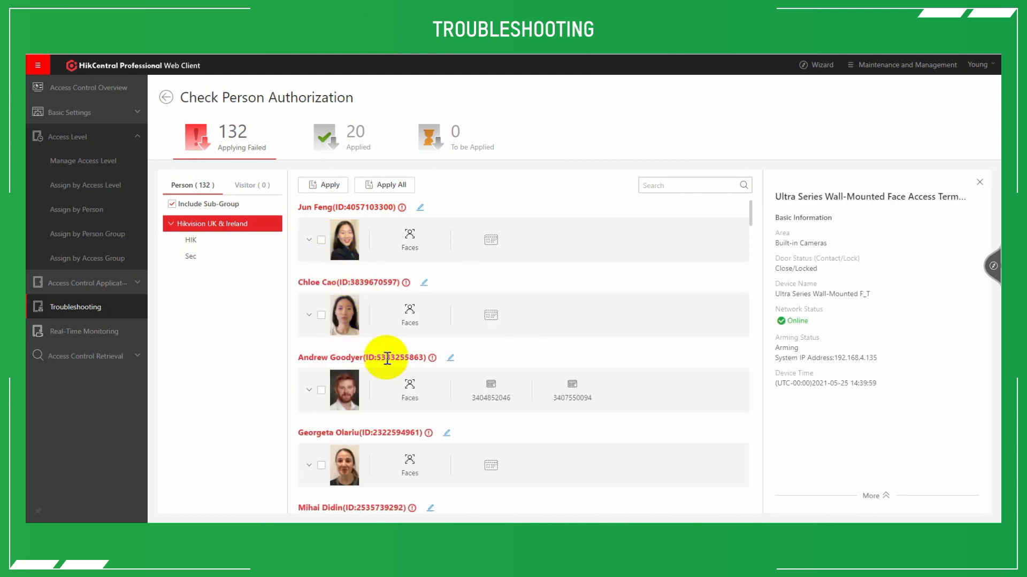
scroll(425, 292, "down", 2)
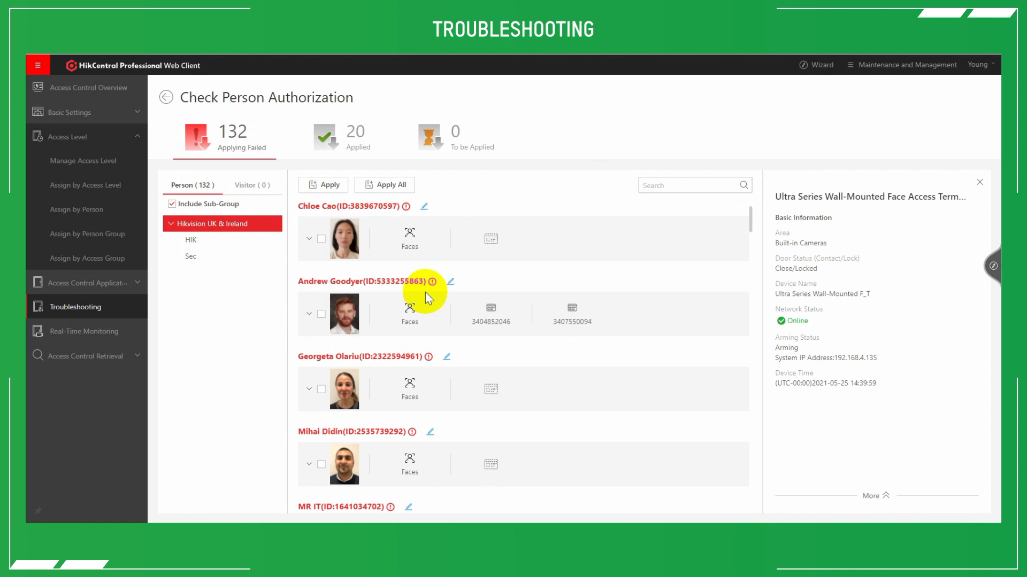
scroll(425, 292, "down", 2)
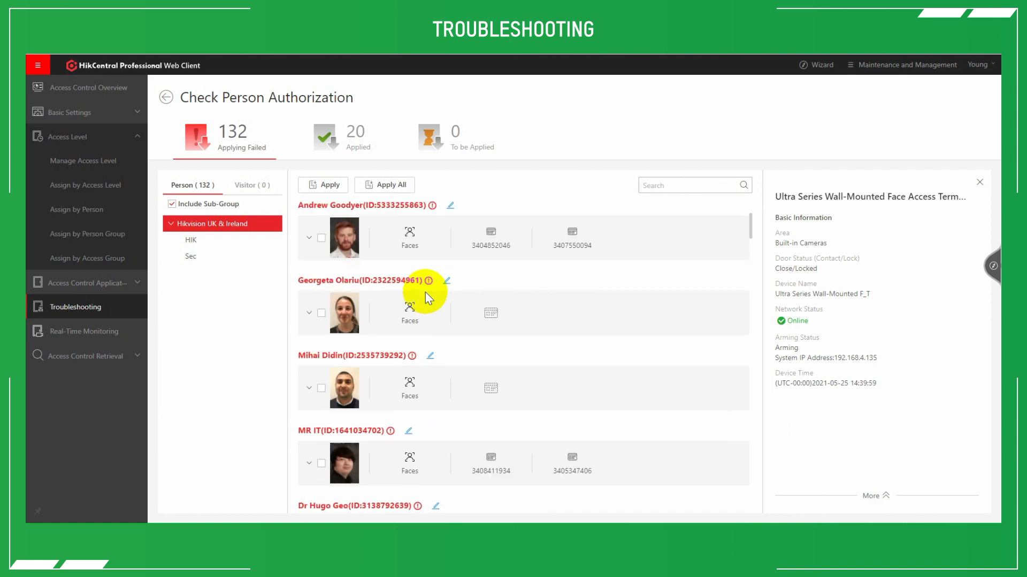
scroll(425, 291, "down", 2)
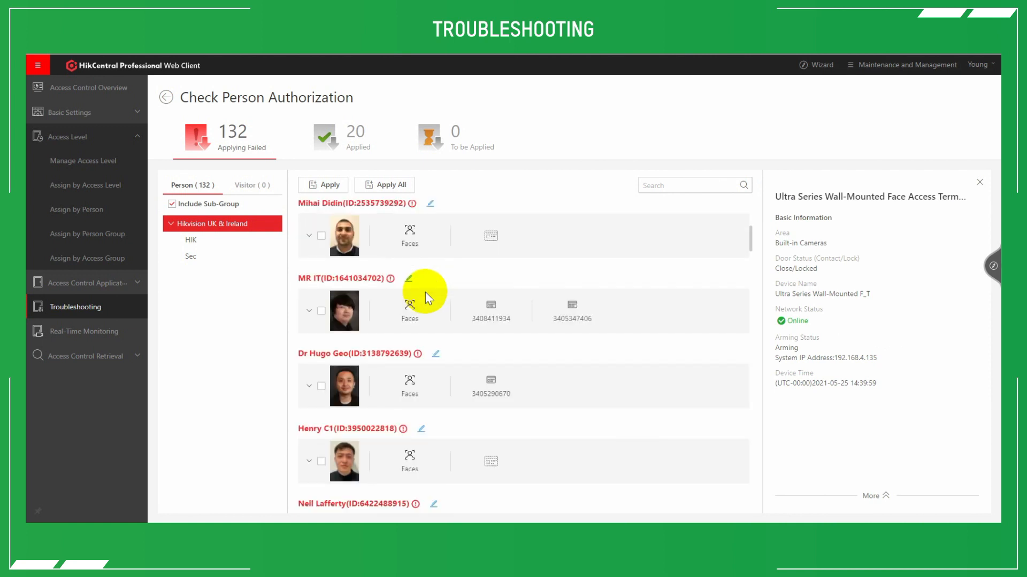
scroll(425, 292, "down", 3)
scroll(425, 292, "down", 3)
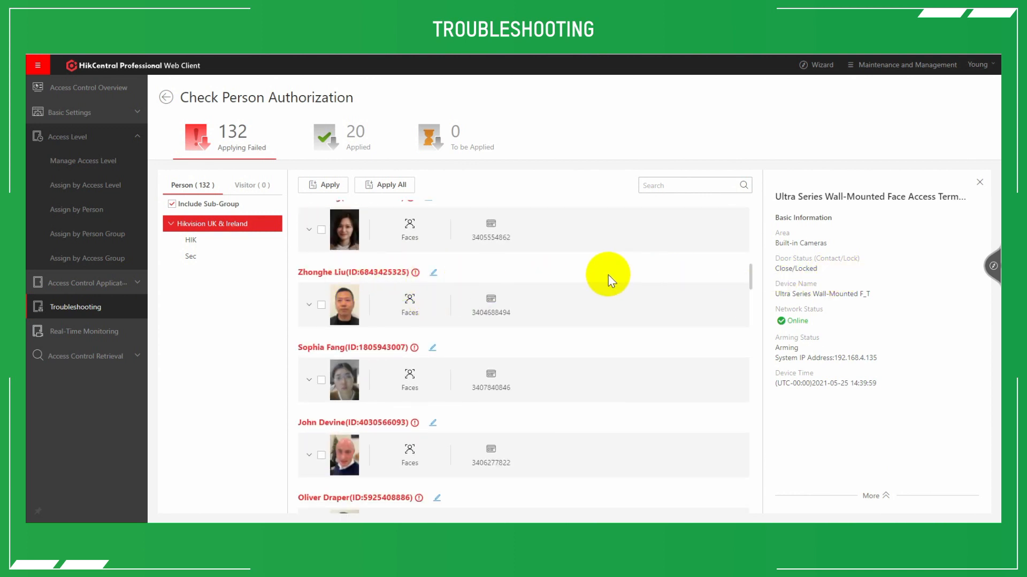
left_click(138, 316)
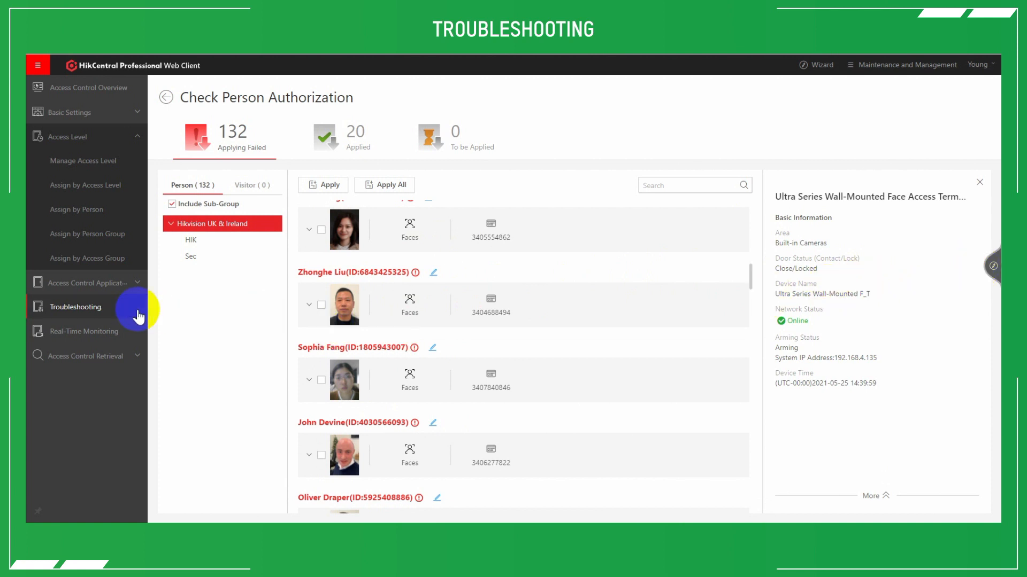
left_click(166, 98)
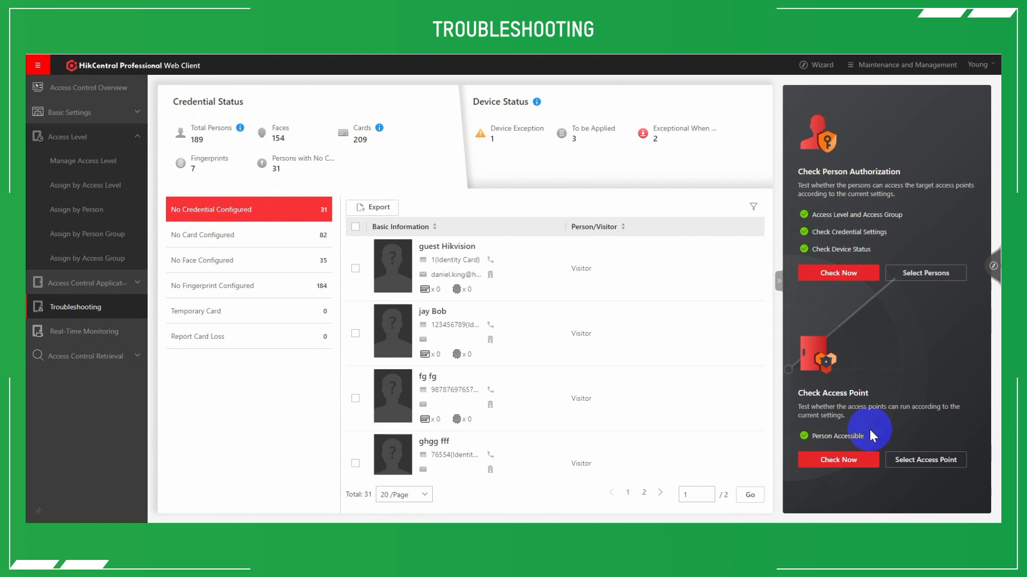
Run the access point check for Show Room Double Glass Doors under Facial Terminal Showroom in 9. Access Control.
left_click(939, 460)
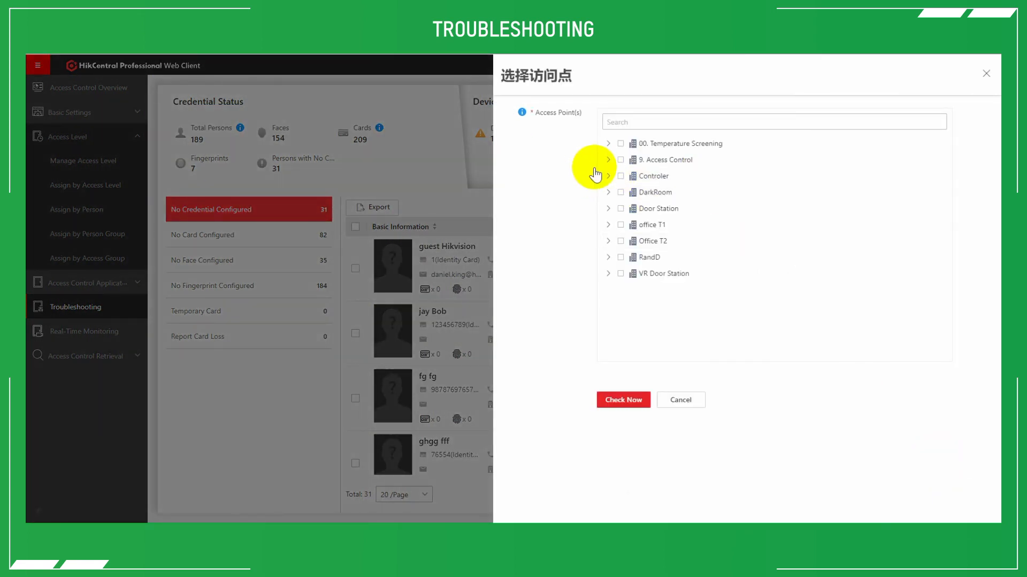
left_click(608, 160)
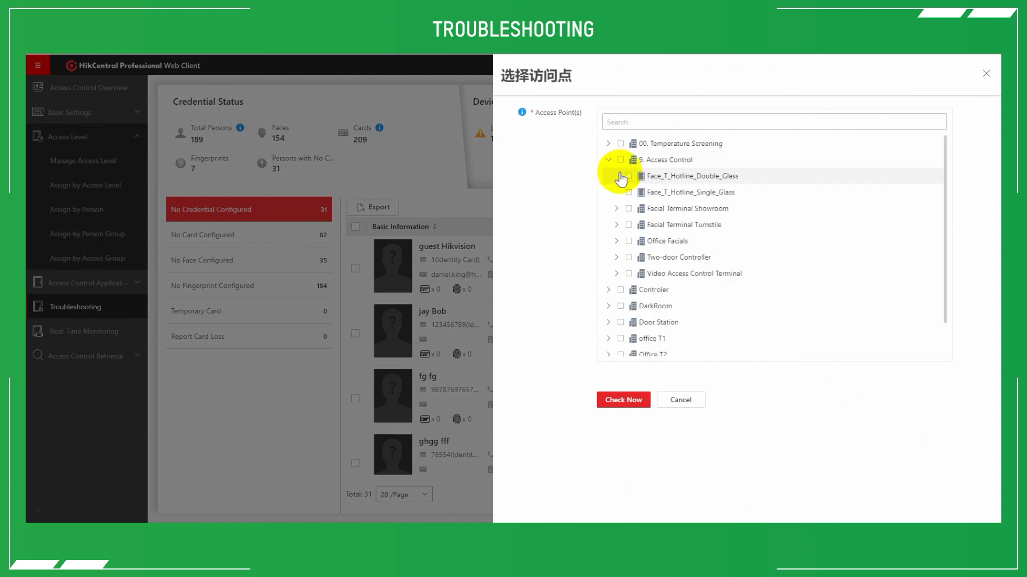
left_click(616, 210)
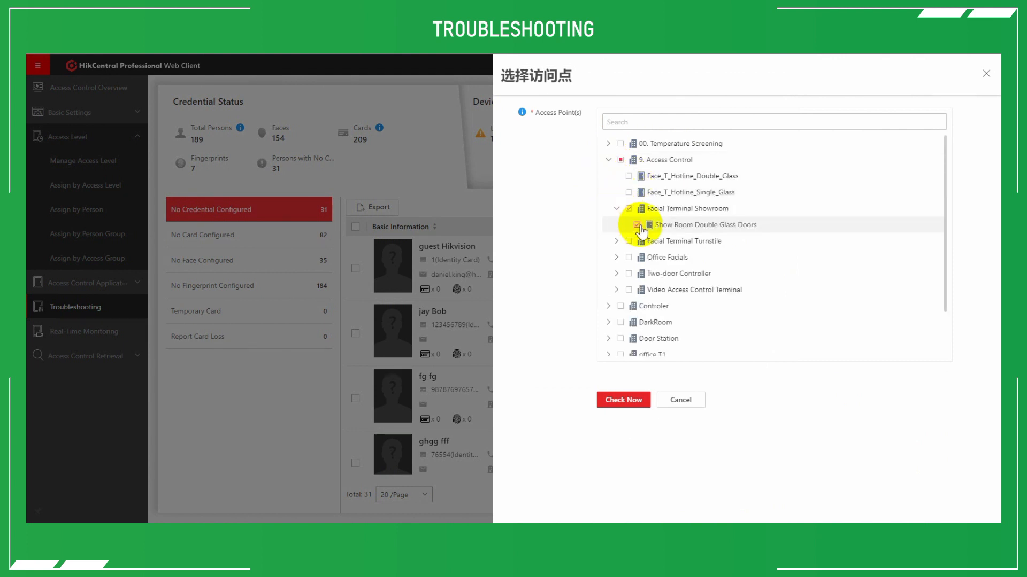
left_click(639, 400)
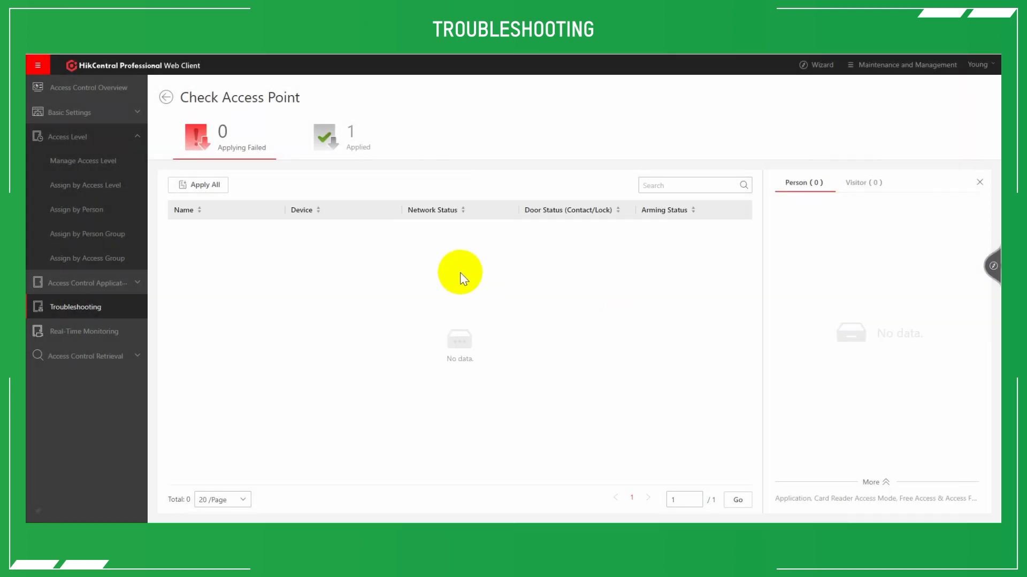
Examine the persons applied to Show Room Double Glass Doors and return to the Troubleshooting overview.
left_click(343, 142)
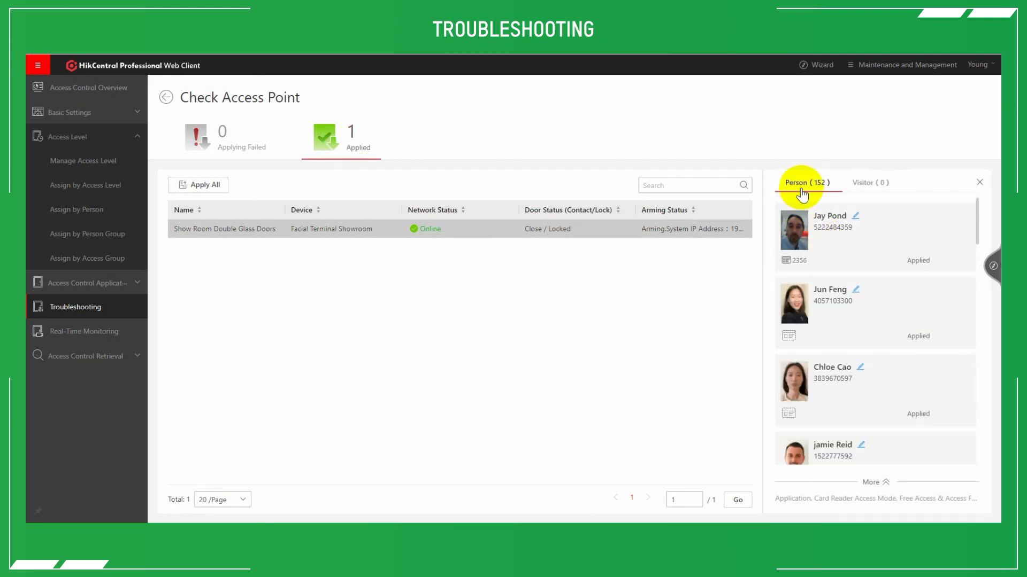
scroll(807, 368, "down", 1)
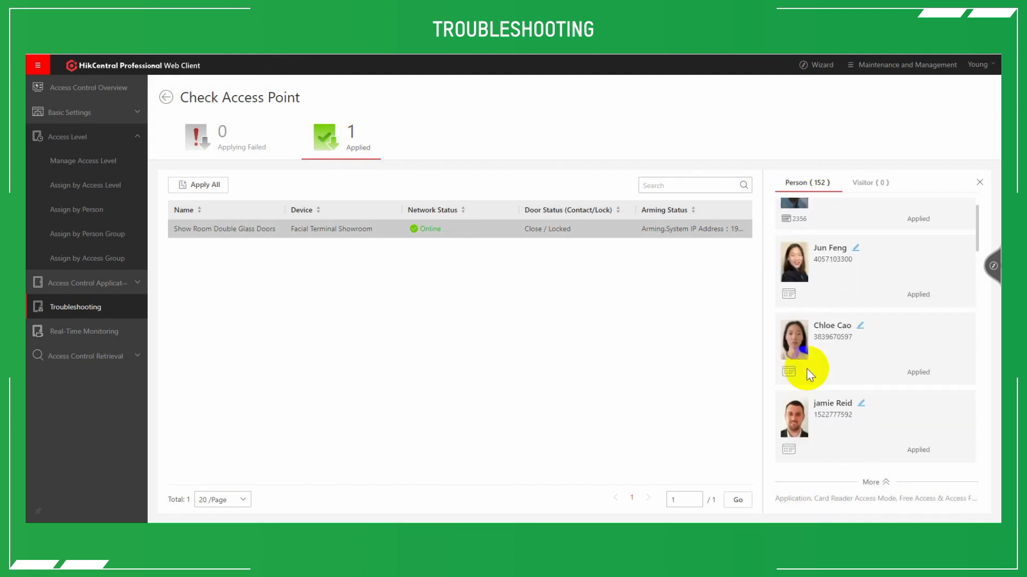
scroll(807, 367, "up", 1)
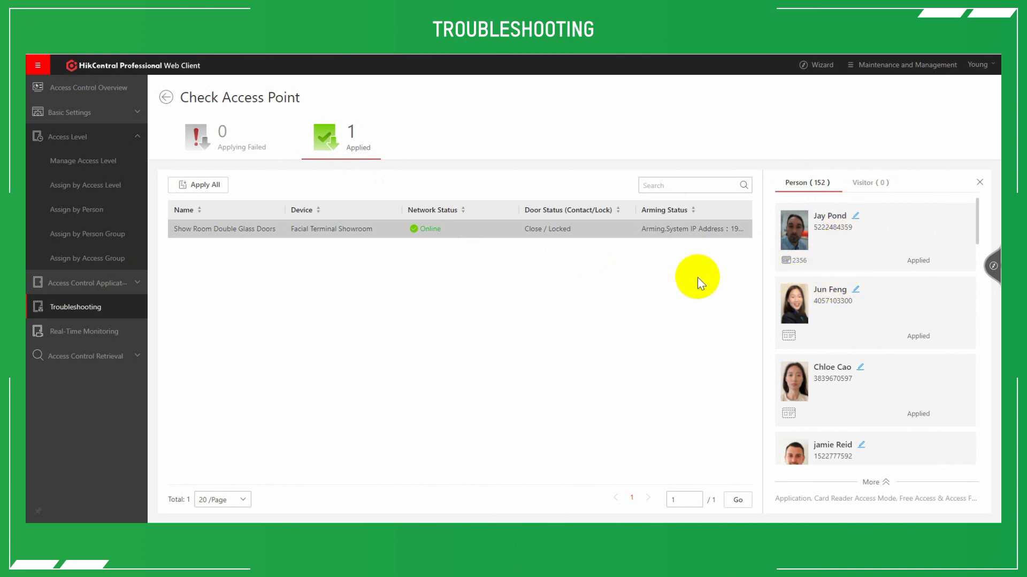
left_click(165, 98)
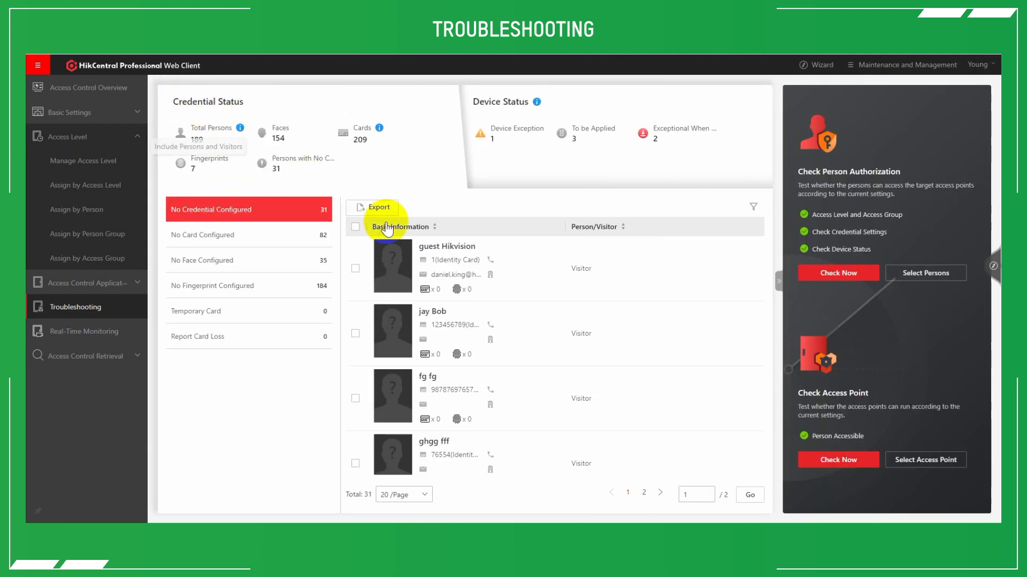
Run the check for all access points and list the applied ones.
left_click(887, 462)
left_click(837, 458)
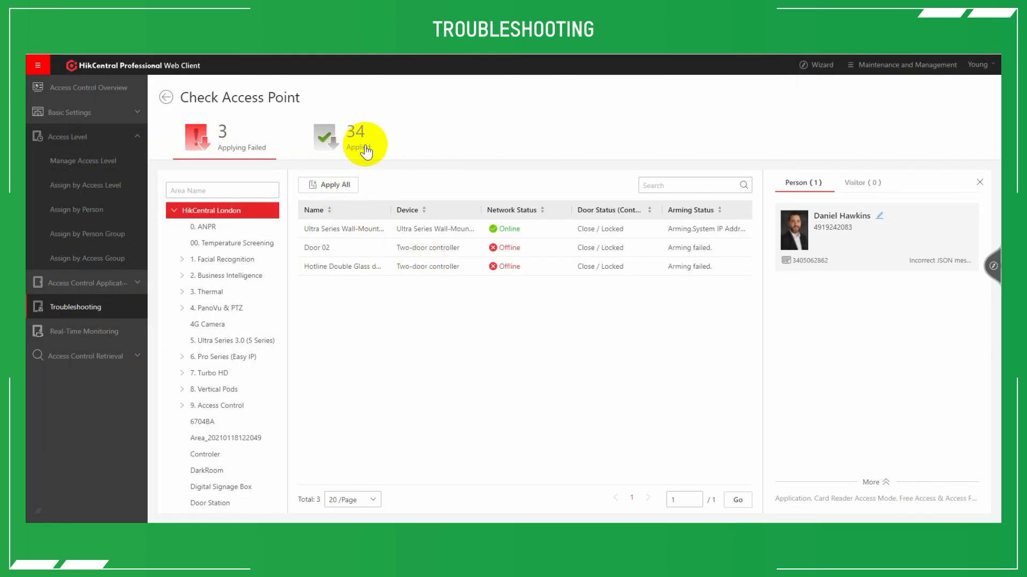
left_click(357, 140)
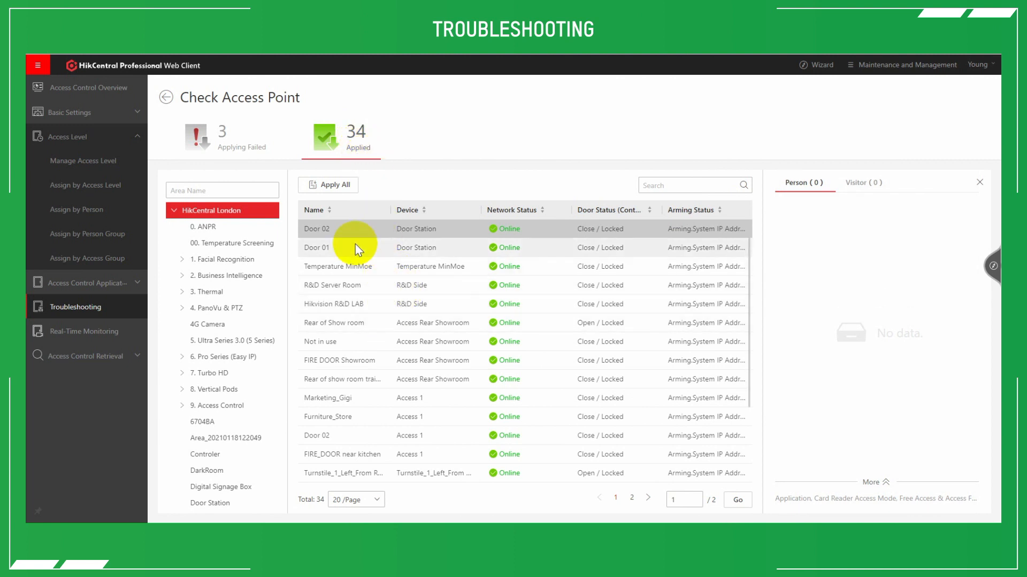
Examine the persons applied to the FIRE DOOR Showroom access point.
scroll(389, 263, "down", 2)
left_click(386, 253)
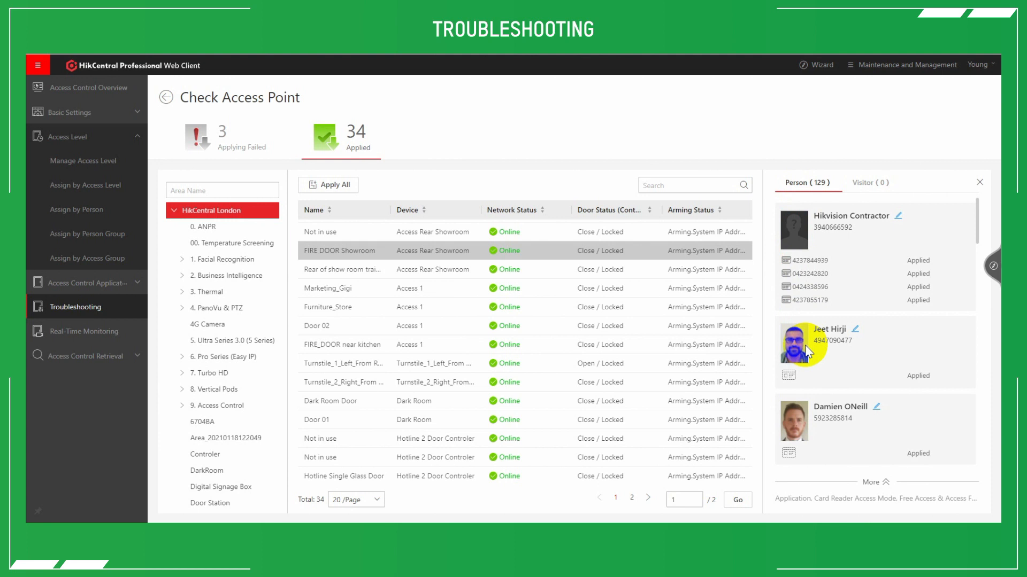
scroll(804, 345, "down", 4)
scroll(815, 316, "down", 2)
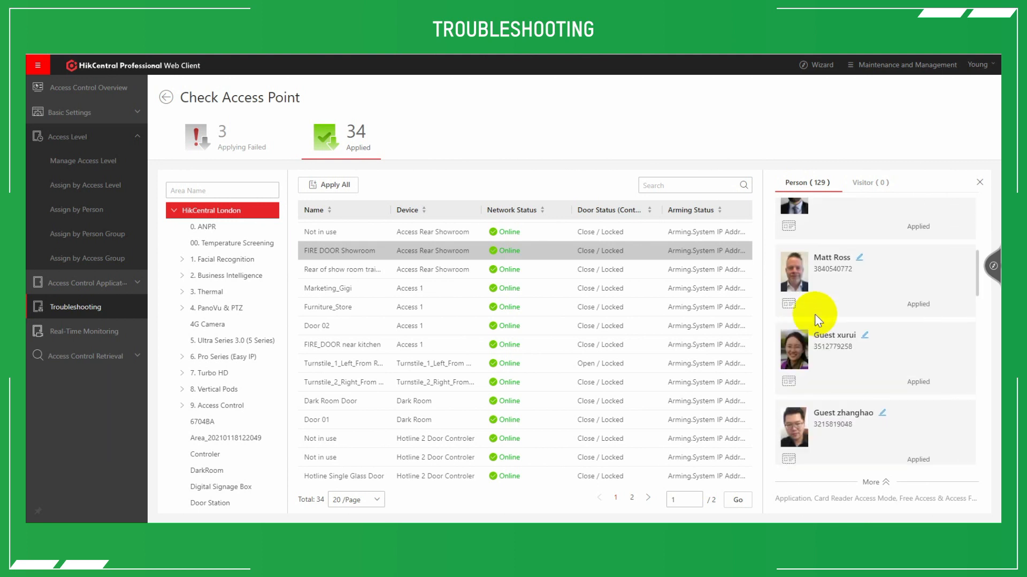
scroll(814, 313, "up", 6)
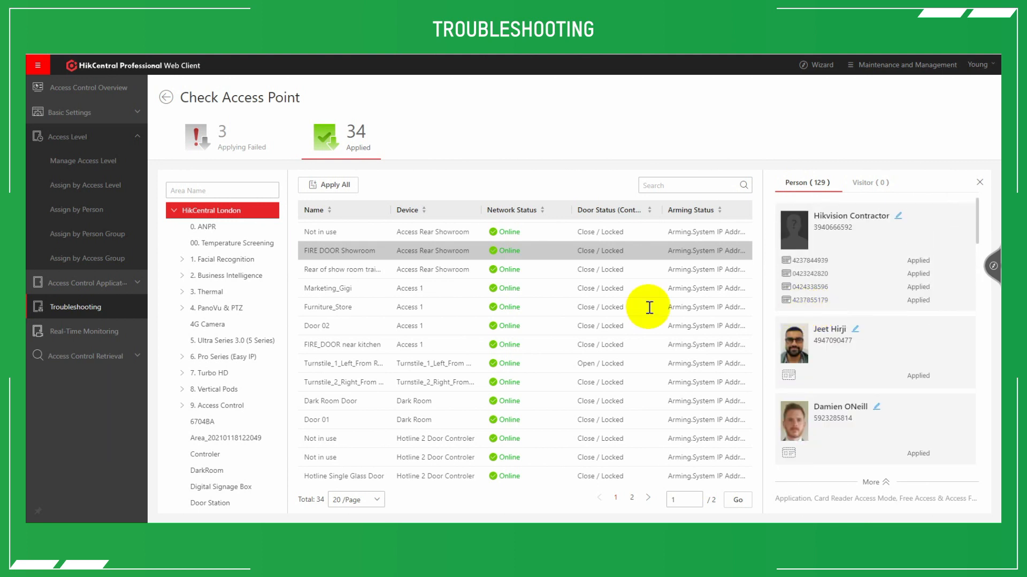
scroll(410, 262, "up", 2)
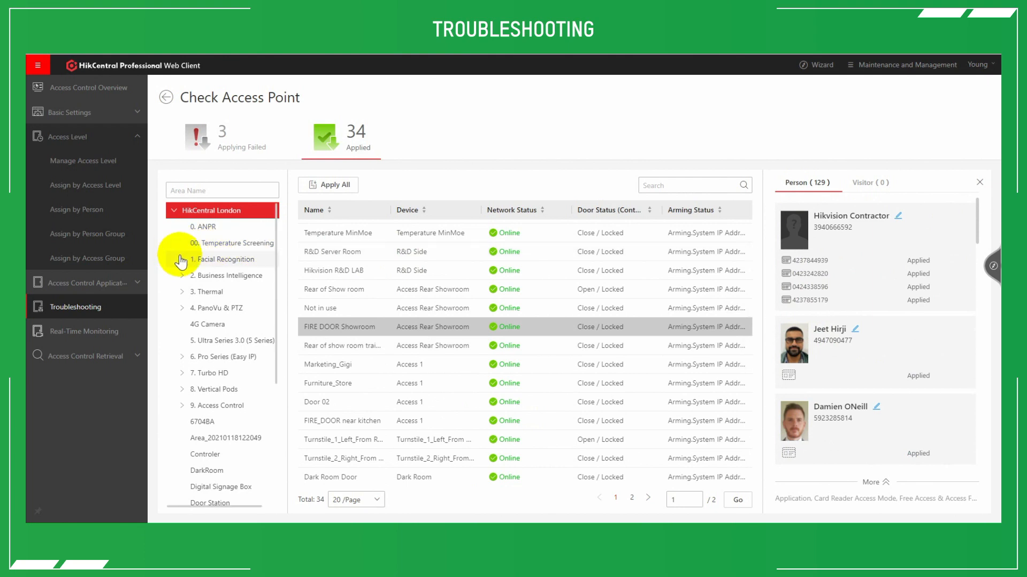
Filter the applied access points to the Facial Terminal Showroom area in 9. Access Control, and return to the Troubleshooting overview.
left_click(182, 406)
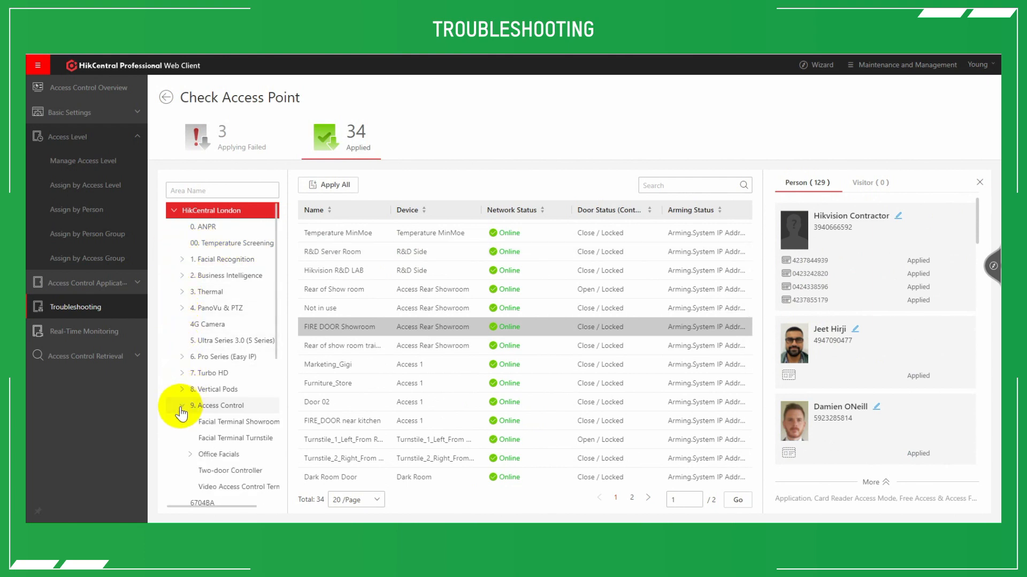
left_click(231, 425)
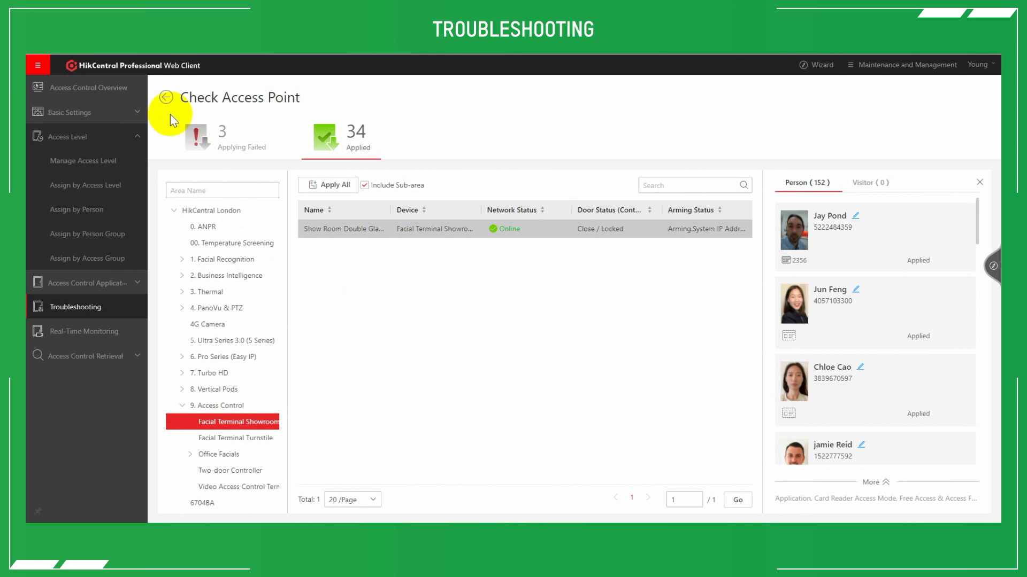
left_click(164, 99)
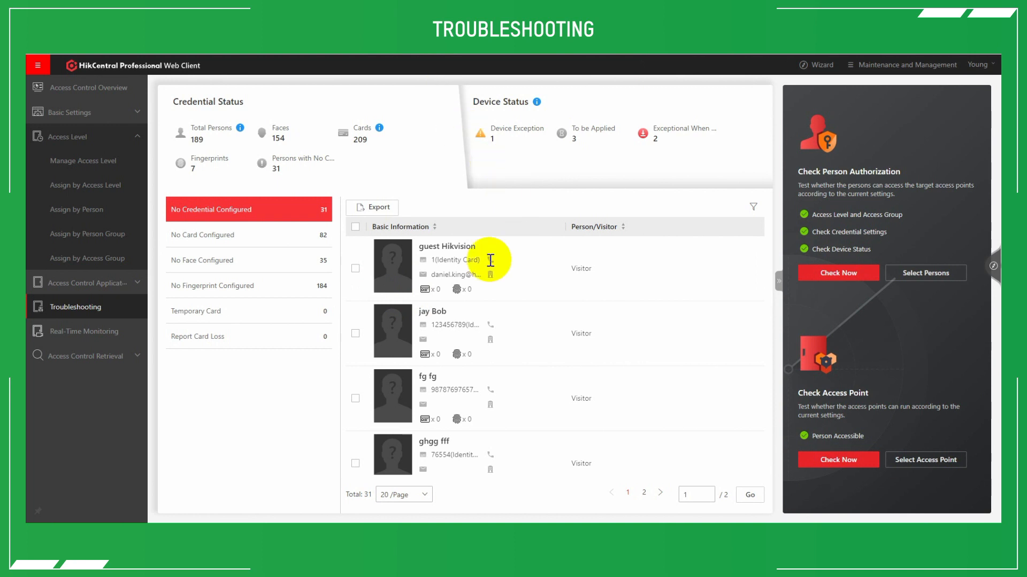
Examine the access control devices and their exceptions in Device Status.
left_click(528, 171)
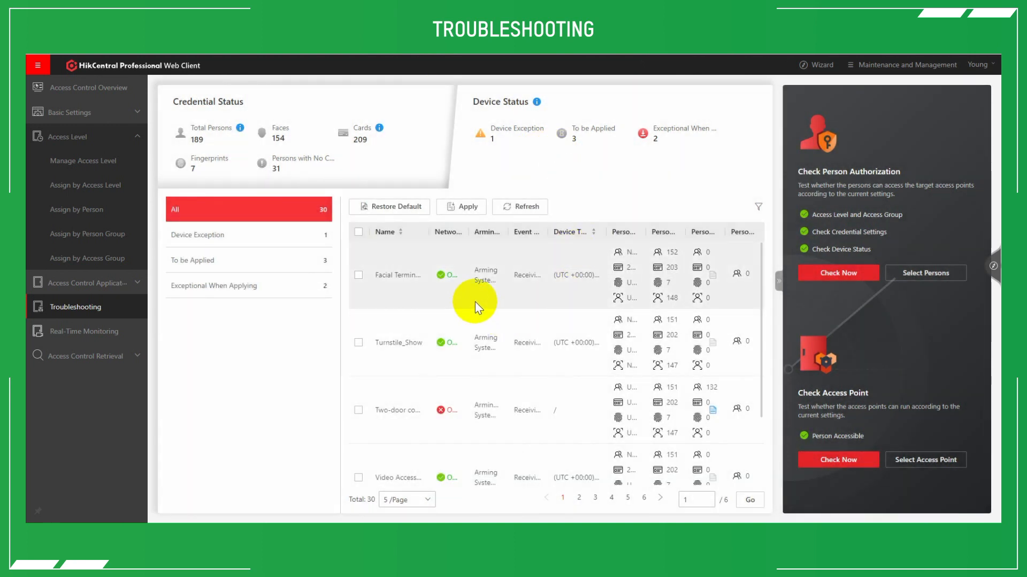
left_click(285, 234)
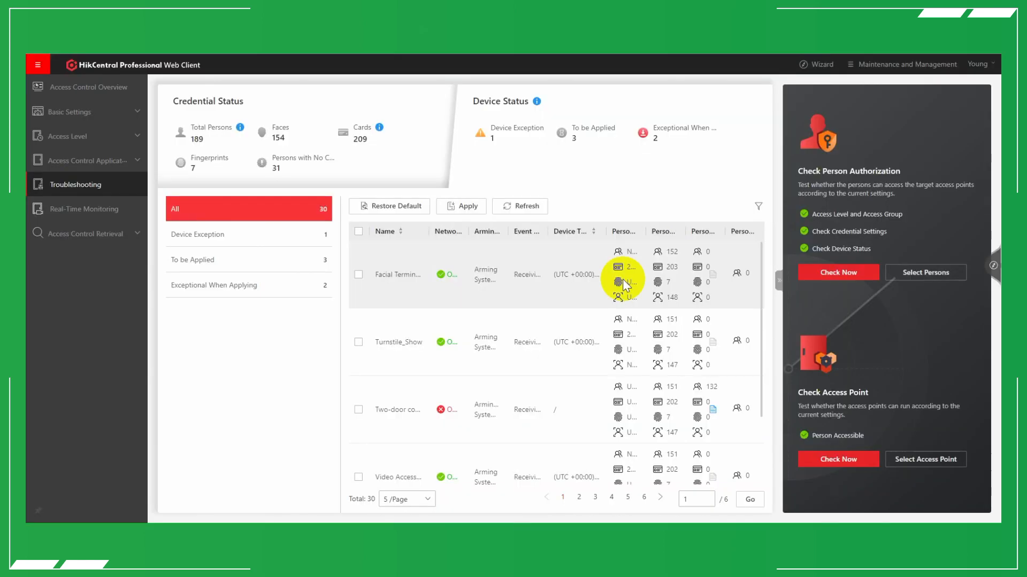
Start a new free access and access forbidden rule in the Access Control Application settings.
left_click(108, 166)
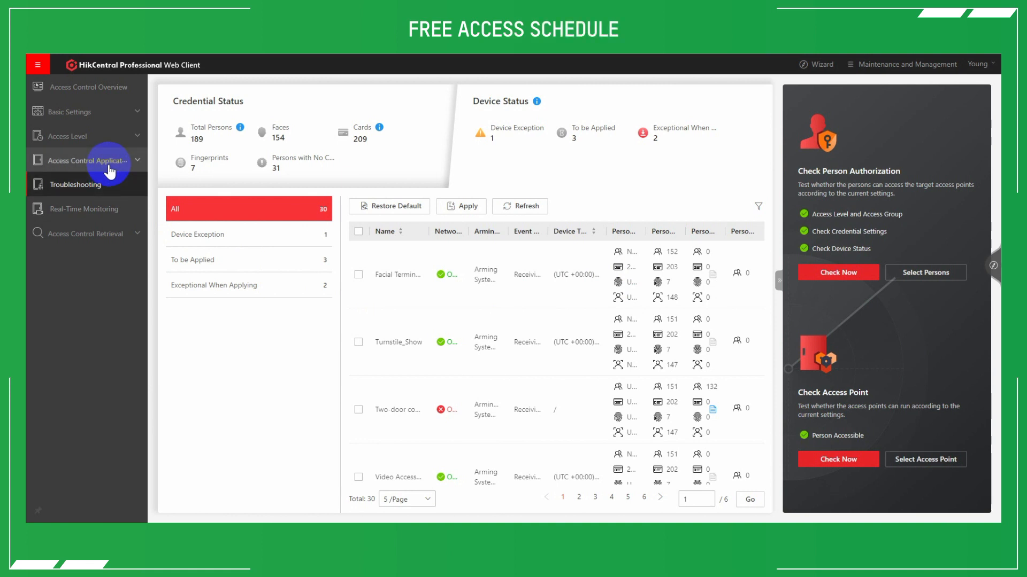
left_click(109, 168)
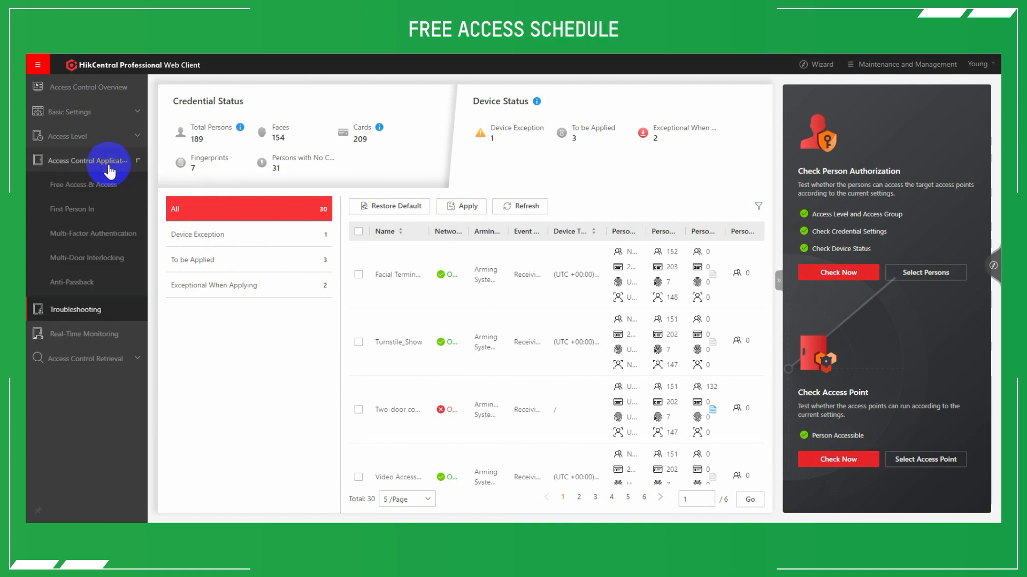
left_click(70, 191)
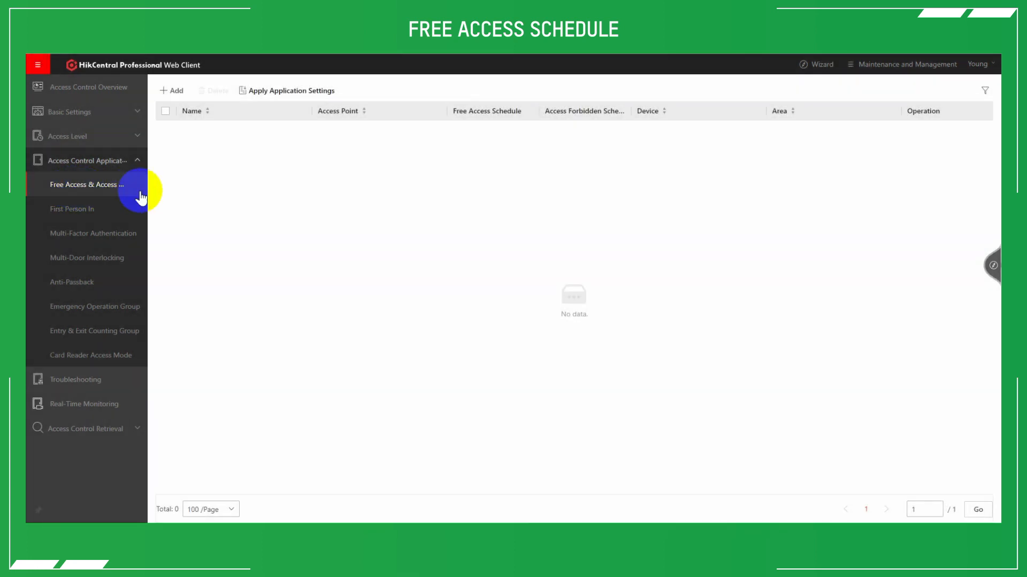
left_click(177, 90)
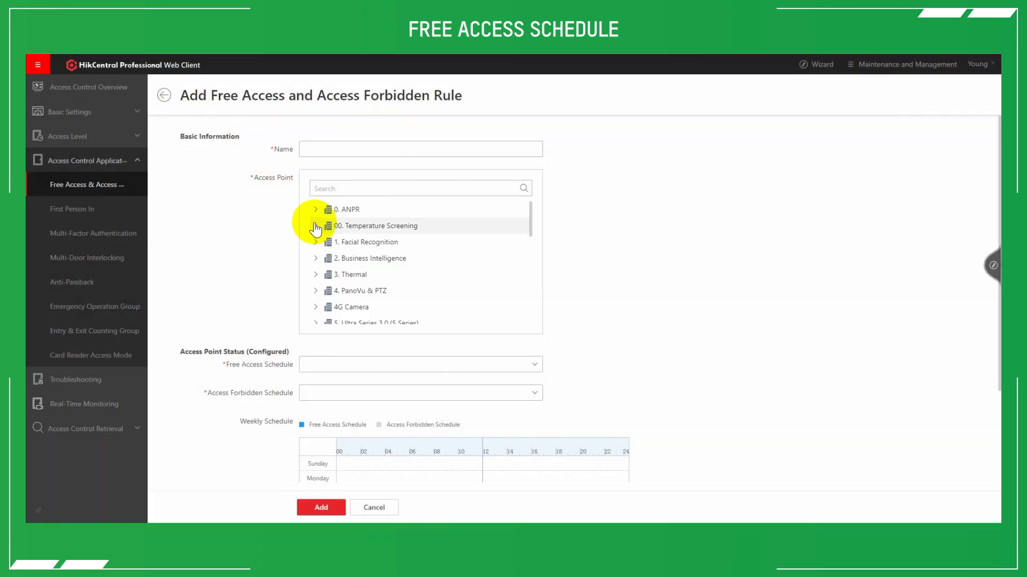
Select the Temperature MinMoe access point under 00. Temperature Screening and set the rule's free access schedule to Weekday Template.
left_click(315, 225)
left_click(352, 242)
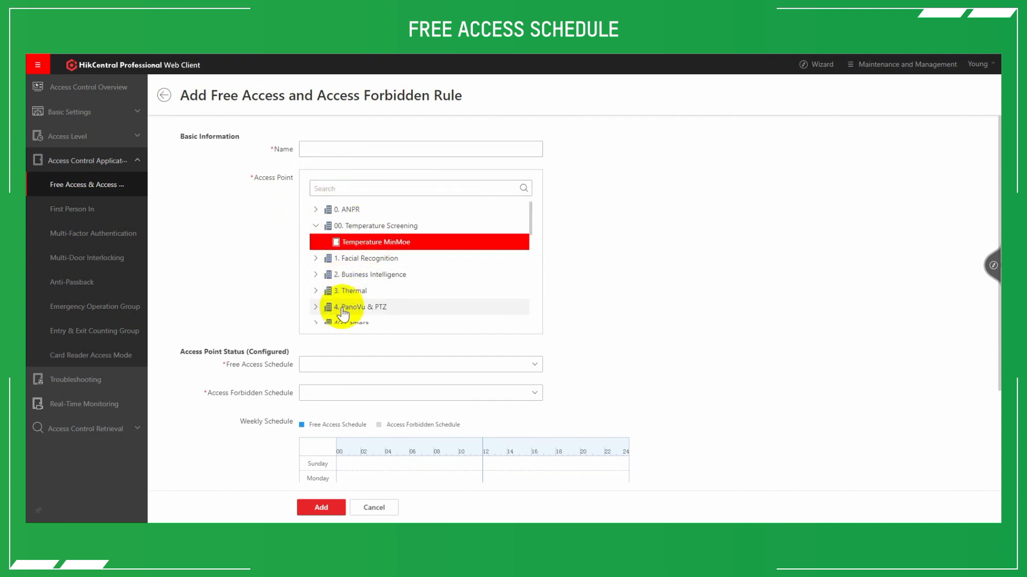
scroll(337, 313, "down", 3)
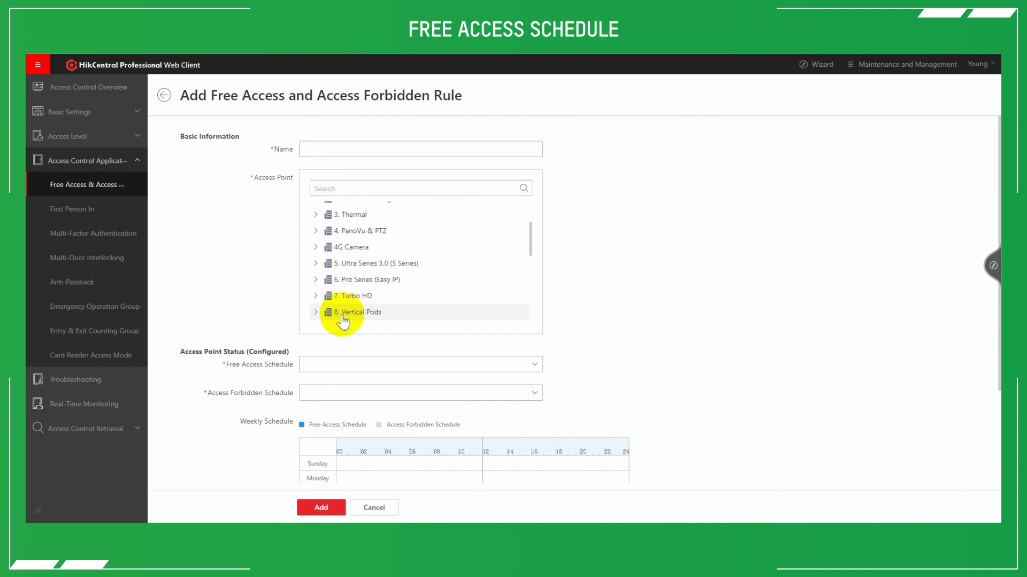
left_click(330, 368)
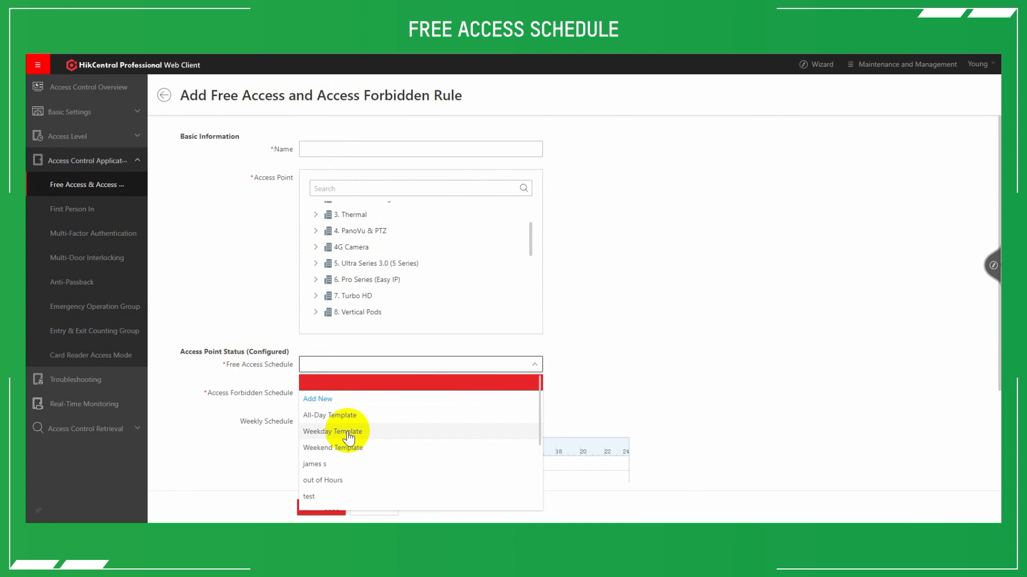
left_click(328, 434)
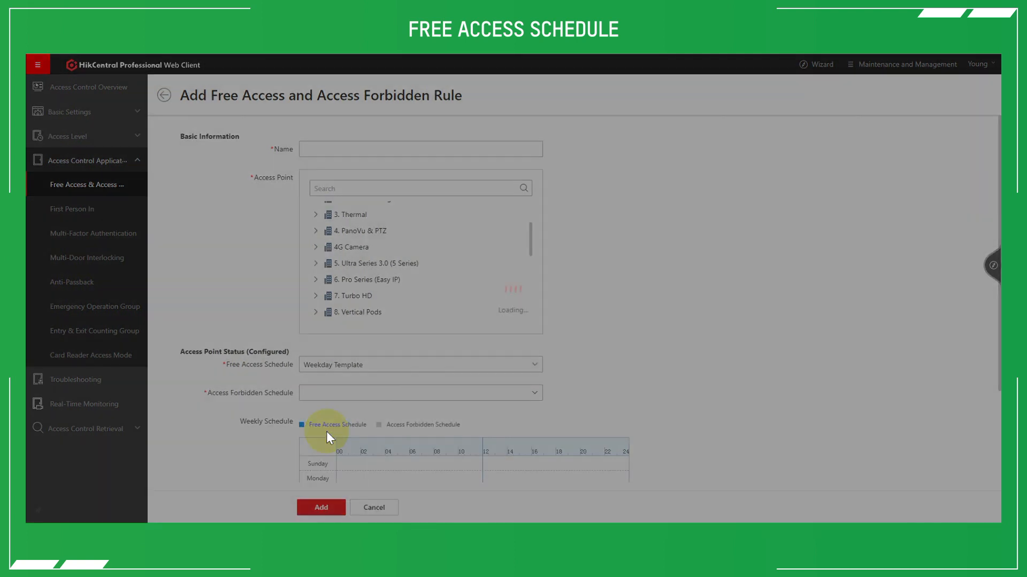
Set the rule's access forbidden schedule to out of Hours and check the resulting weekly schedule.
scroll(302, 377, "down", 2)
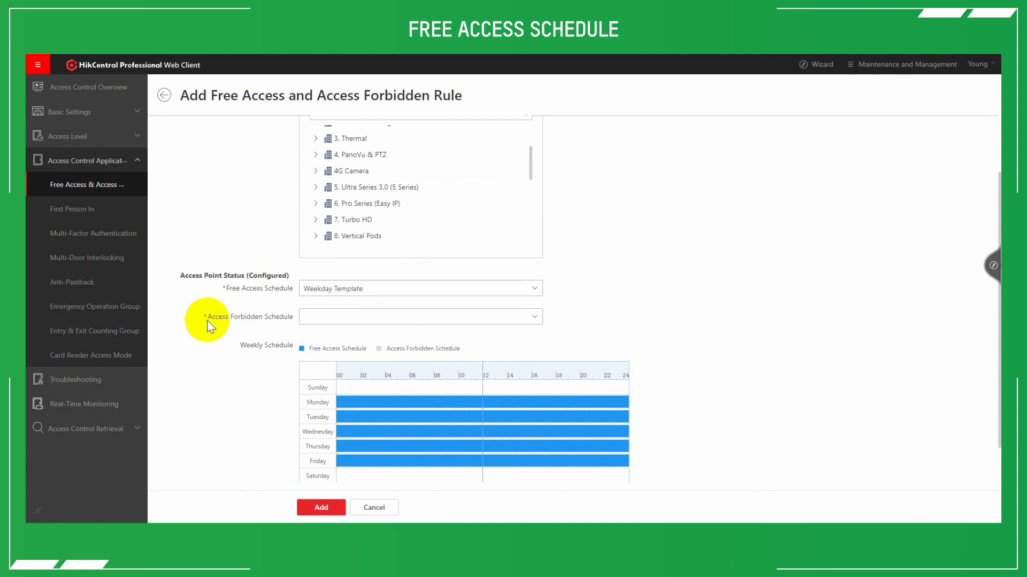
left_click(321, 318)
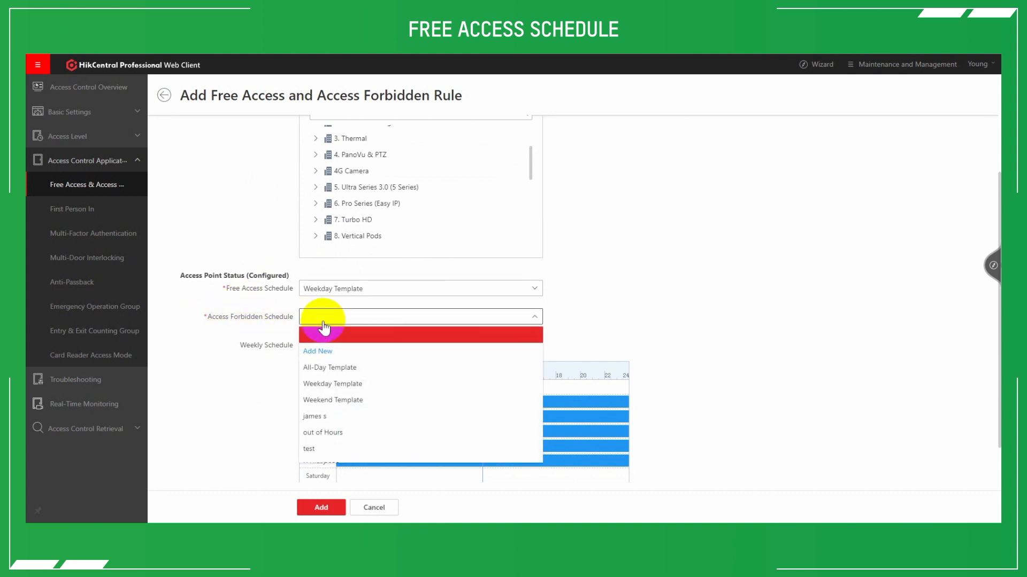
left_click(322, 433)
scroll(316, 329, "down", 1)
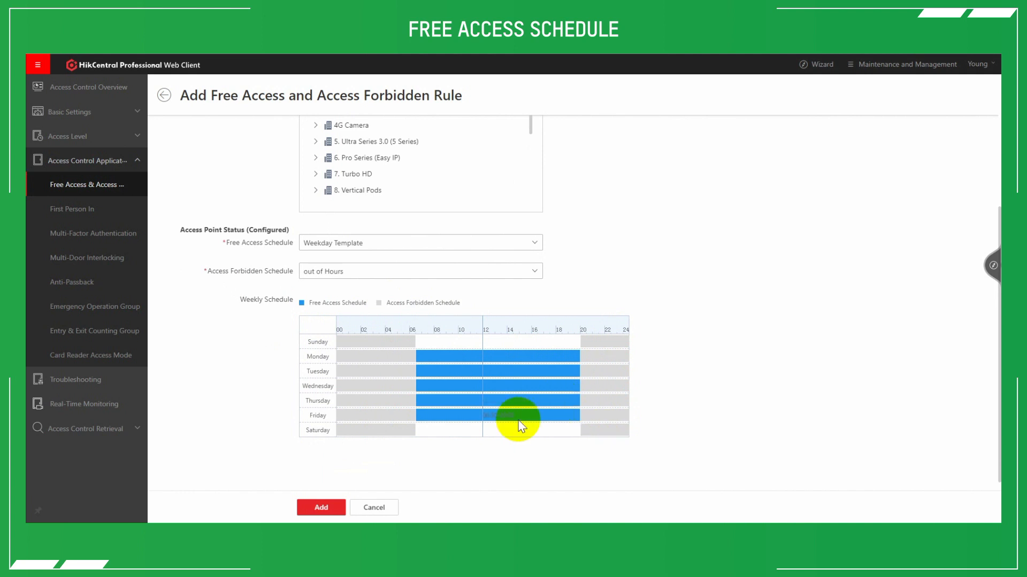
Name the free access and access forbidden rule test and add it.
left_click(324, 501)
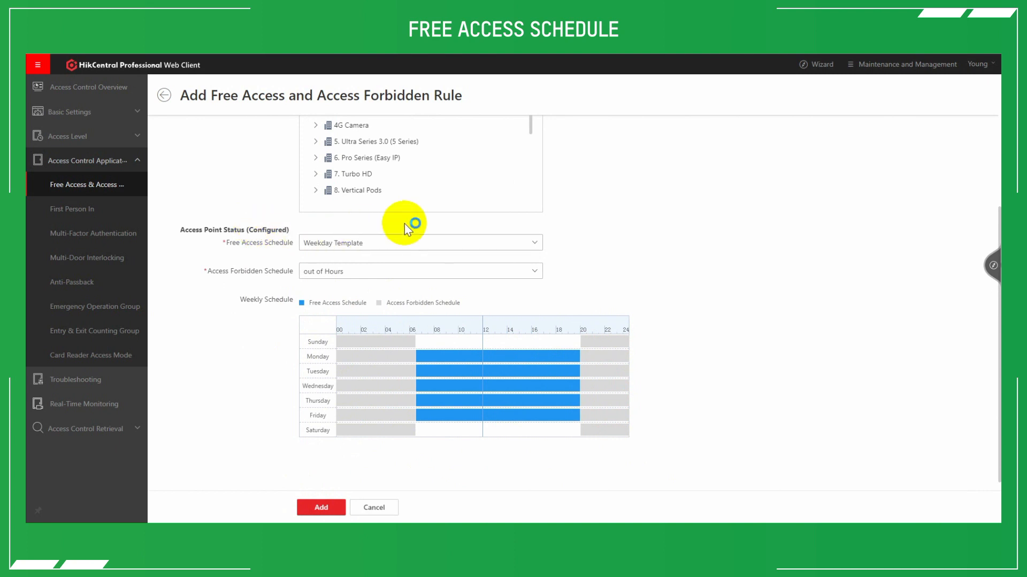
left_click(331, 507)
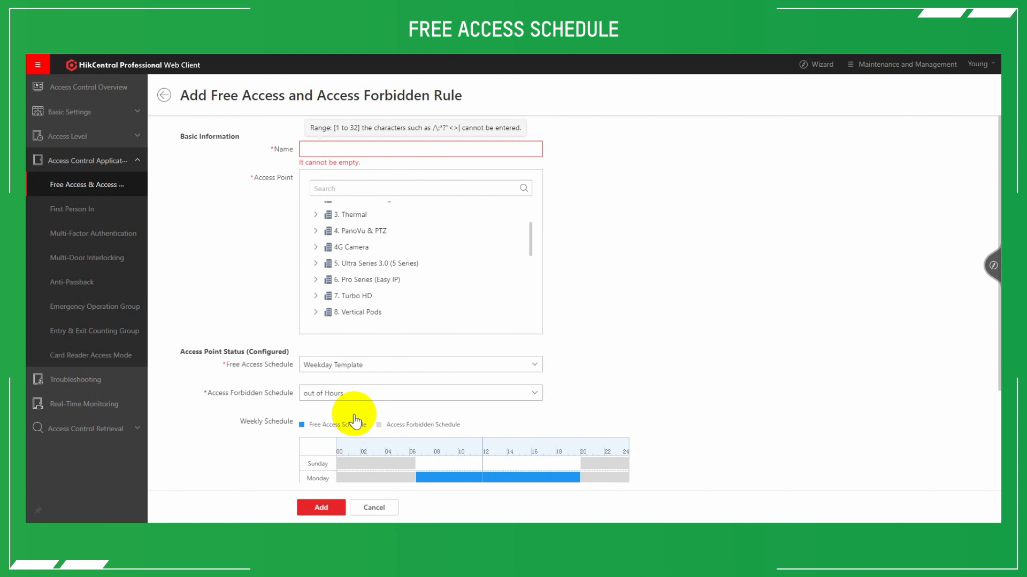
type("test")
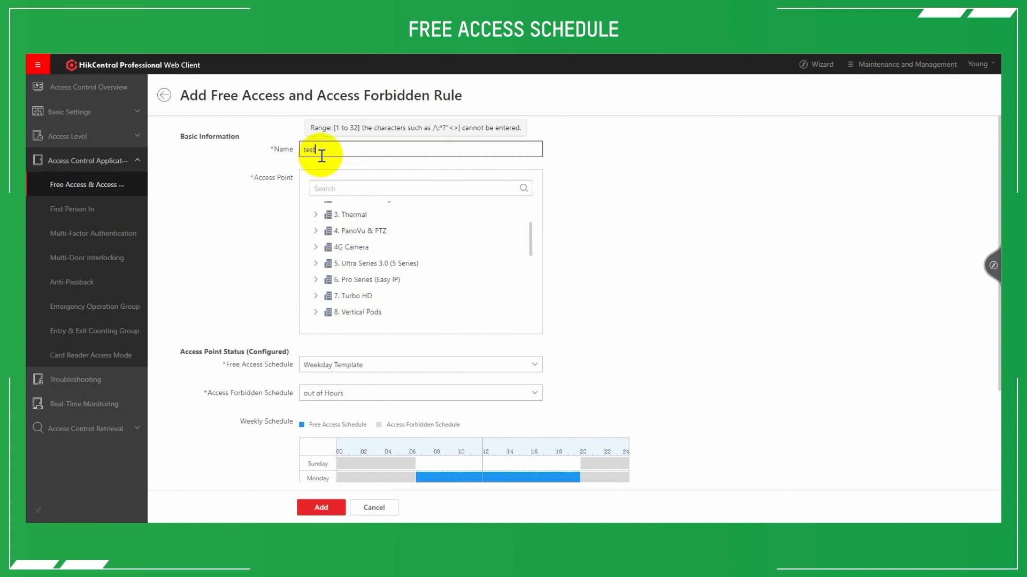
left_click(321, 509)
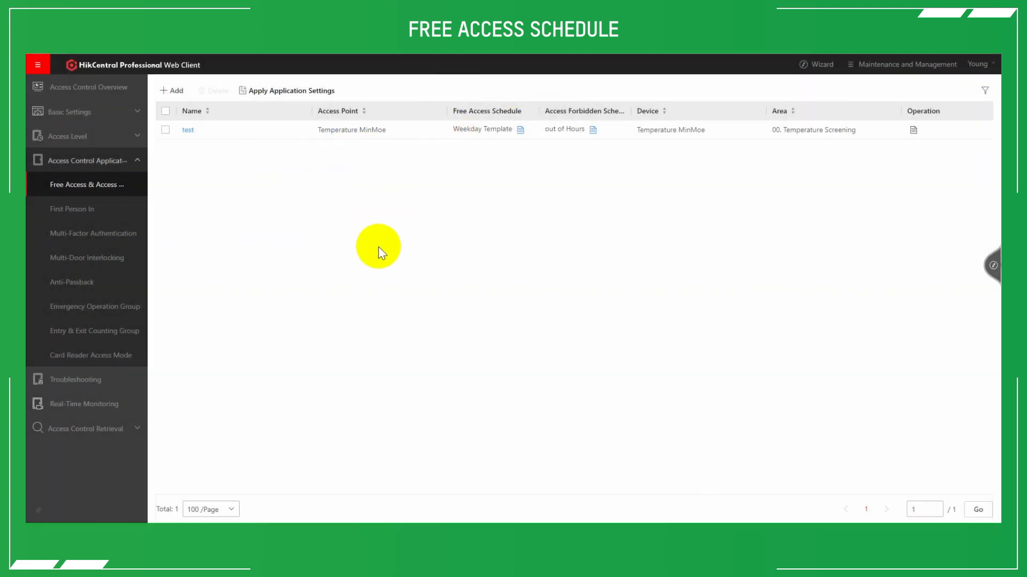
Review the card reader access modes for 00. Temperature Screening and for 9. Access Control with its sub-groups included.
left_click(43, 277)
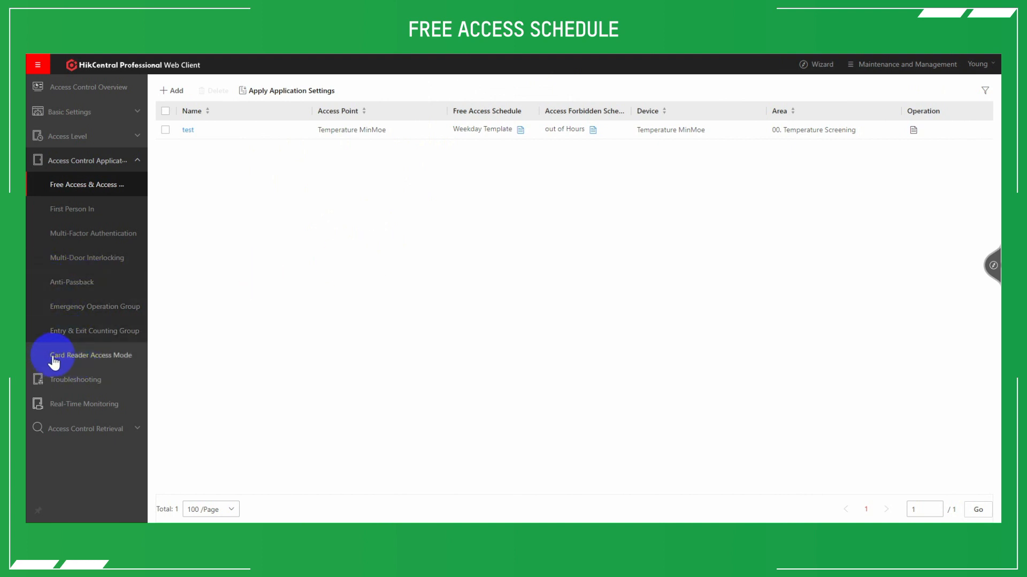
left_click(83, 356)
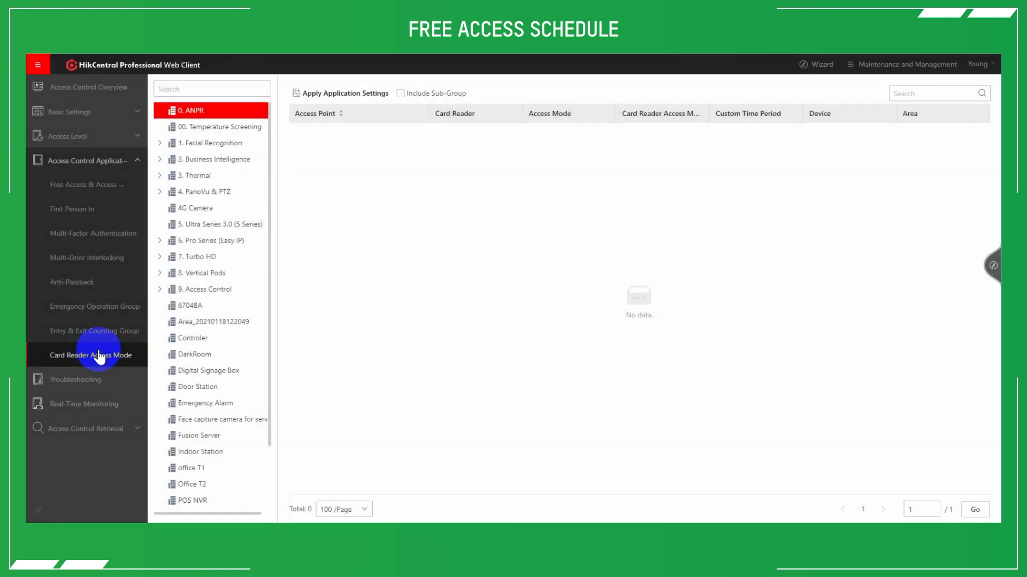
left_click(206, 128)
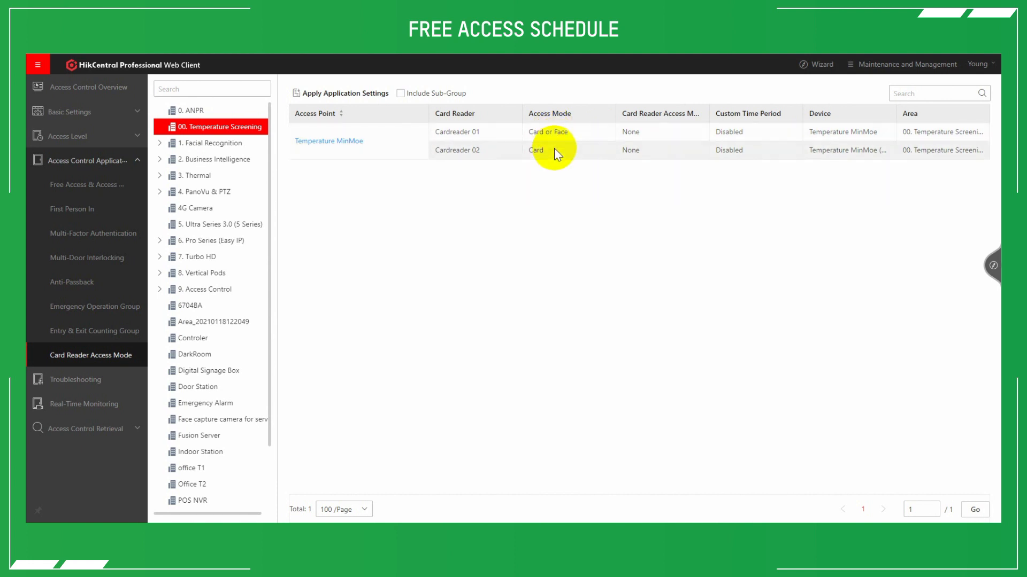
left_click(220, 289)
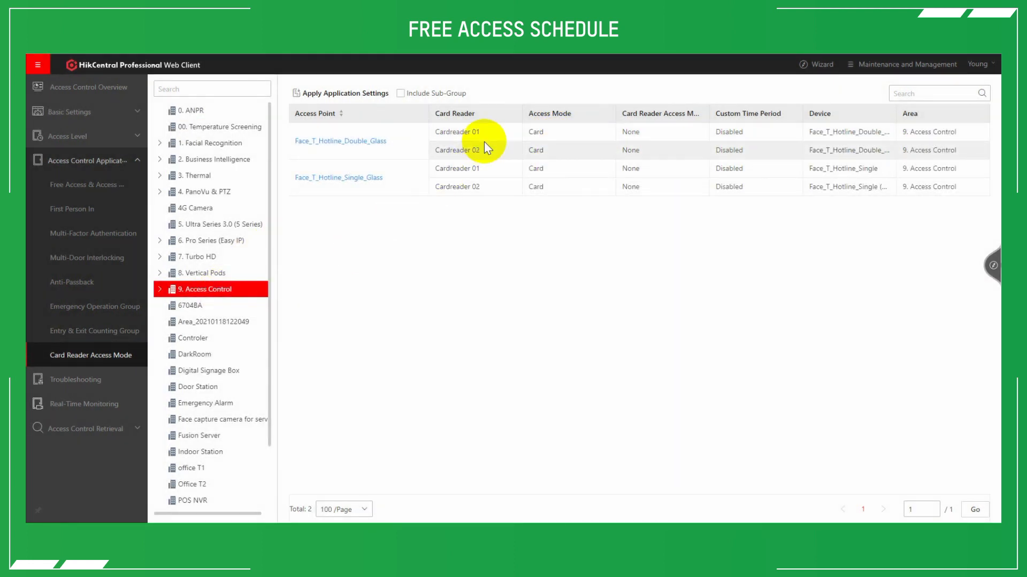
left_click(402, 94)
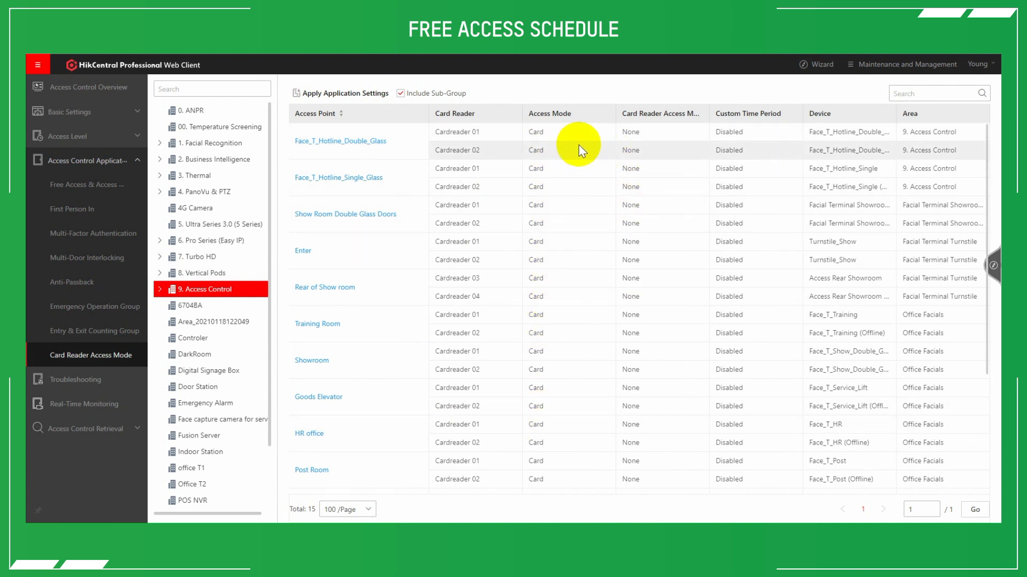
scroll(577, 149, "down", 5)
scroll(583, 155, "up", 5)
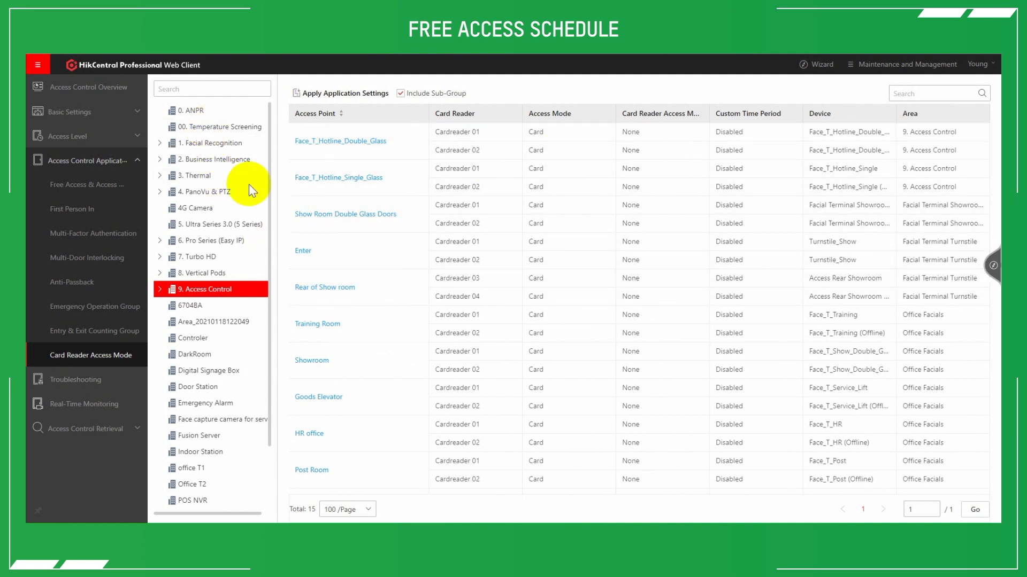
Open the card reader settings of Temperature MinMoe in 00. Temperature Screening and review the access mode options for Cardreader 01.
left_click(212, 127)
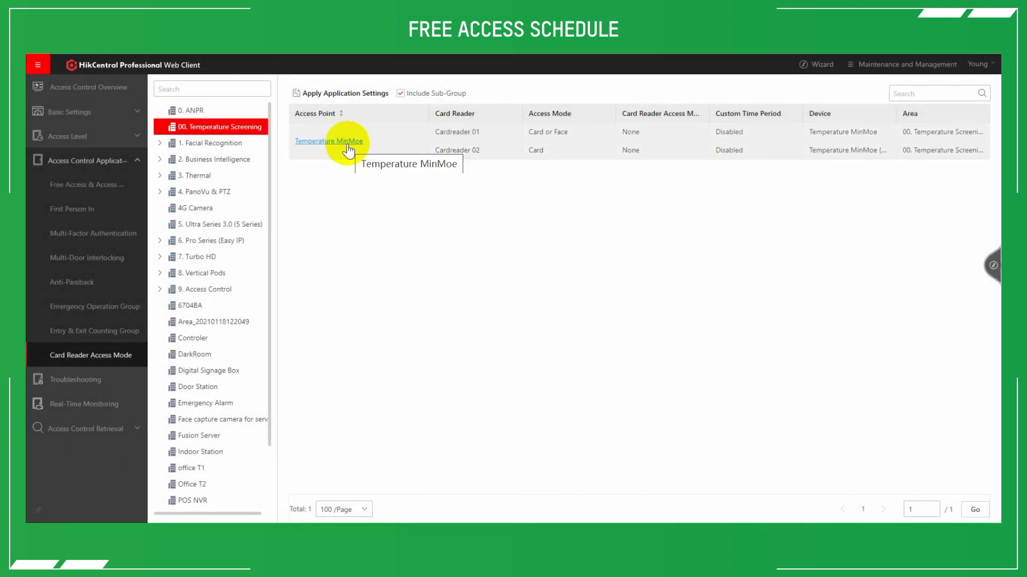
left_click(346, 144)
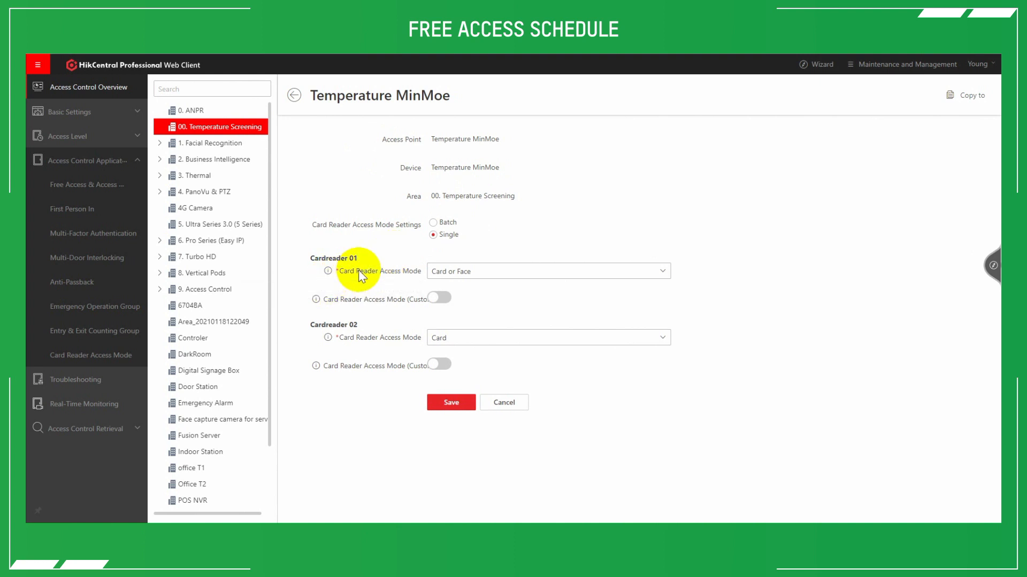
left_click(470, 271)
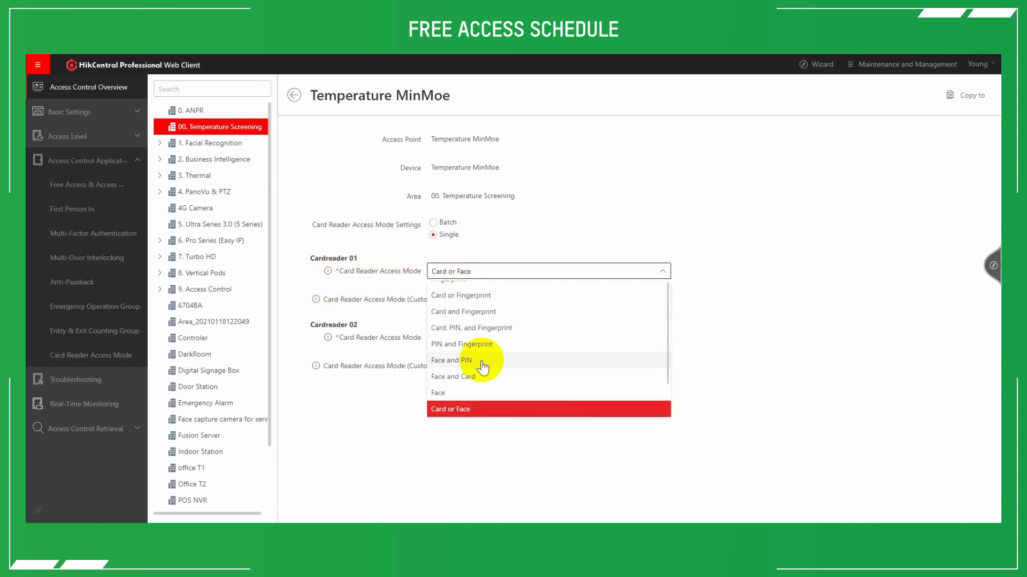
scroll(465, 288, "up", 2)
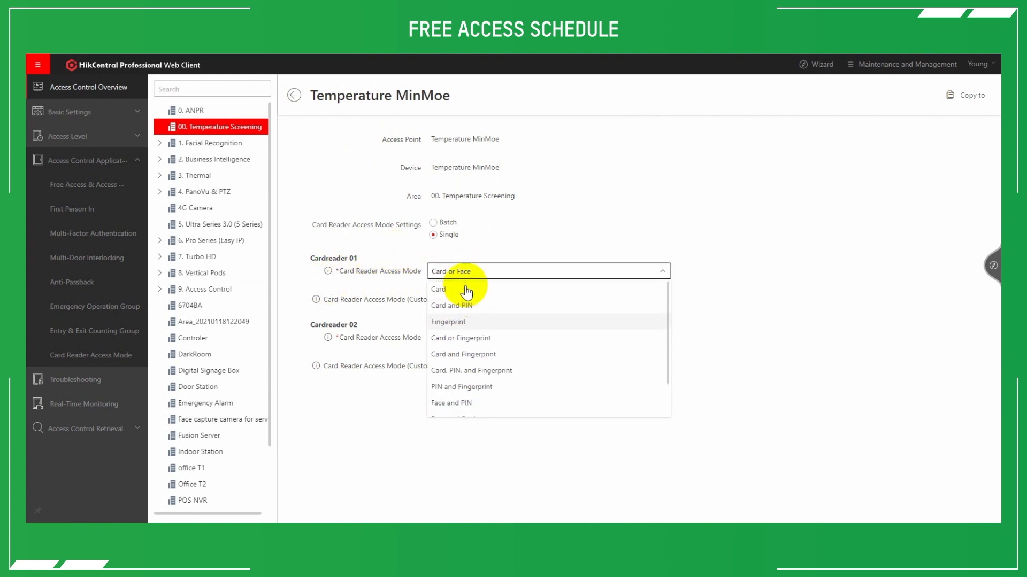
scroll(469, 300, "down", 3)
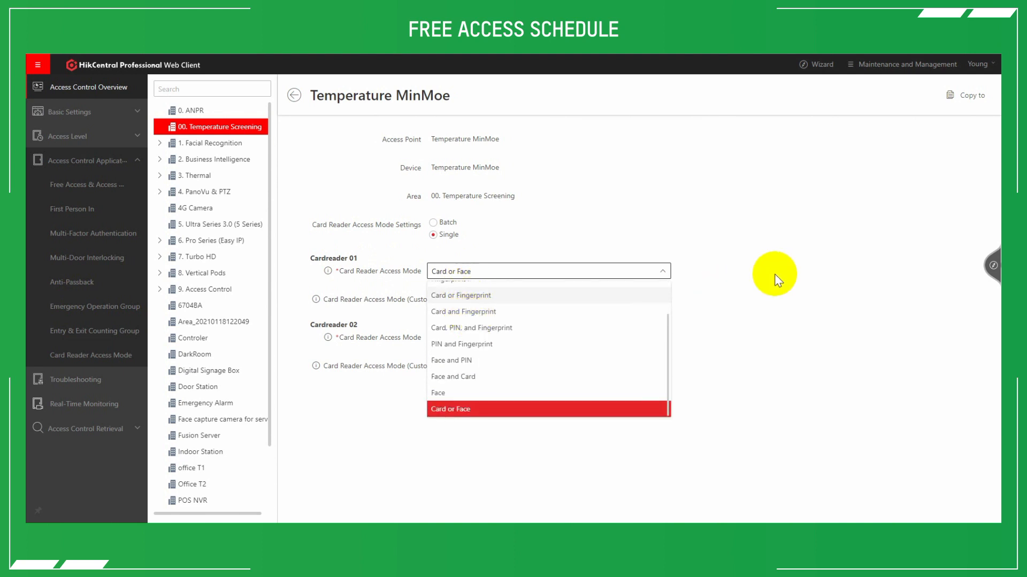
left_click(773, 274)
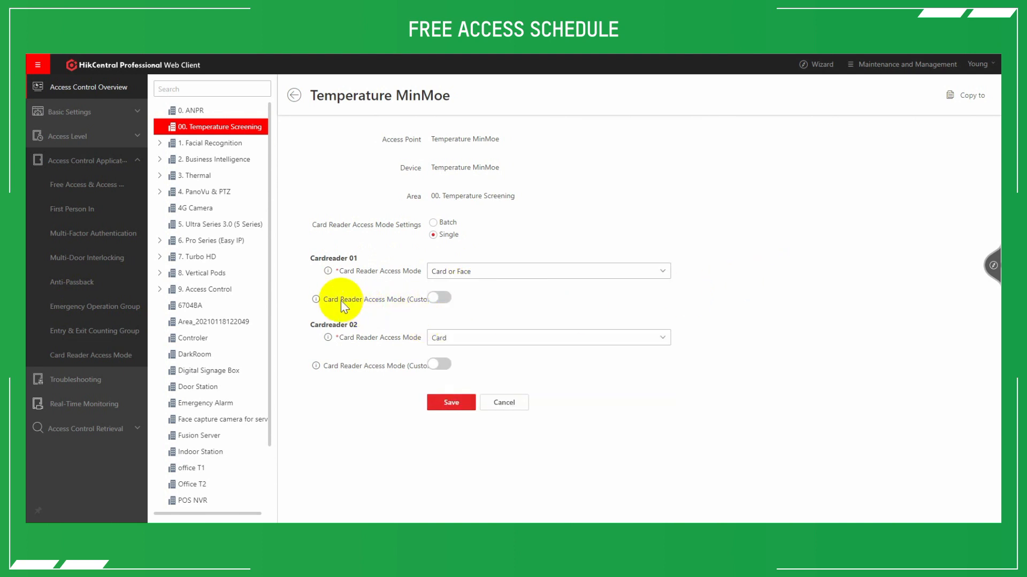
Enable the custom access mode for Cardreader 01, using Face and Card during the Weekend Template time period.
left_click(441, 299)
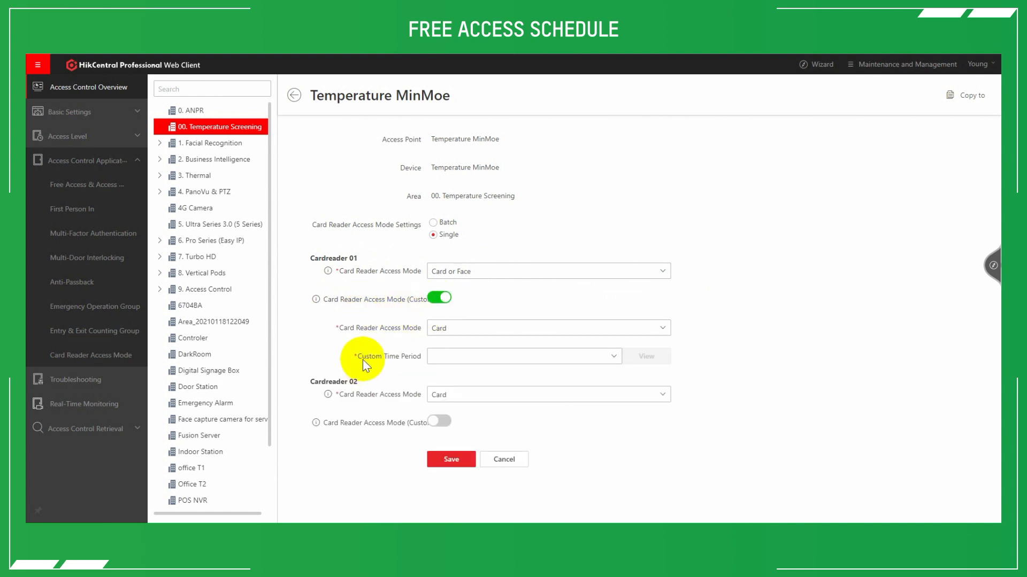
left_click(532, 358)
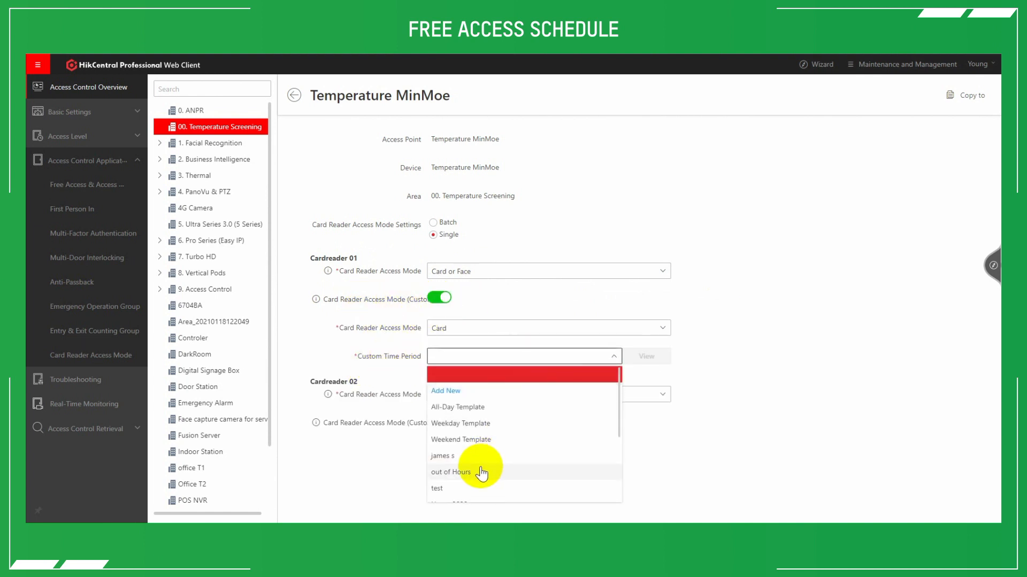
left_click(470, 440)
left_click(457, 333)
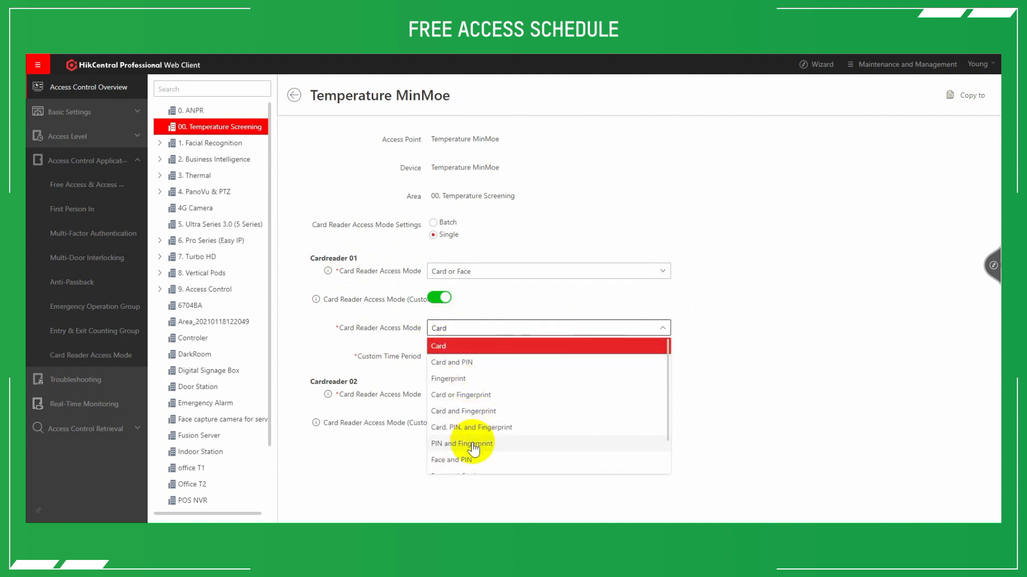
scroll(472, 430, "down", 1)
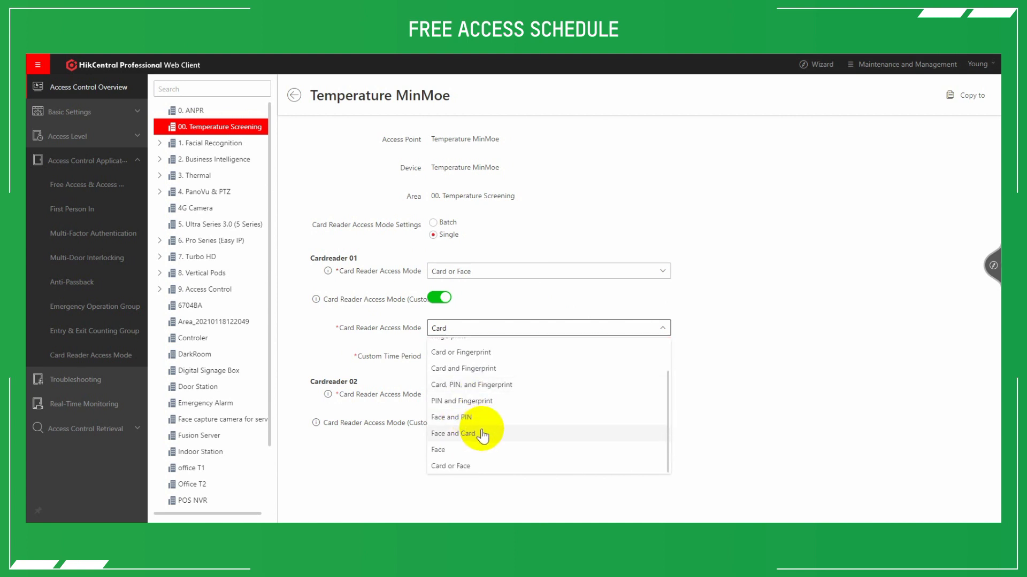
left_click(478, 435)
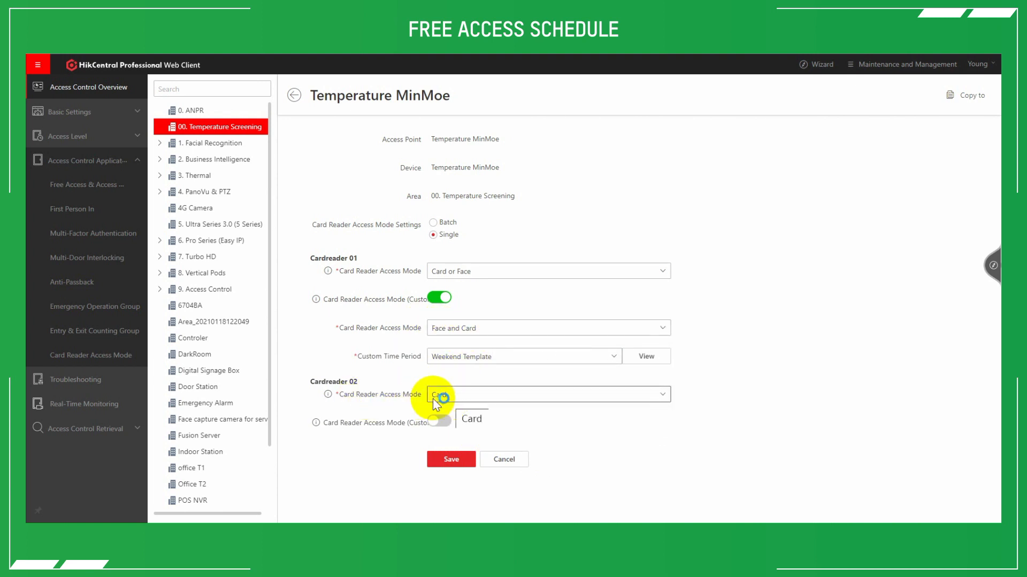
Set the card reader access mode of Cardreader 02 to Card or Face.
left_click(455, 395)
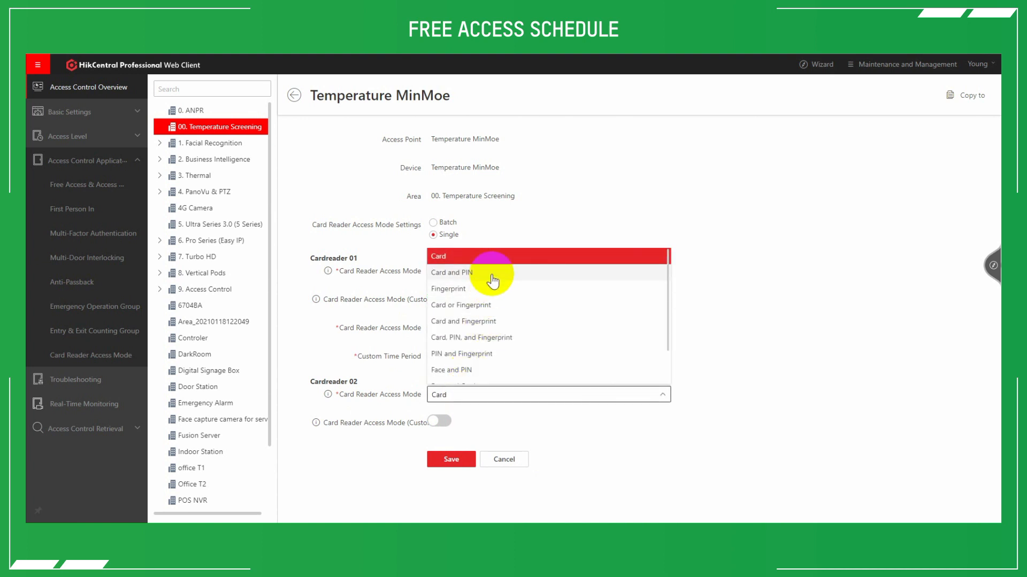
scroll(489, 355, "down", 2)
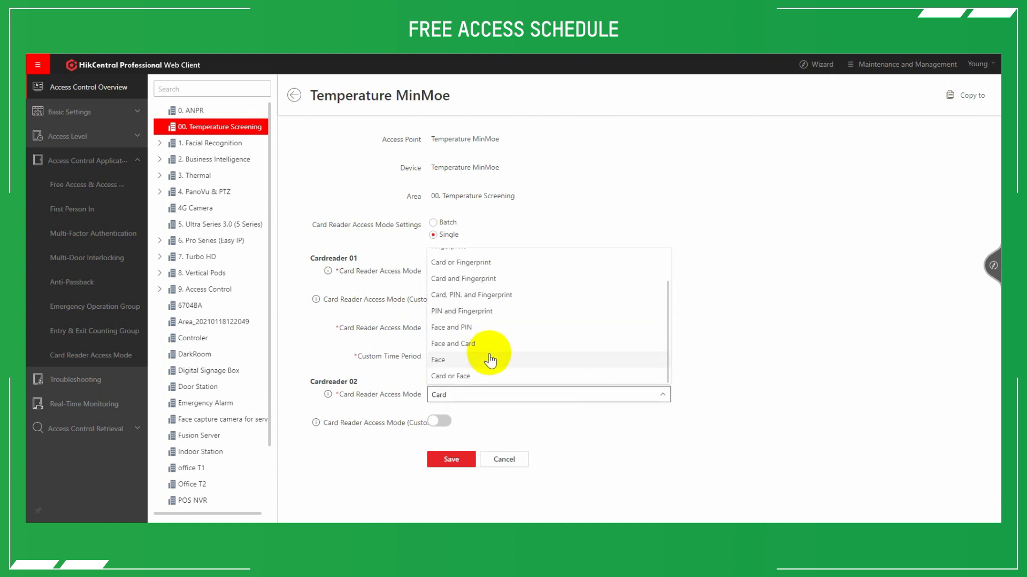
left_click(478, 377)
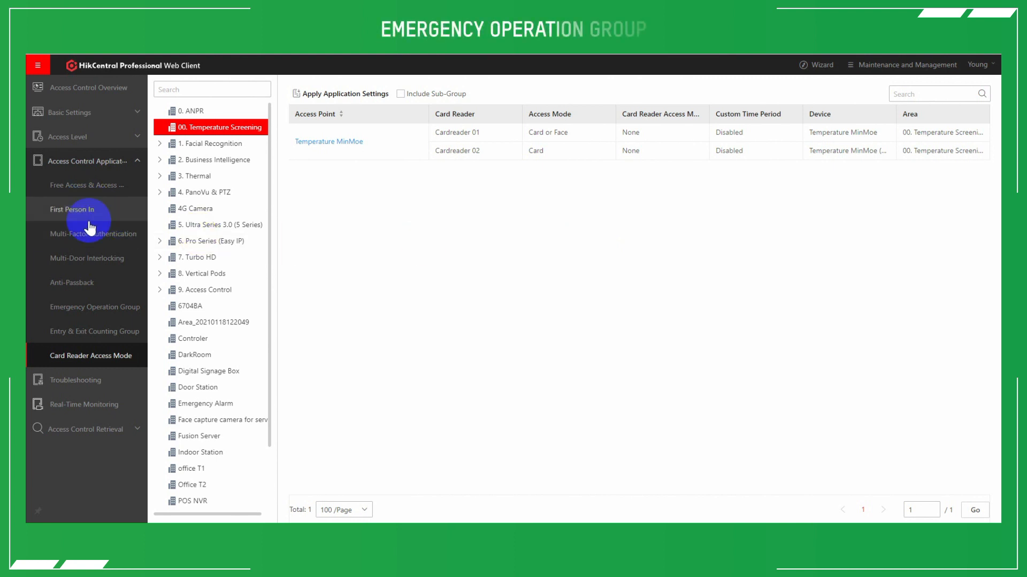
Start a new emergency operation group named test and add the Temperature MinMoe access point from 00. Temperature Screening.
left_click(100, 307)
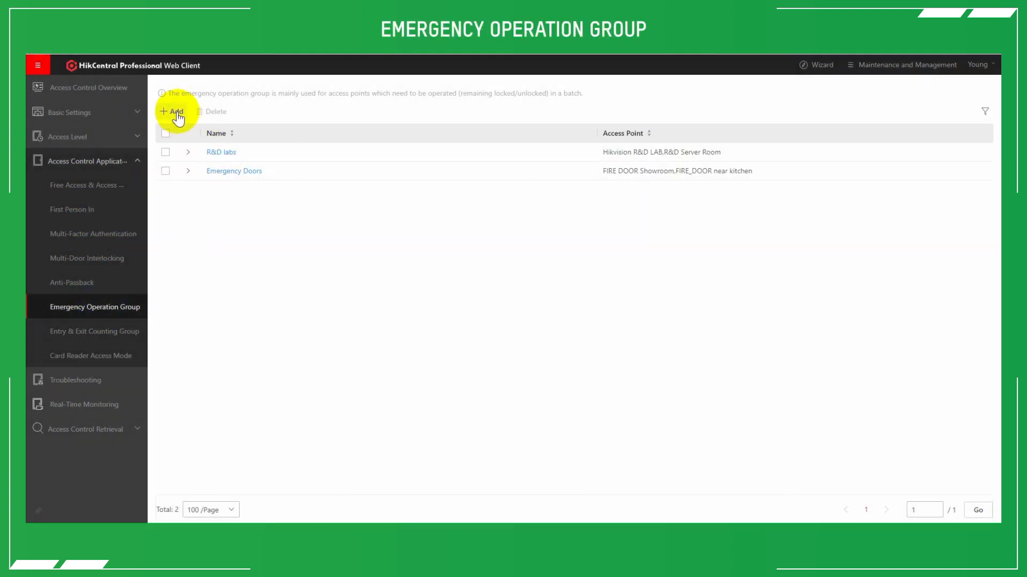
left_click(177, 112)
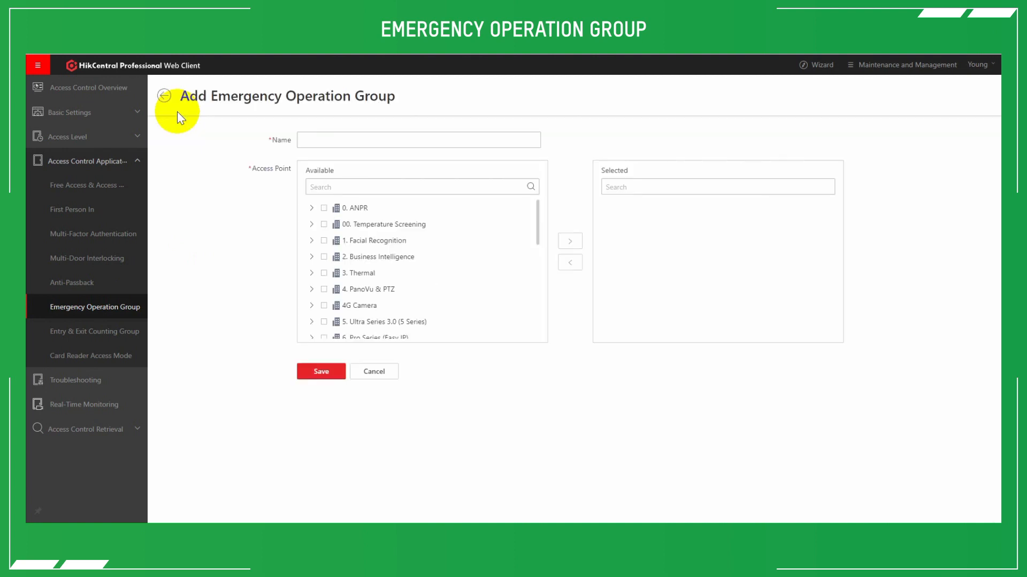
left_click(312, 225)
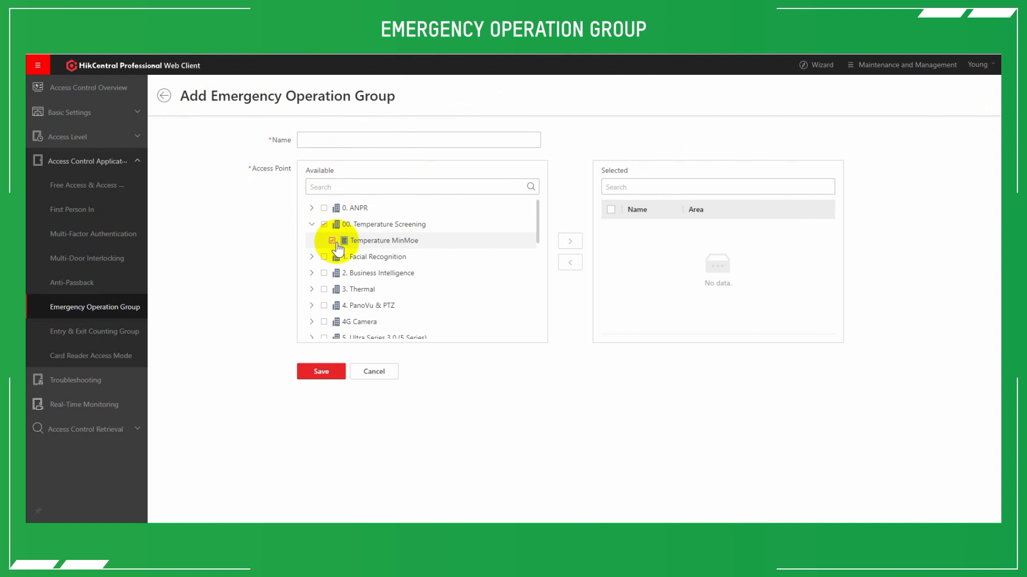
left_click(570, 241)
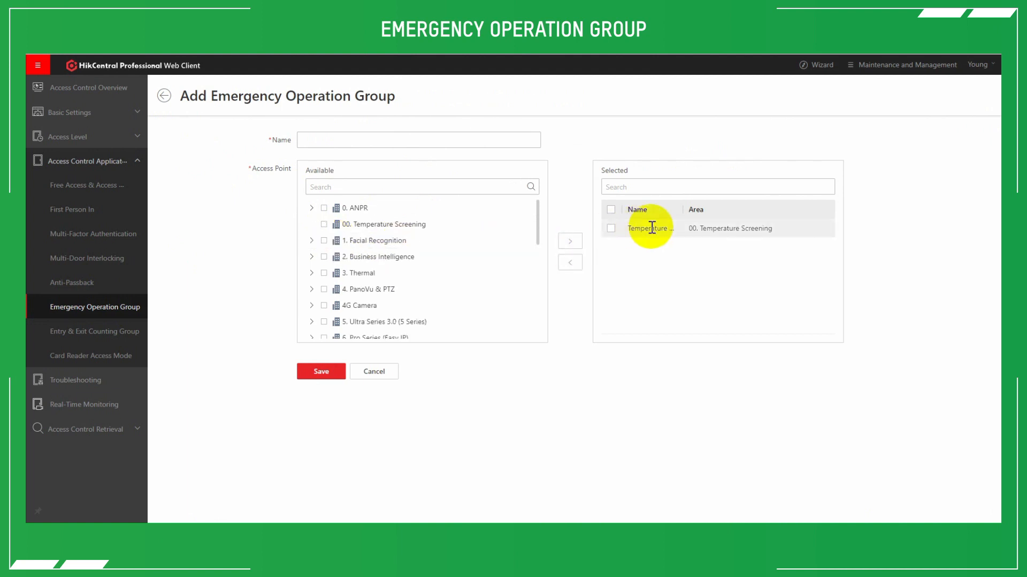
left_click(315, 145)
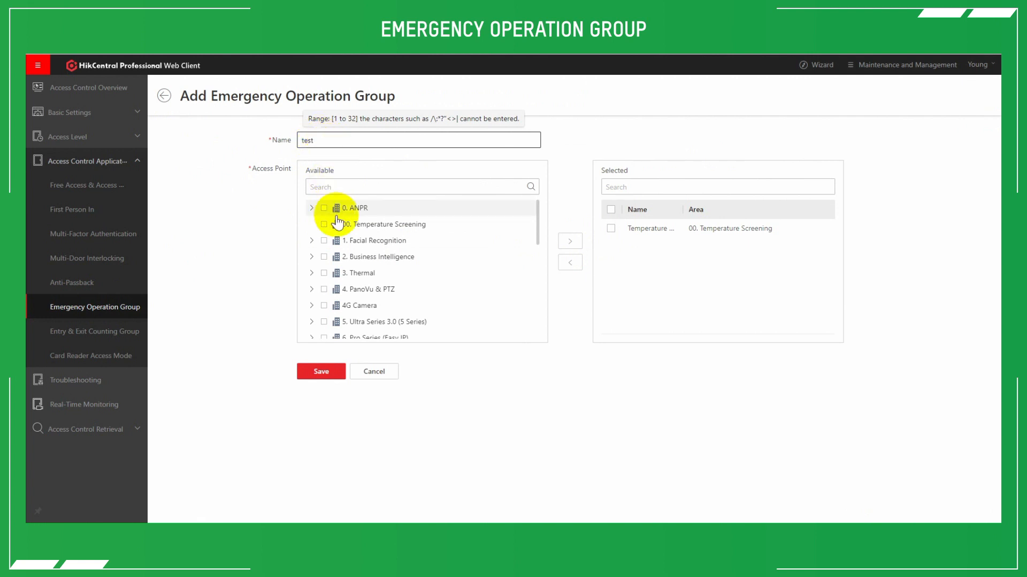
Add the Dark Room Door access point from the DarkRoom area to the emergency operation group.
scroll(327, 283, "down", 3)
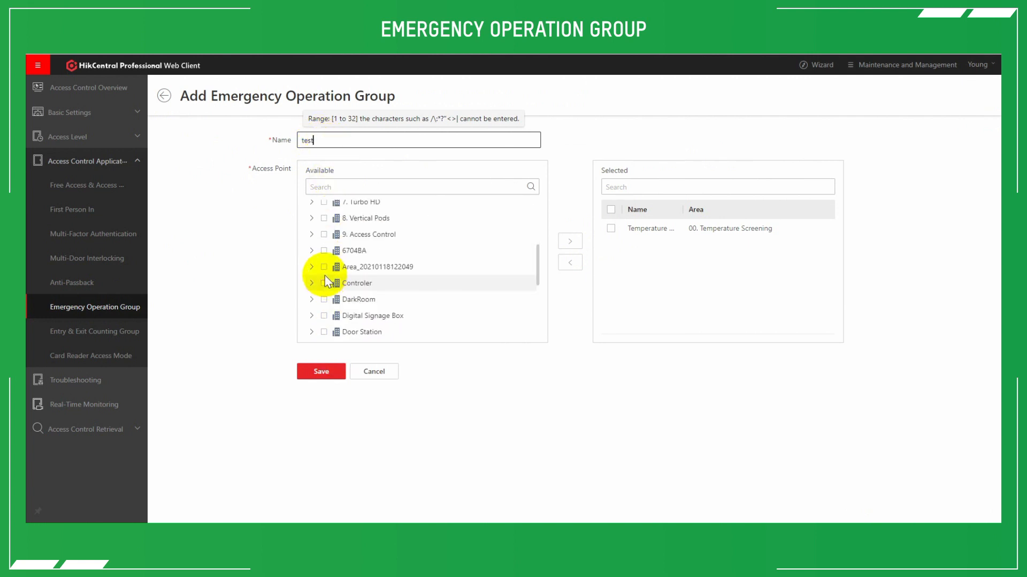
left_click(312, 301)
scroll(314, 312, "down", 4)
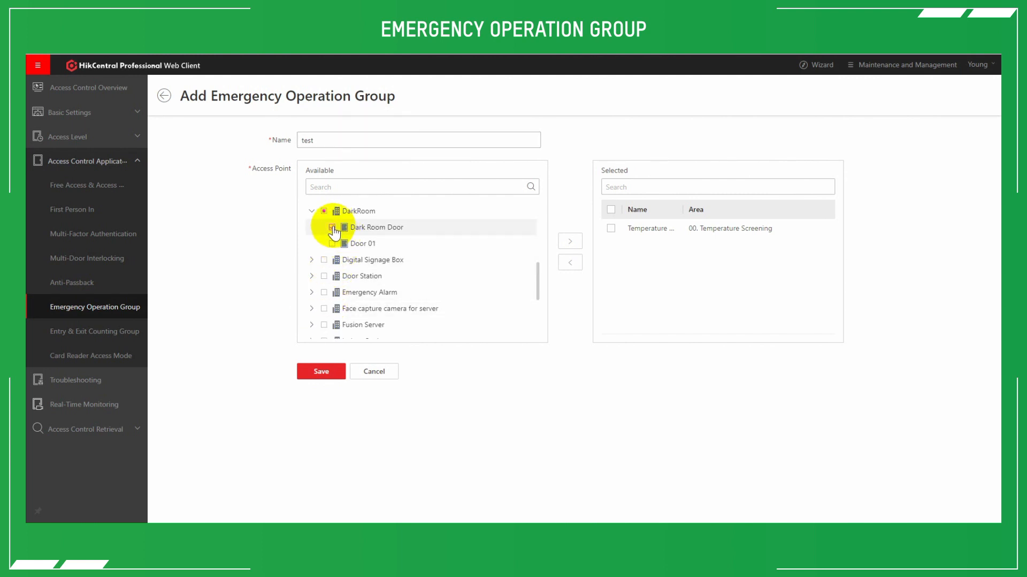
left_click(569, 242)
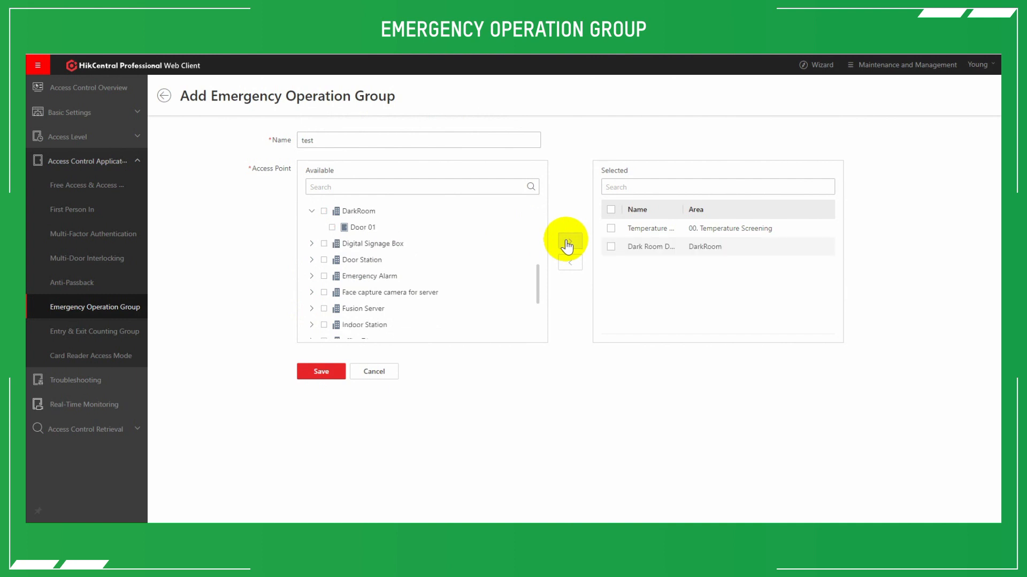
Save the test emergency operation group, and review the access points of the test and Emergency Doors groups.
left_click(322, 372)
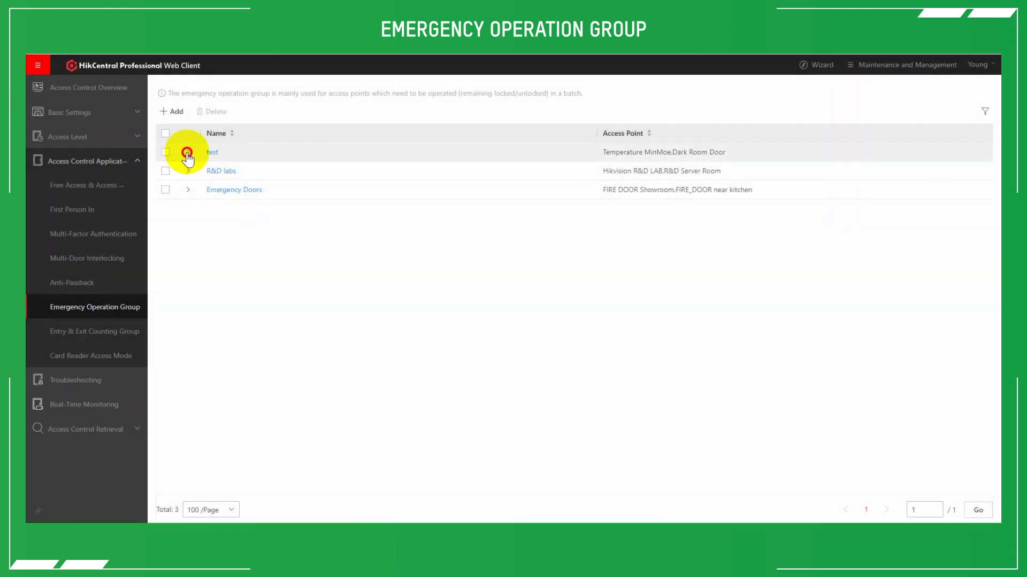
left_click(187, 152)
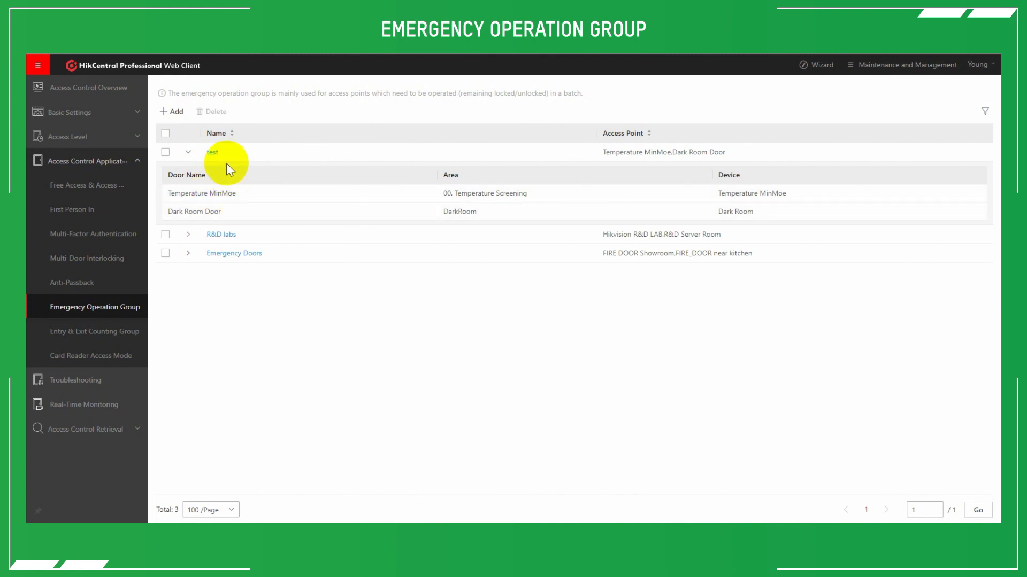
left_click(187, 152)
left_click(188, 189)
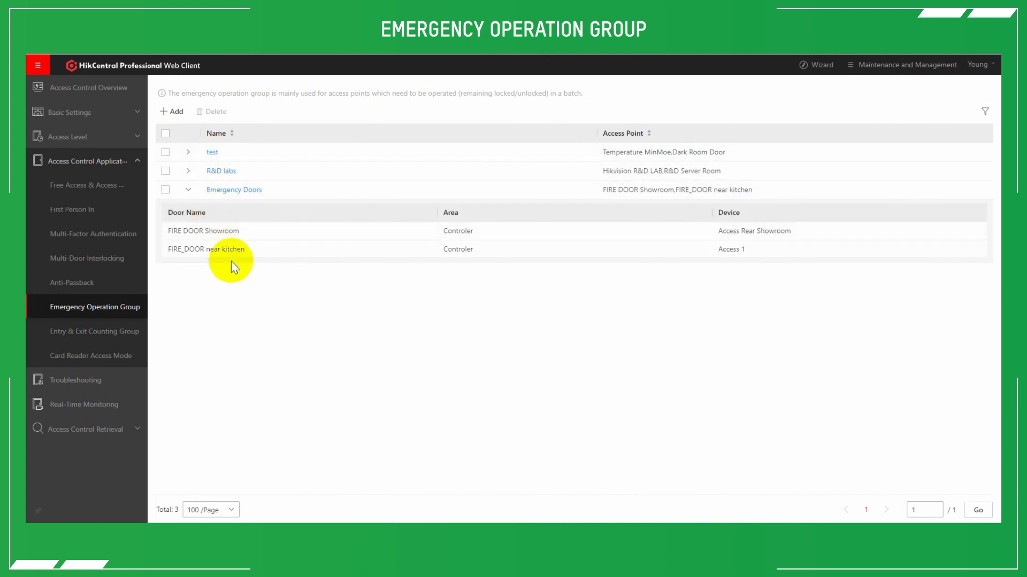
left_click(188, 191)
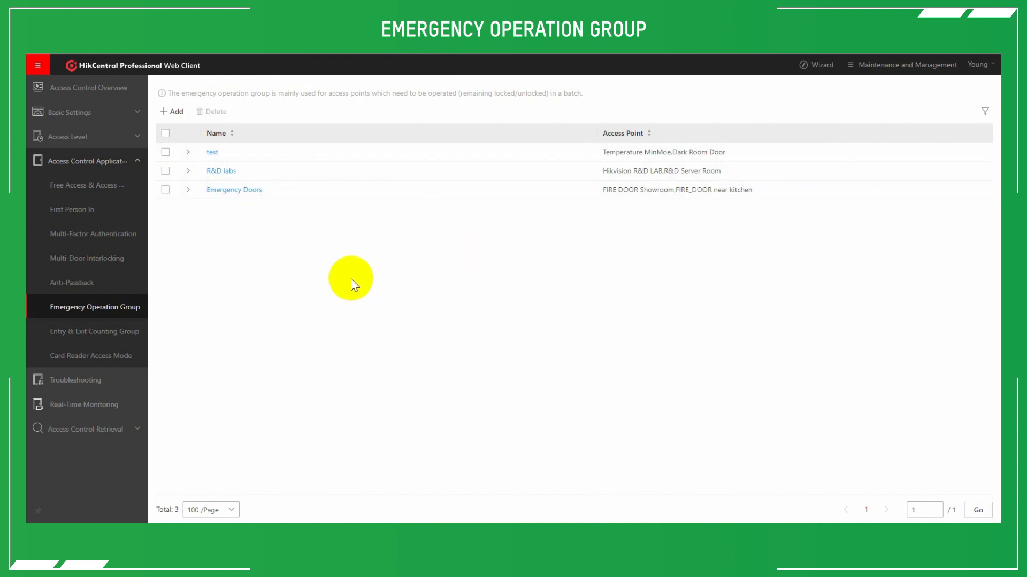
In Real-Time Monitoring, select the Emergency Doors group for a partial Remain Unlocked / Free Access operation.
left_click(95, 407)
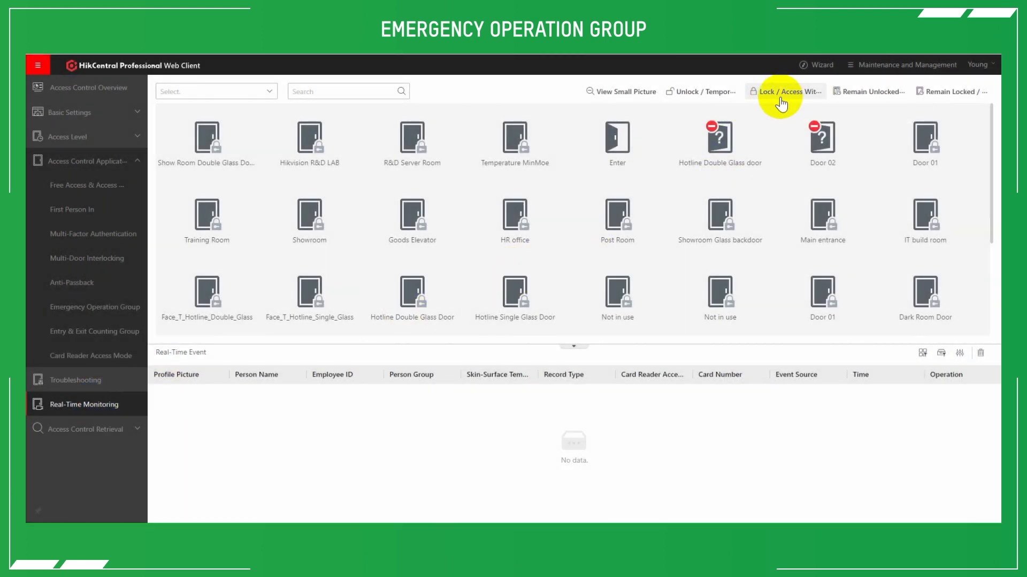
left_click(865, 93)
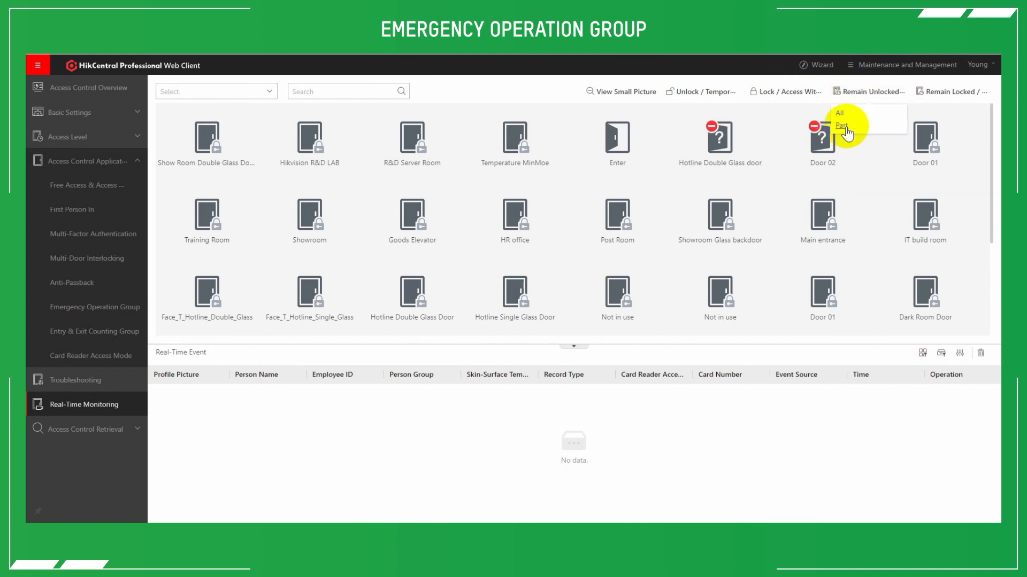
left_click(842, 126)
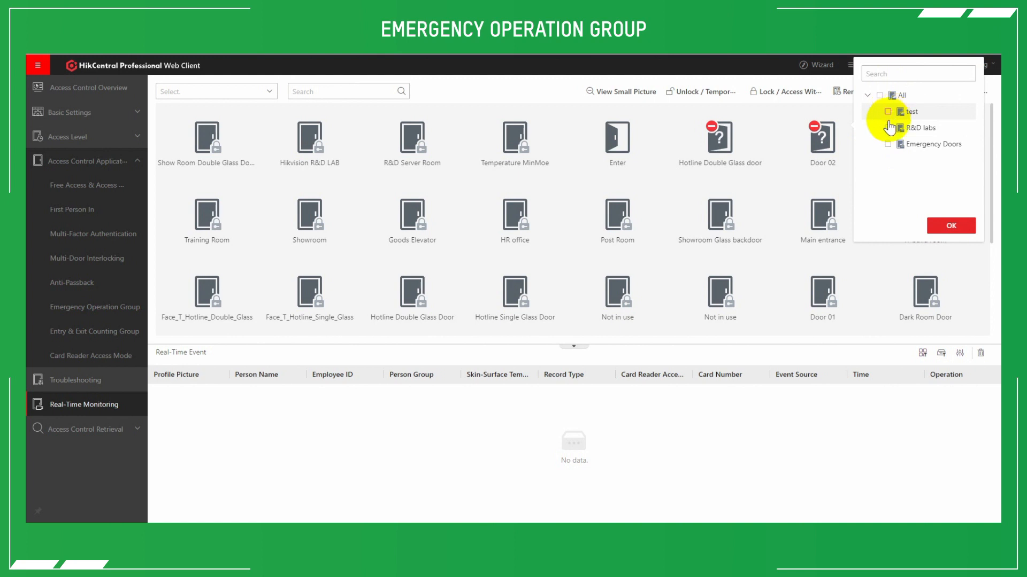
left_click(888, 145)
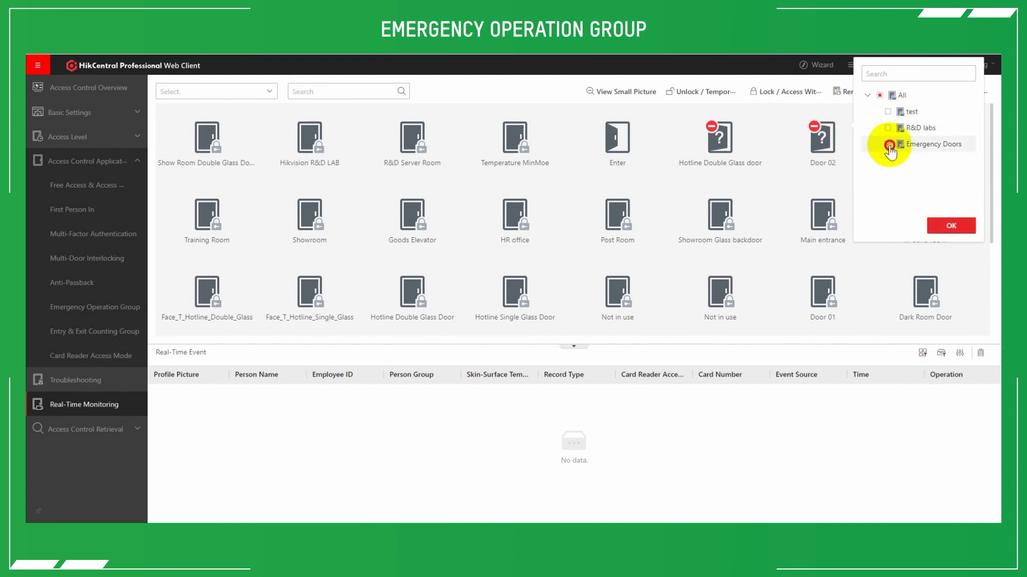
left_click(525, 351)
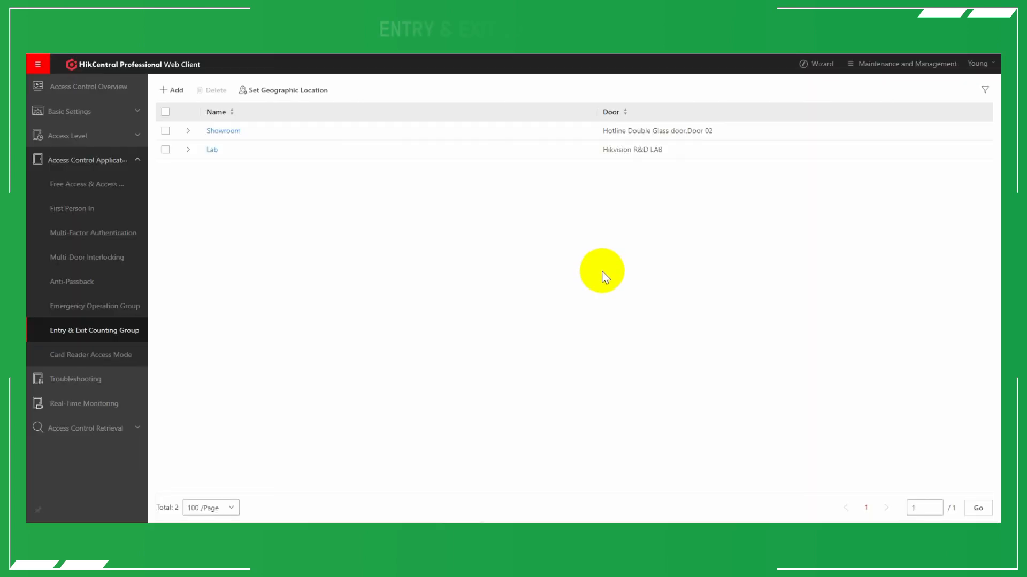
Start a new entry and exit counting group named test.
left_click(84, 334)
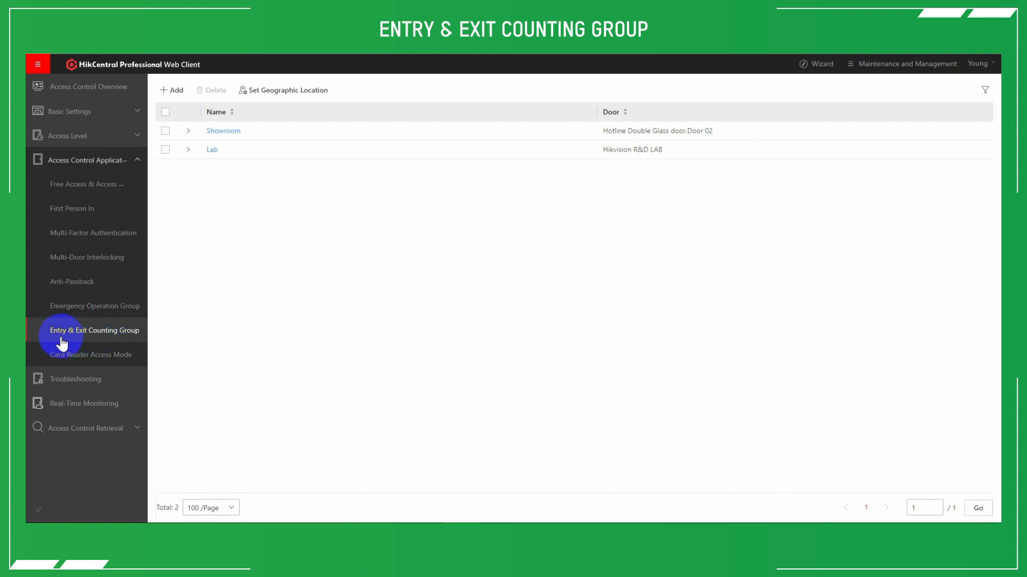
left_click(171, 91)
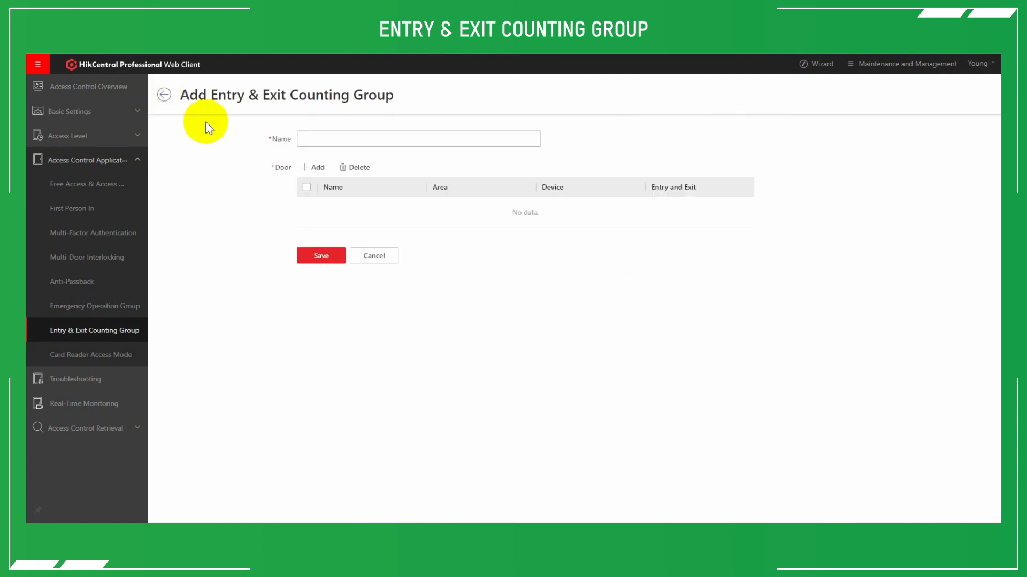
left_click(343, 140)
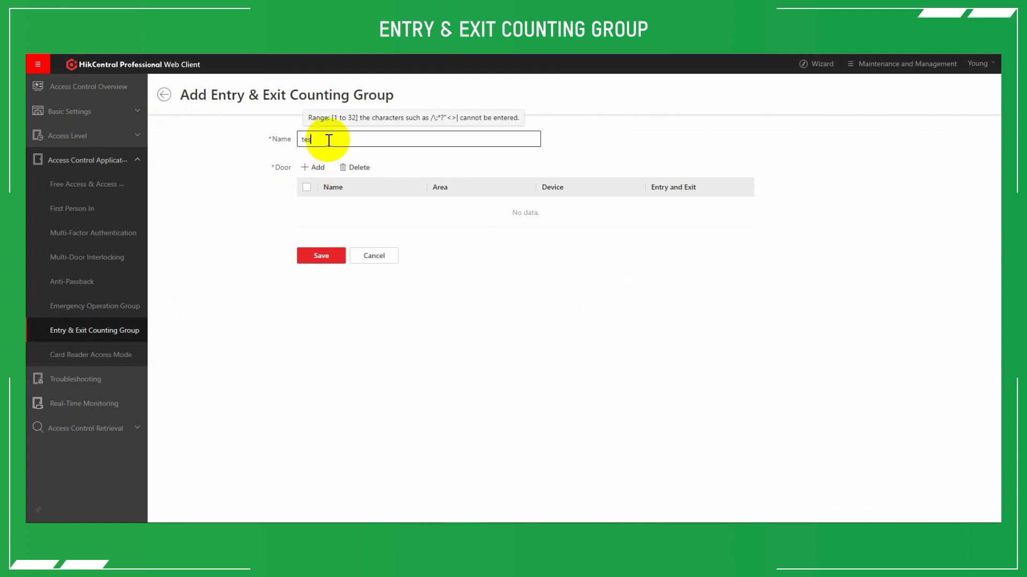
Add the Temperature MinMoe door from 00. Temperature Screening to the counting group, keeping Cardreader 01 as entering.
left_click(318, 171)
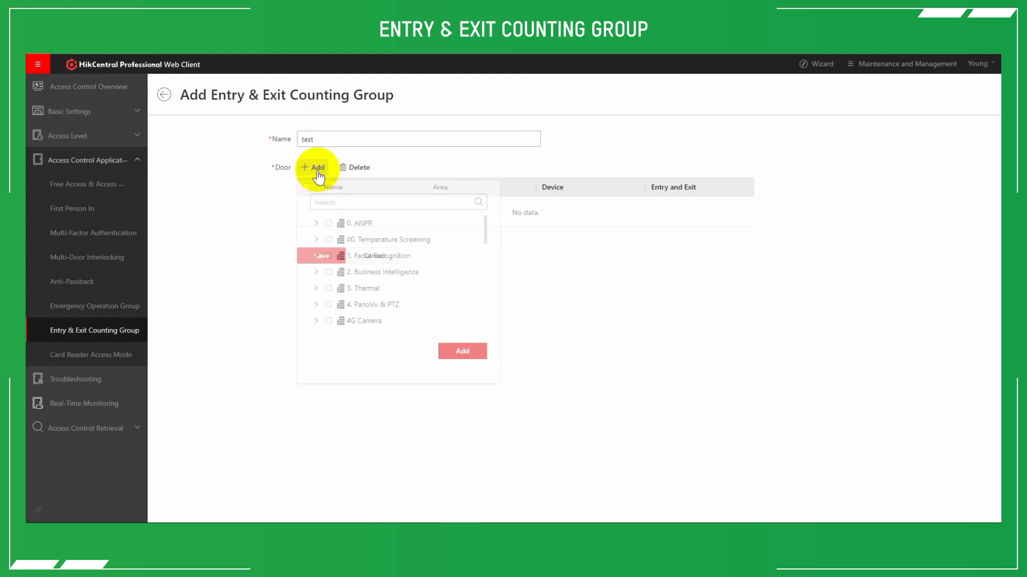
left_click(315, 240)
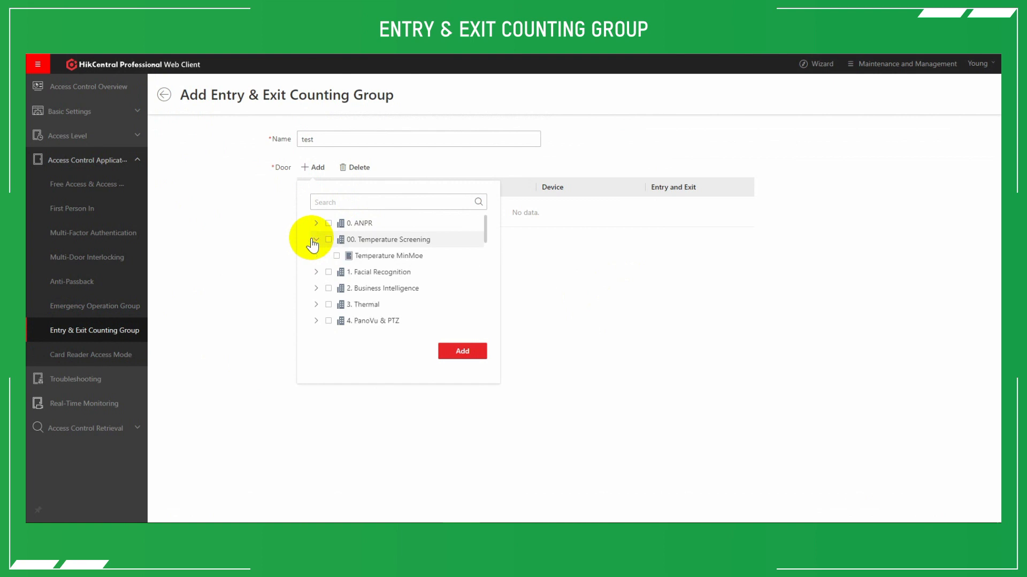
left_click(336, 256)
left_click(458, 353)
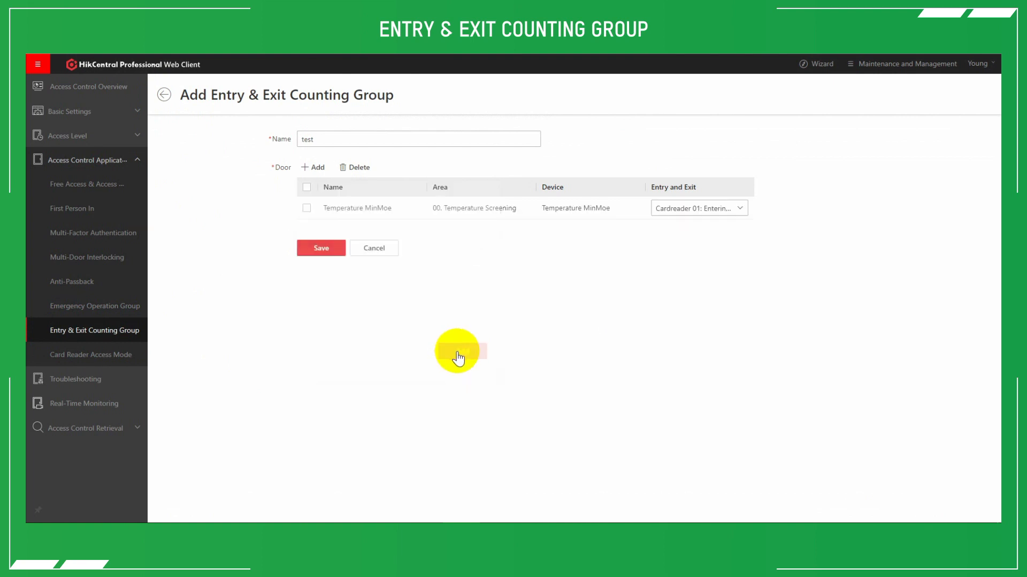
left_click(710, 210)
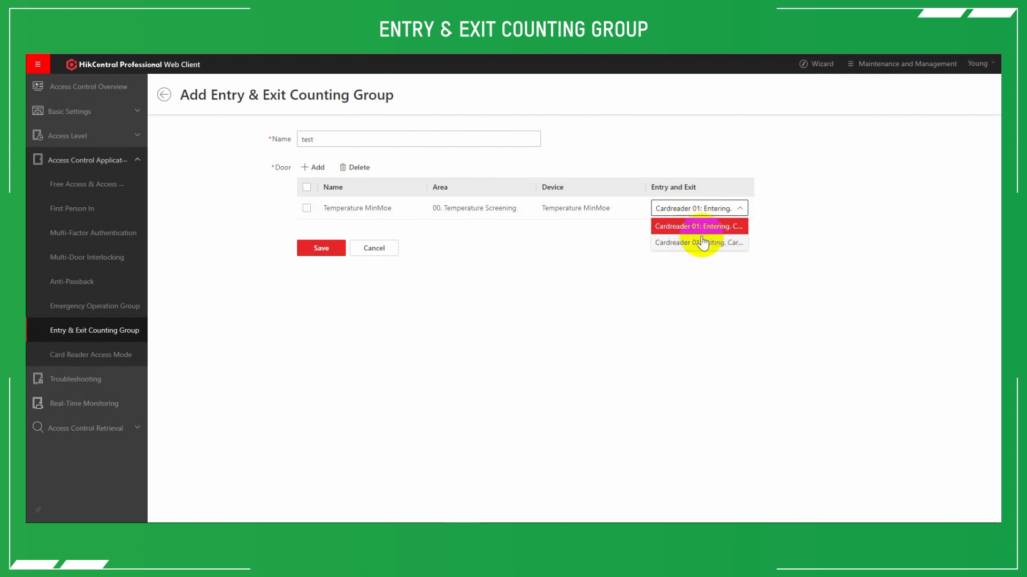
left_click(555, 270)
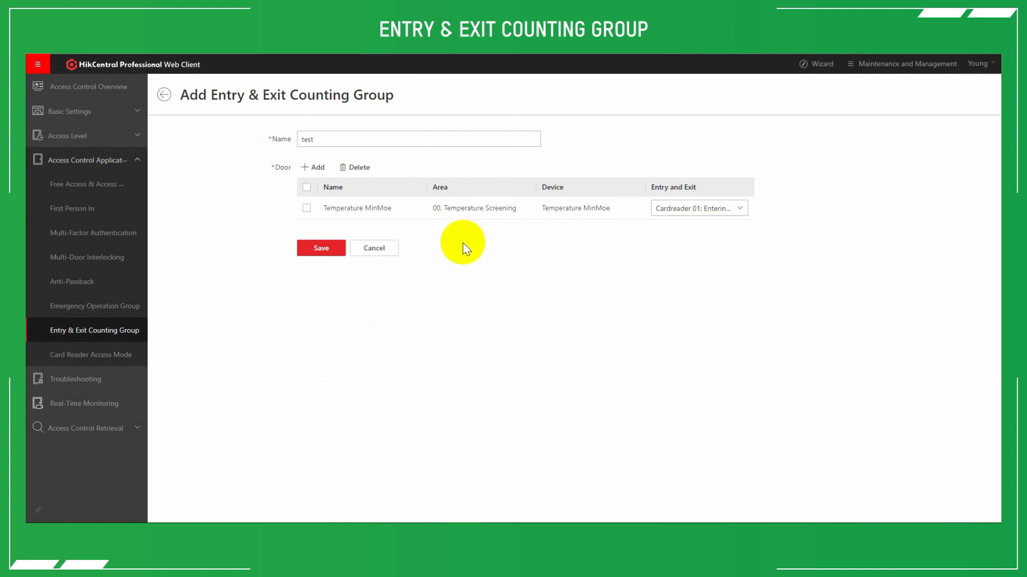
Add Door 01 from the DarkRoom area to the counting group, with Cardreader 01 as entering.
left_click(314, 168)
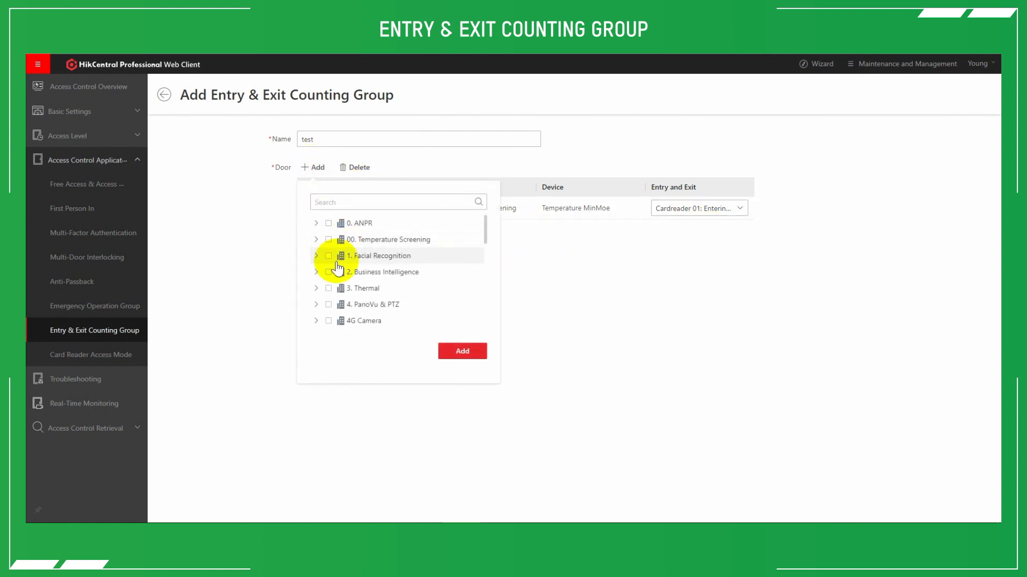
scroll(329, 289, "down", 5)
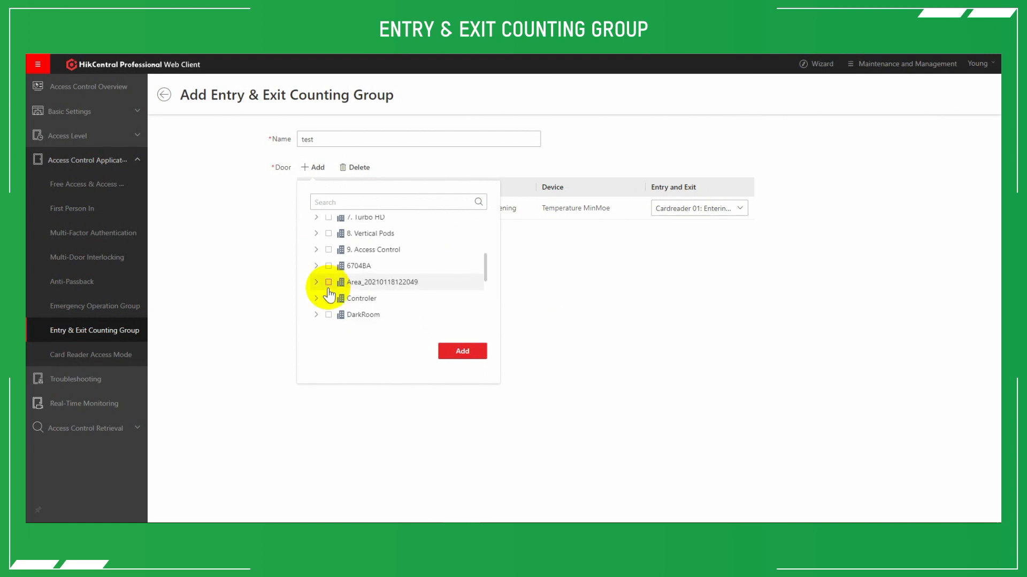
left_click(316, 314)
scroll(319, 308, "down", 3)
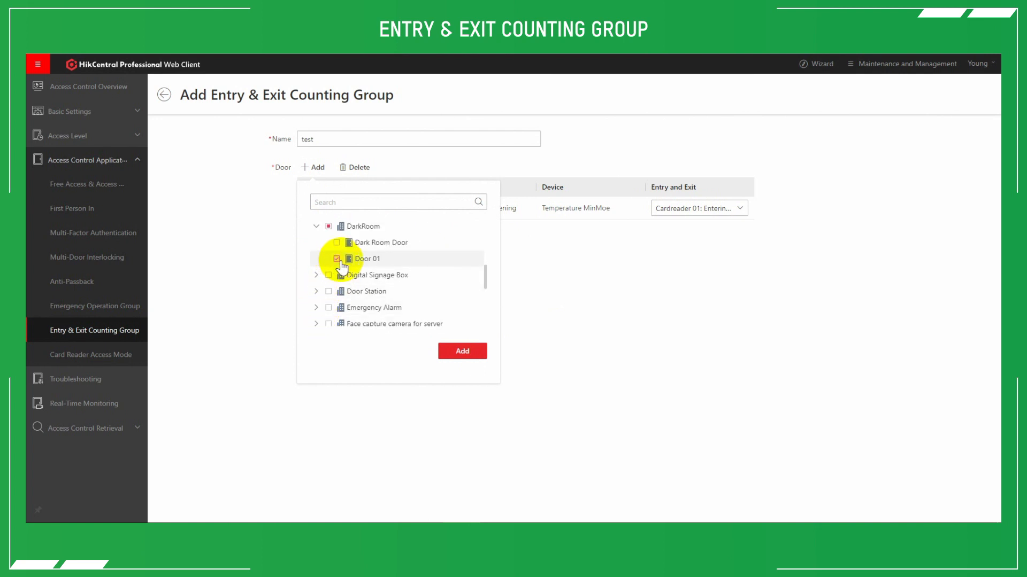
left_click(459, 353)
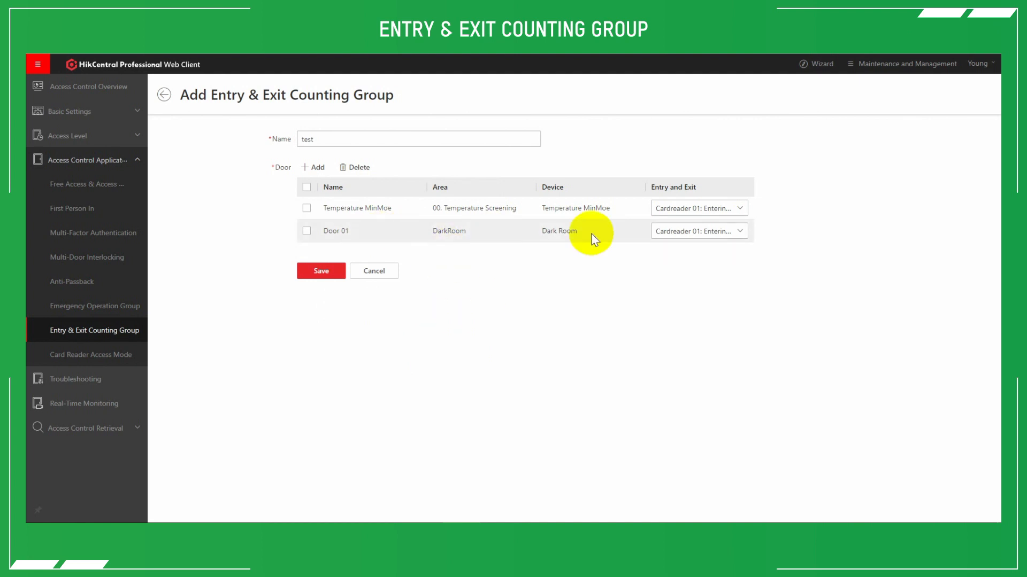
left_click(688, 233)
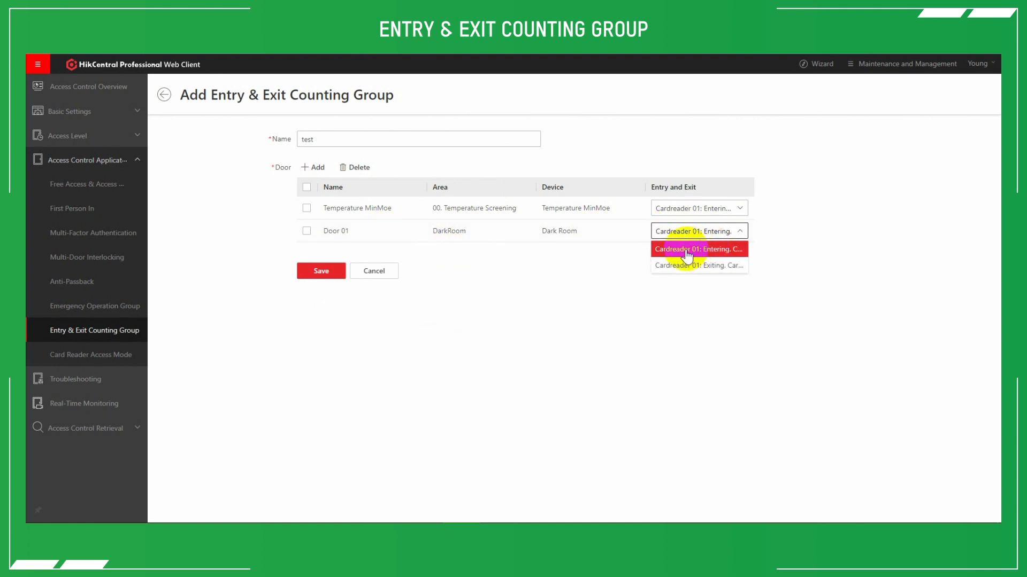
left_click(722, 250)
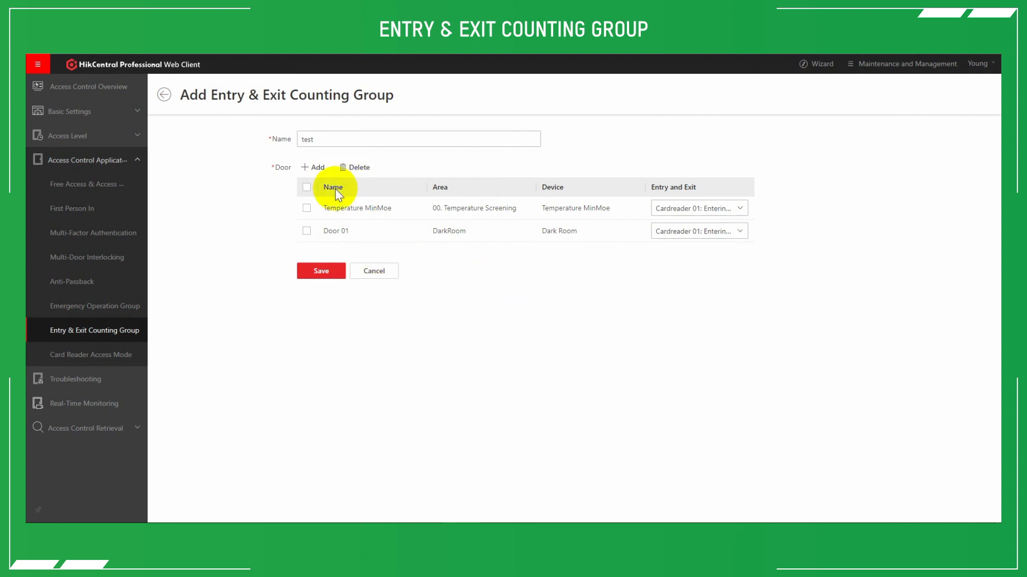
Save the counting group and review the door details of the test and Lab groups.
left_click(322, 274)
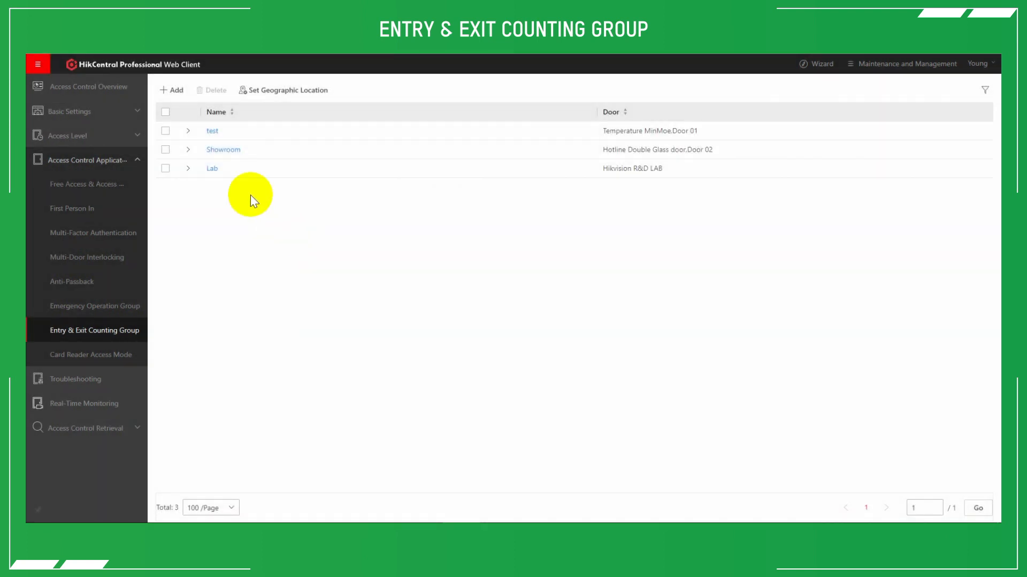
left_click(188, 131)
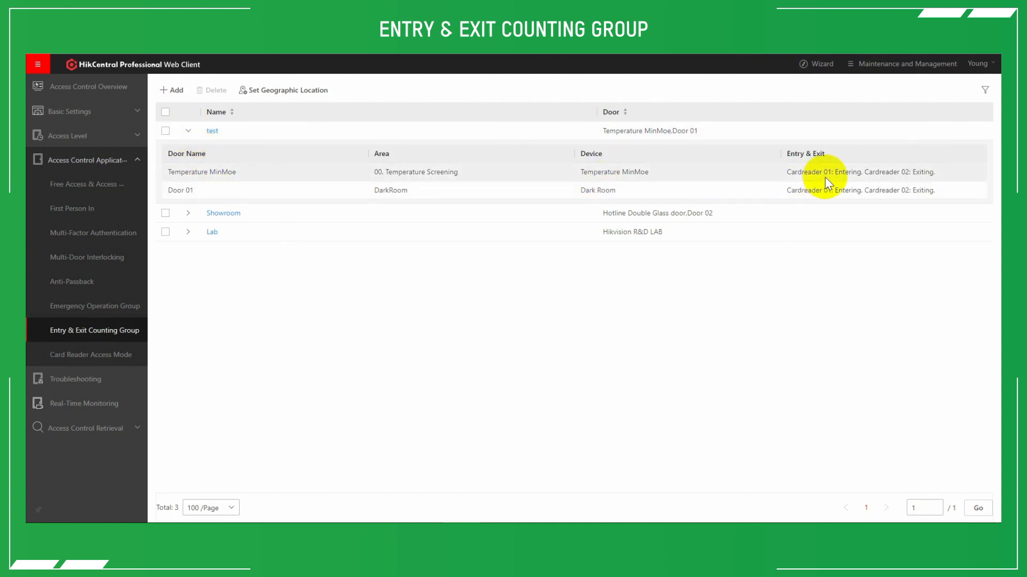
left_click(188, 233)
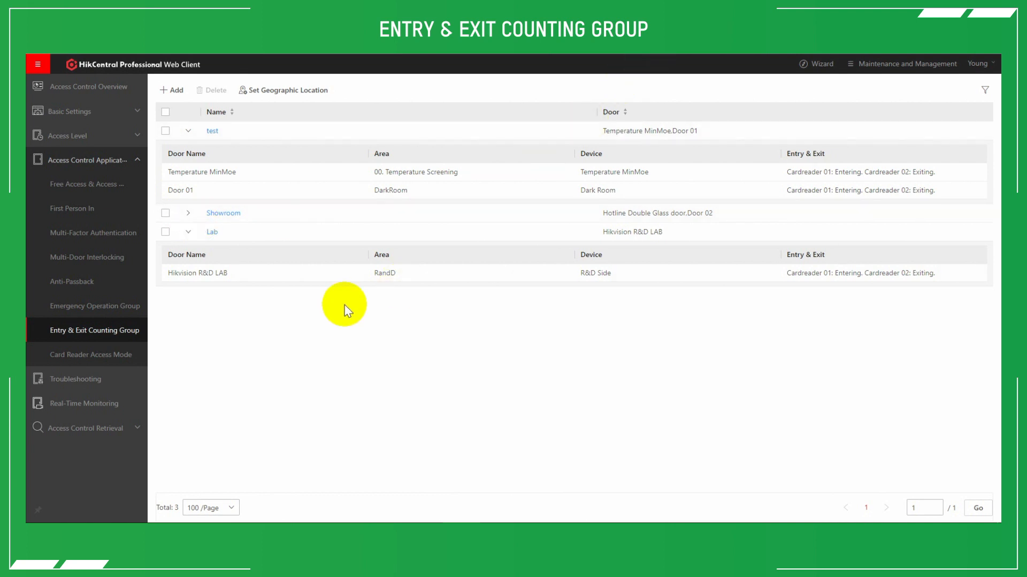
Search the Entry & Exit Counting records of the Lab group for the People Stayed counting type.
left_click(101, 403)
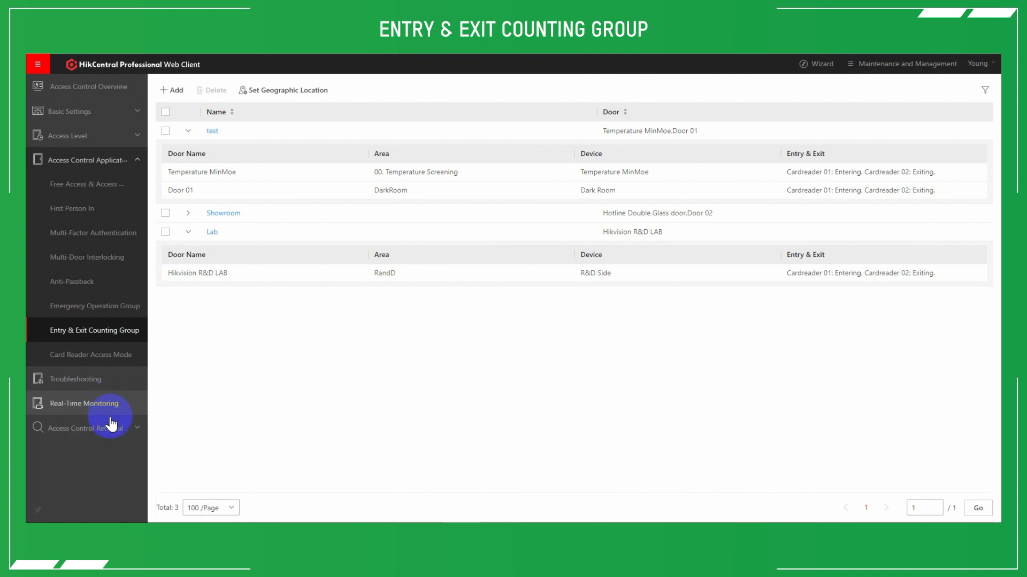
left_click(78, 429)
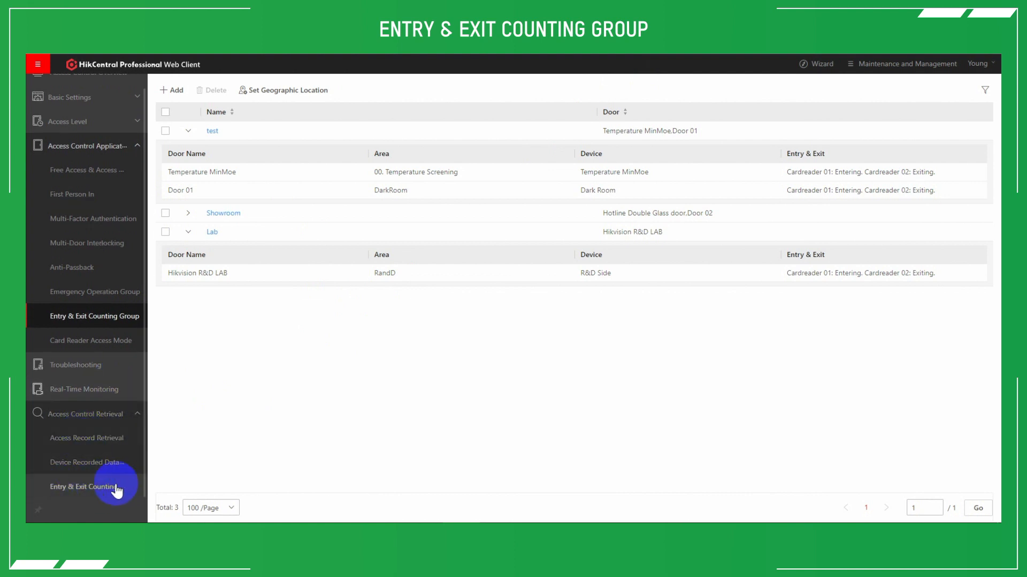
left_click(86, 487)
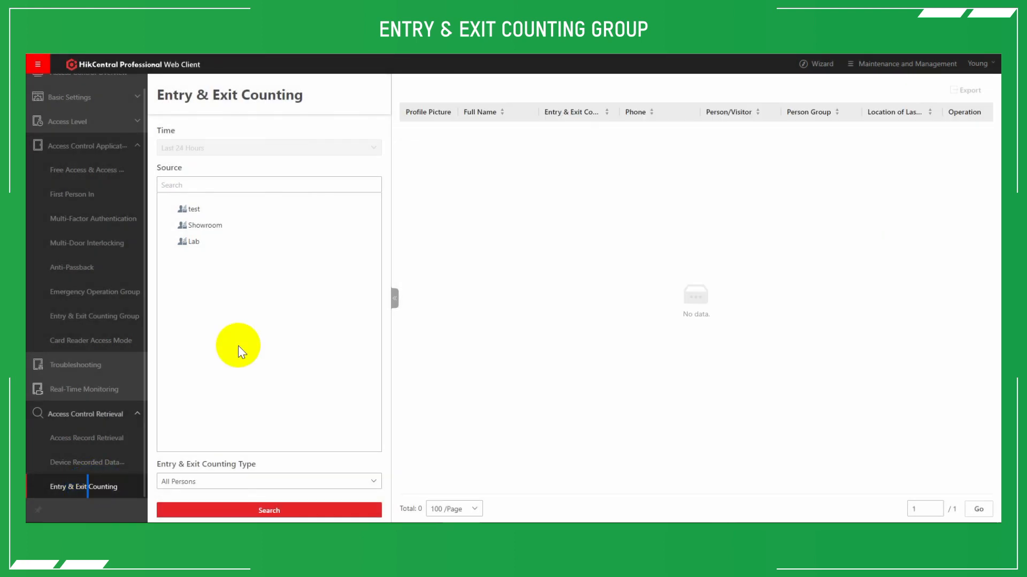
left_click(187, 243)
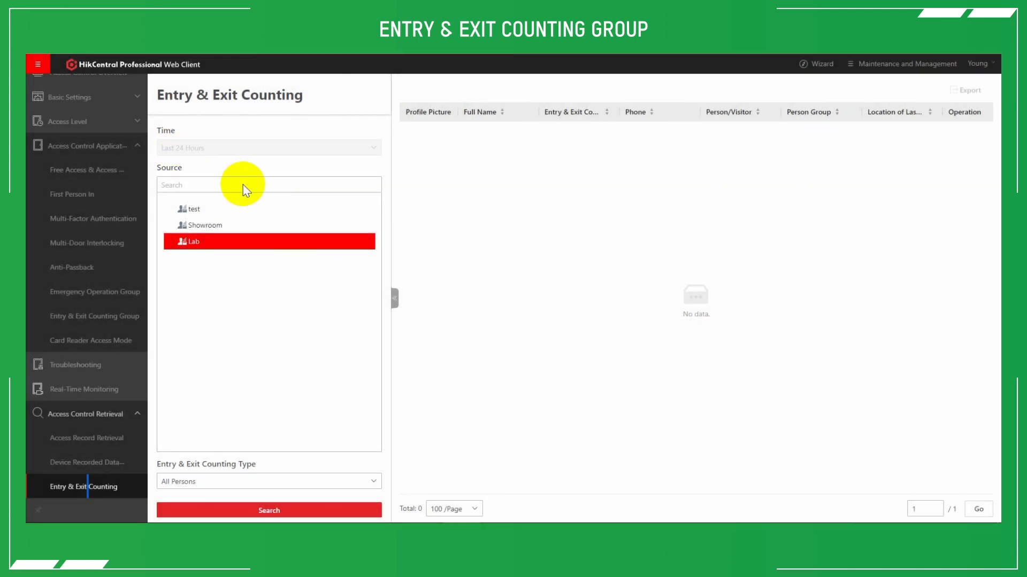
left_click(174, 482)
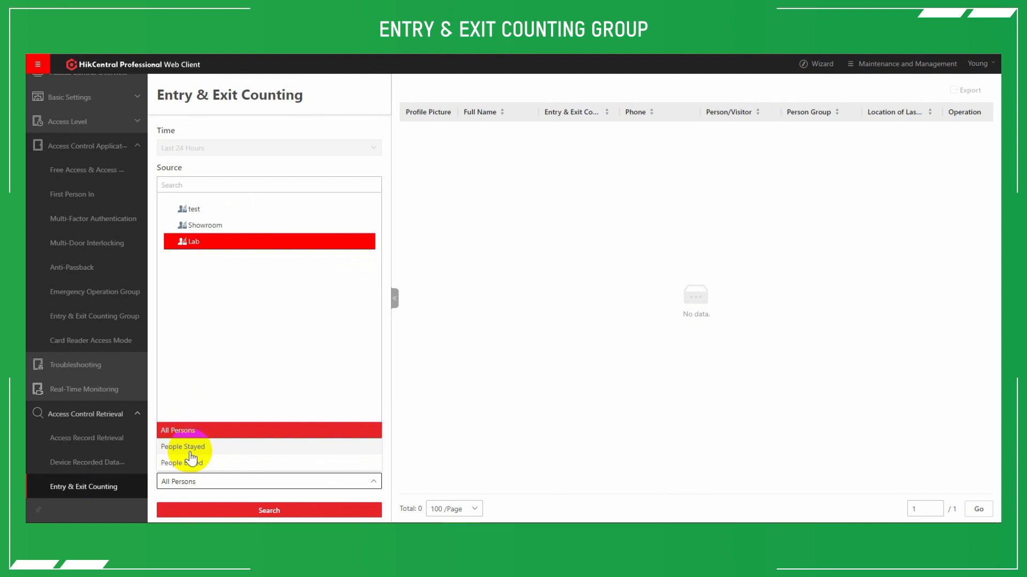
left_click(166, 447)
left_click(230, 511)
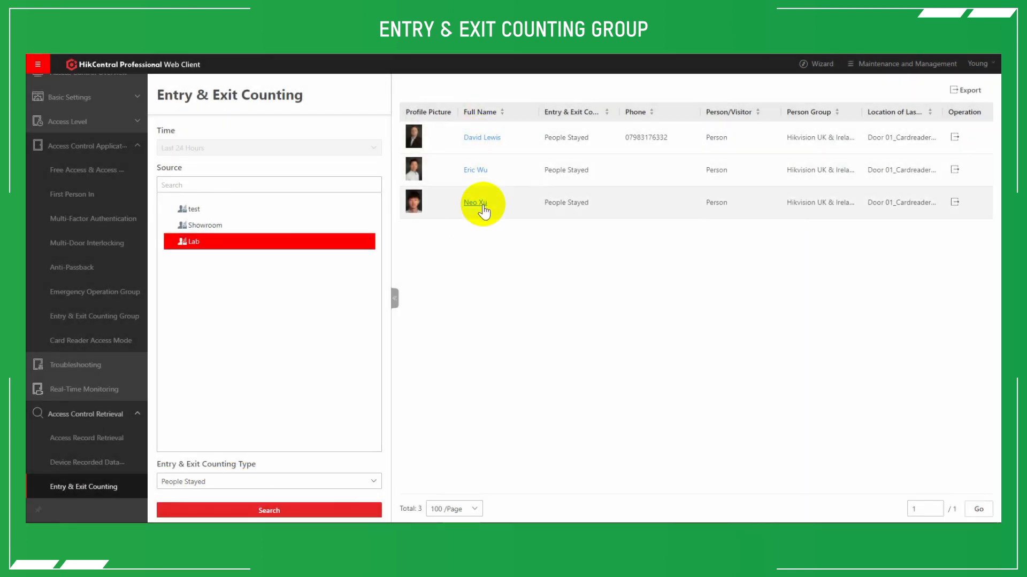
Expand the counting results to full width and examine the counting type and location of last access.
left_click(394, 297)
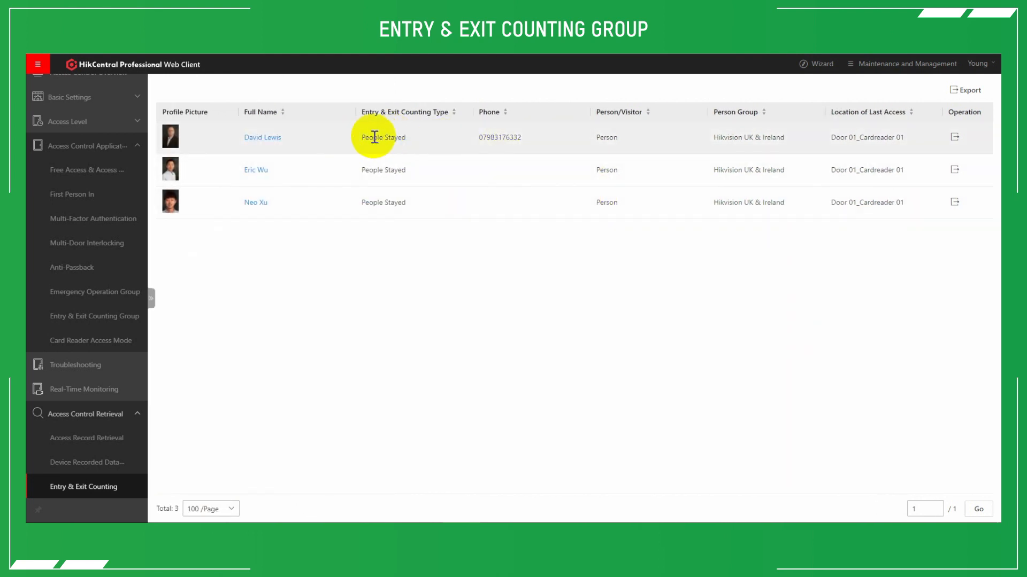
left_click_drag(363, 138, 411, 142)
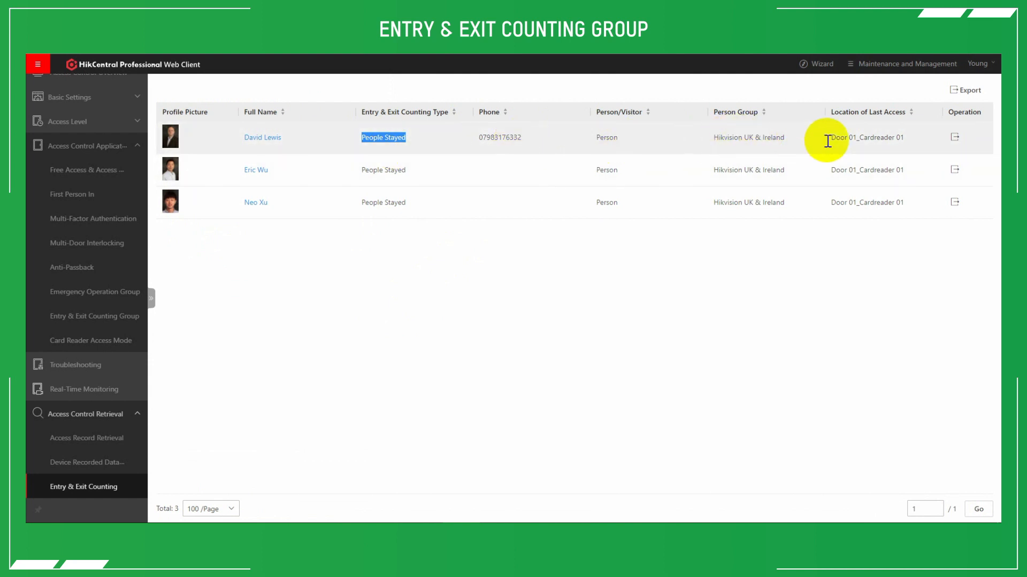
left_click_drag(831, 112, 907, 116)
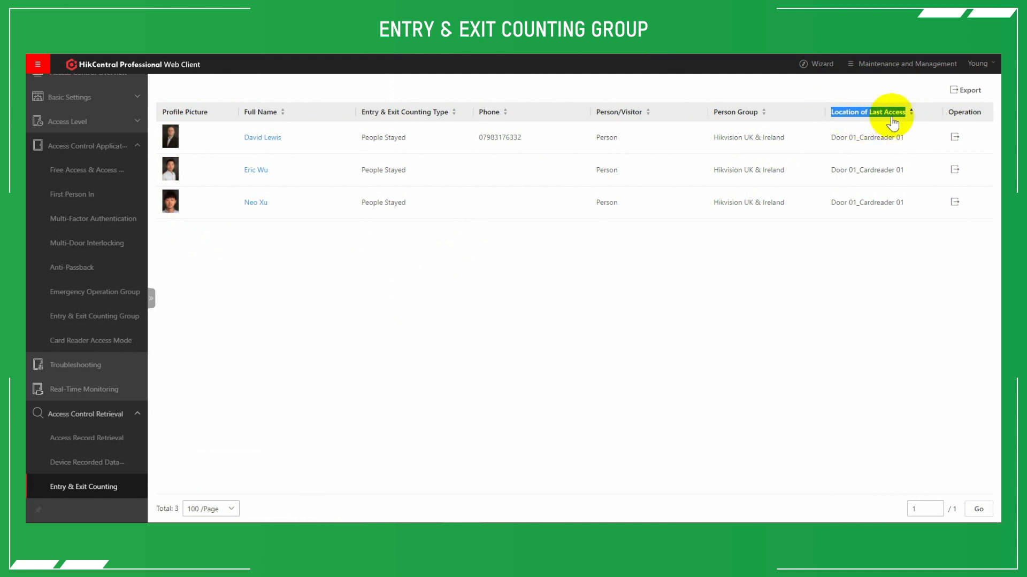
Open the export settings for the counting results and view the Excel and CSV file formats.
left_click(972, 90)
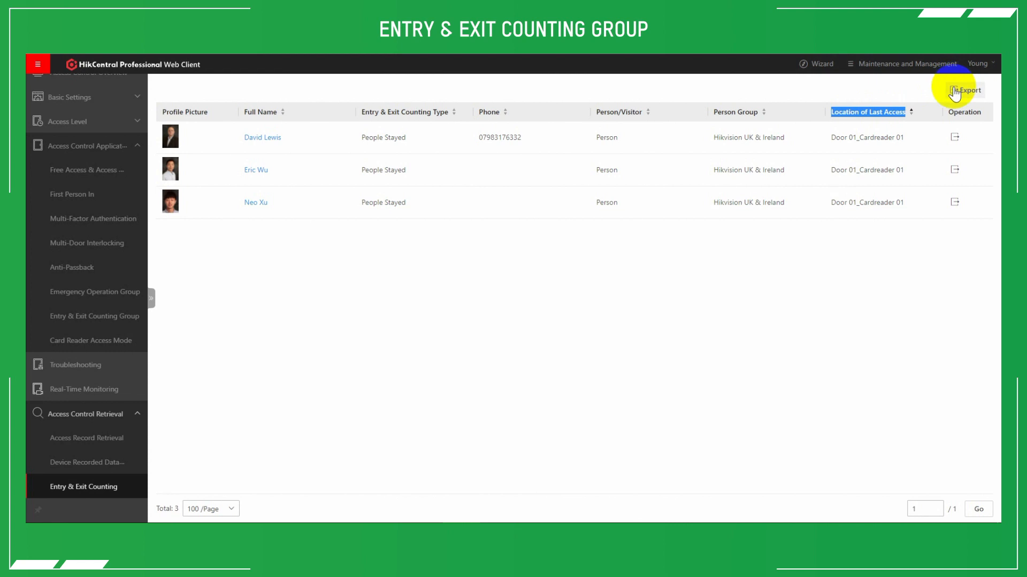
left_click(953, 89)
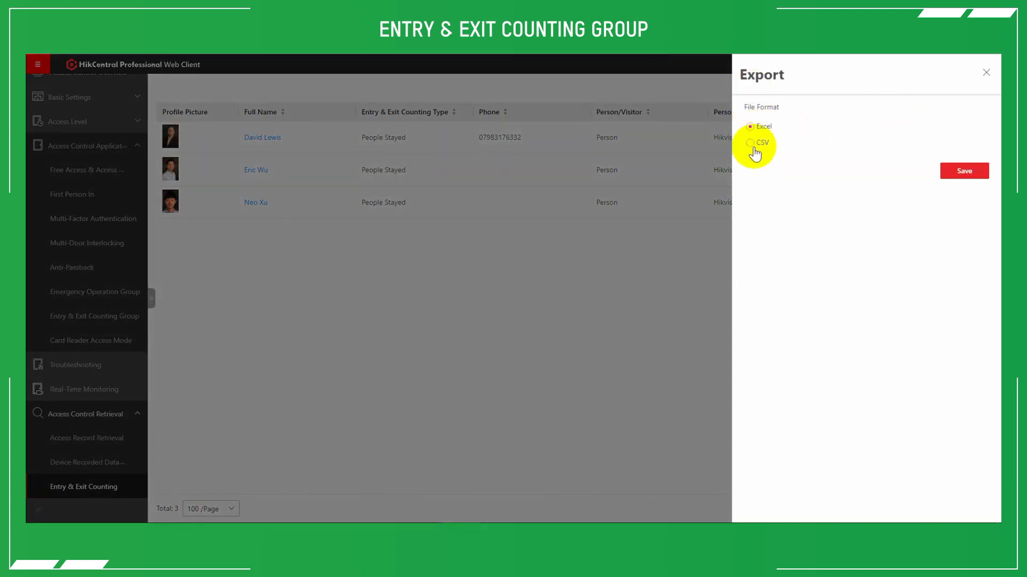
left_click(691, 244)
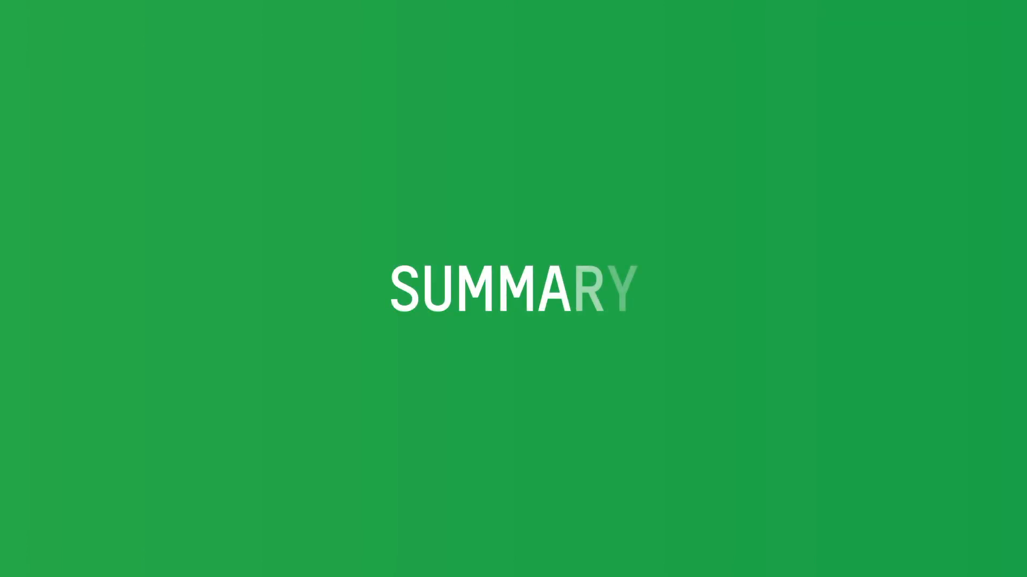